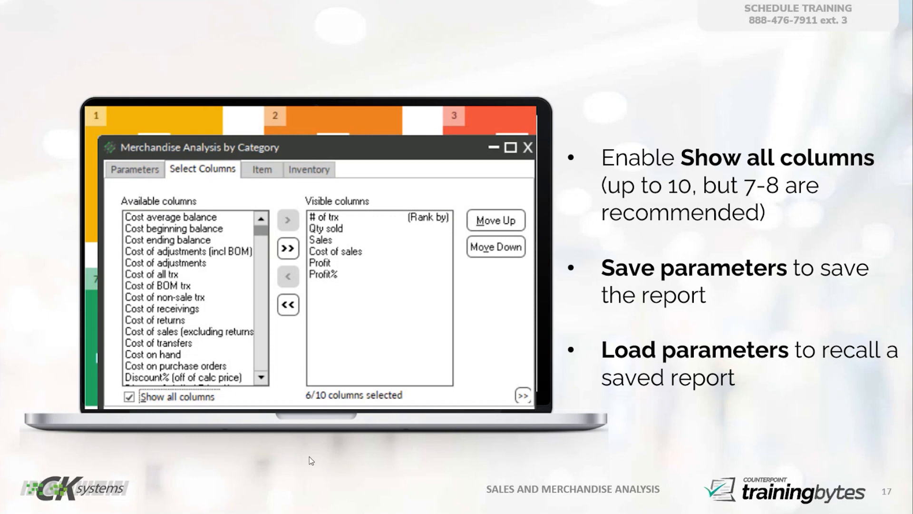
{"action": "left_click", "coordinate": [685, 407]}
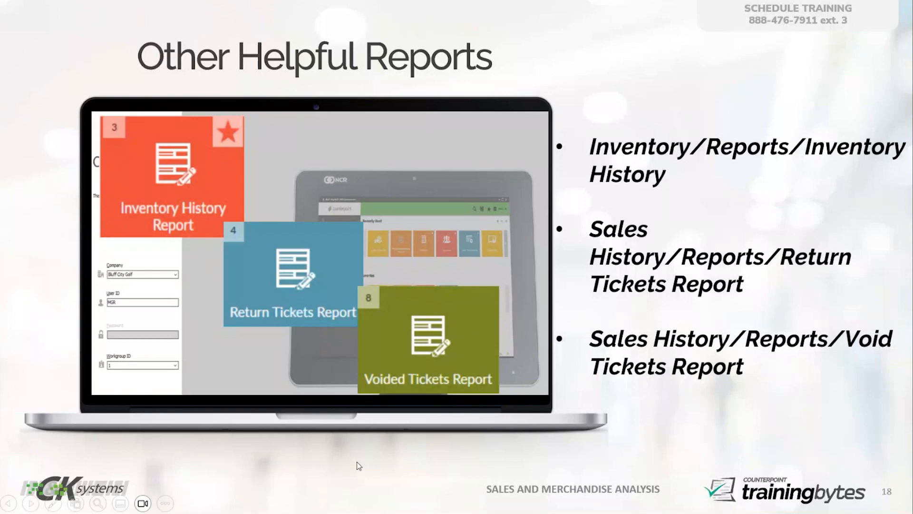
{"action": "left_click", "coordinate": [375, 480]}
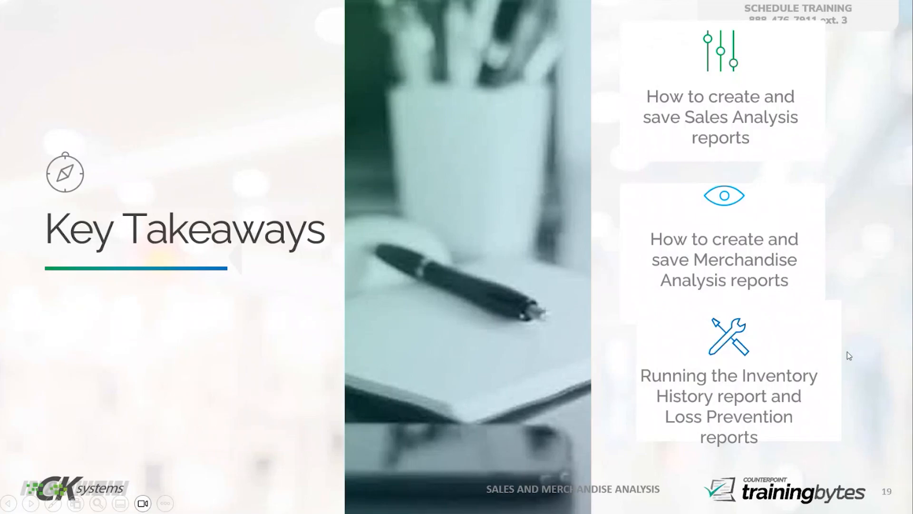
{"action": "key", "text": "Escape"}
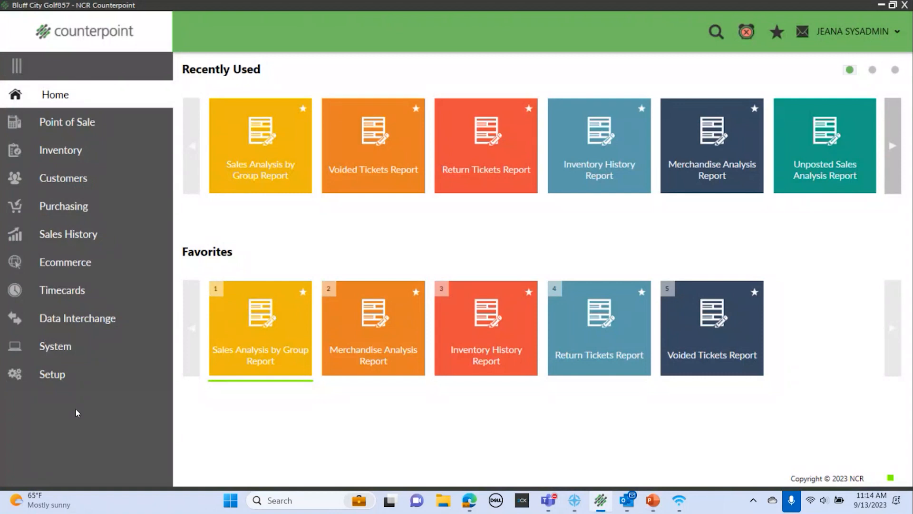
Open the Sales Analysis by Group Report from the Sales History reports and choose the Wide (7 column) layout
{"action": "left_click", "coordinate": [66, 233]}
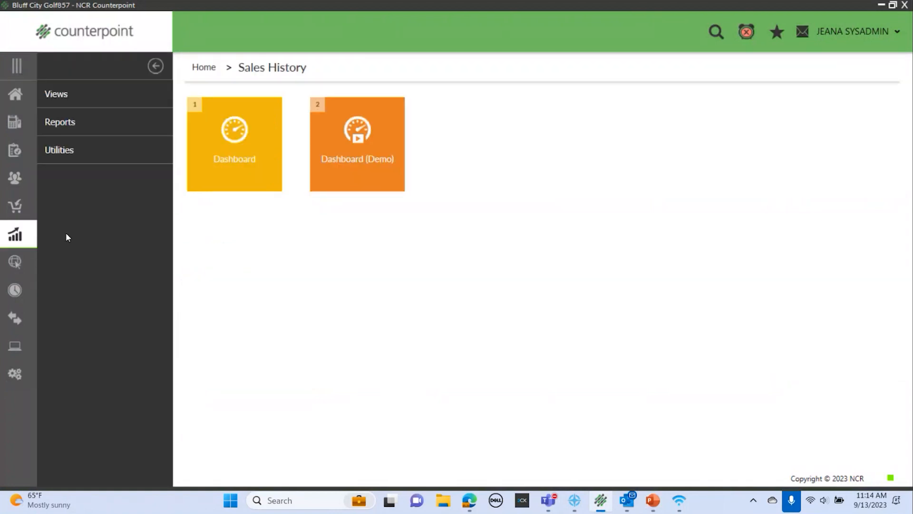
{"action": "left_click", "coordinate": [67, 123]}
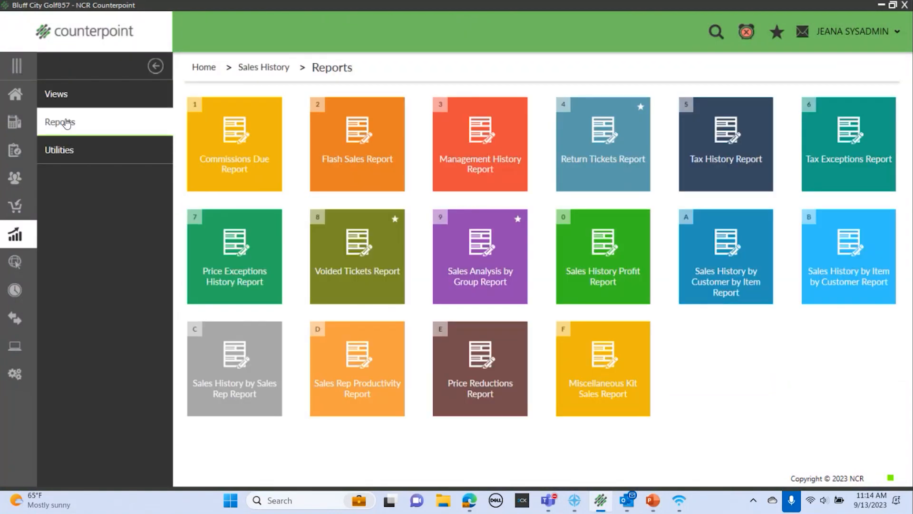
{"action": "left_click", "coordinate": [475, 256]}
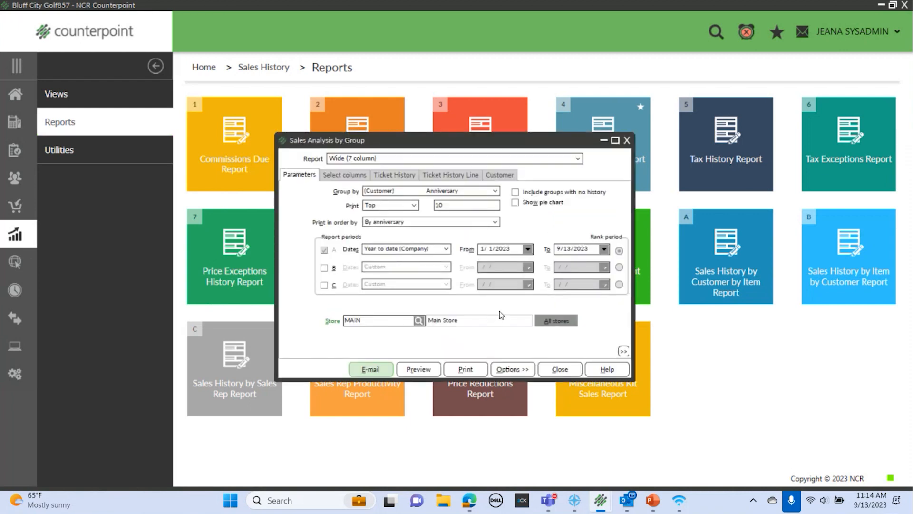
{"action": "left_click", "coordinate": [513, 159]}
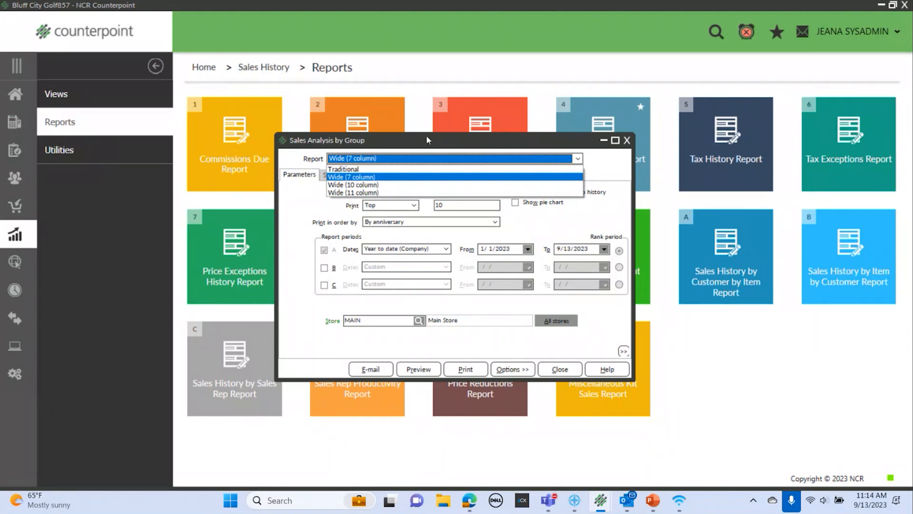
{"action": "left_click", "coordinate": [361, 177]}
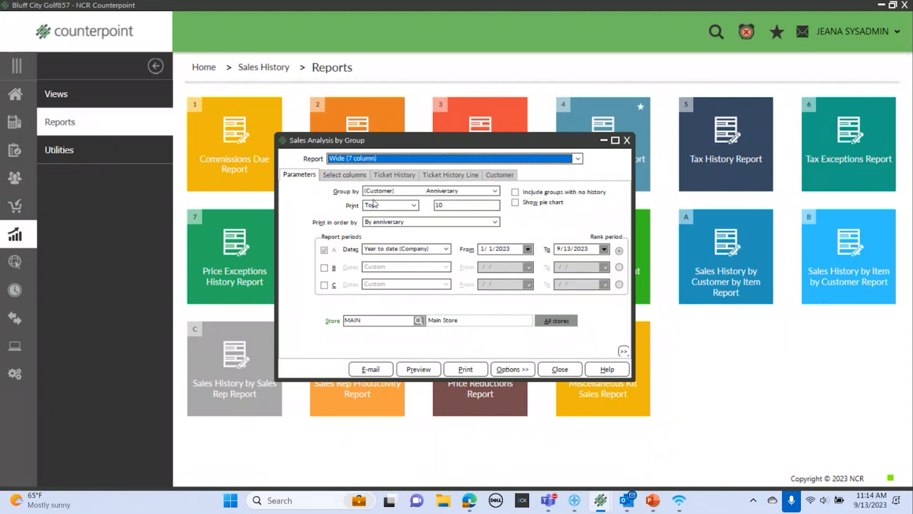
Group the report by the Ticket History Line item number and set it to print All
{"action": "left_click", "coordinate": [496, 191]}
{"action": "scroll", "coordinate": [457, 240], "scroll_direction": "down", "scroll_amount": 3}
{"action": "scroll", "coordinate": [459, 241], "scroll_direction": "down", "scroll_amount": 2}
{"action": "scroll", "coordinate": [461, 238], "scroll_direction": "down", "scroll_amount": 5}
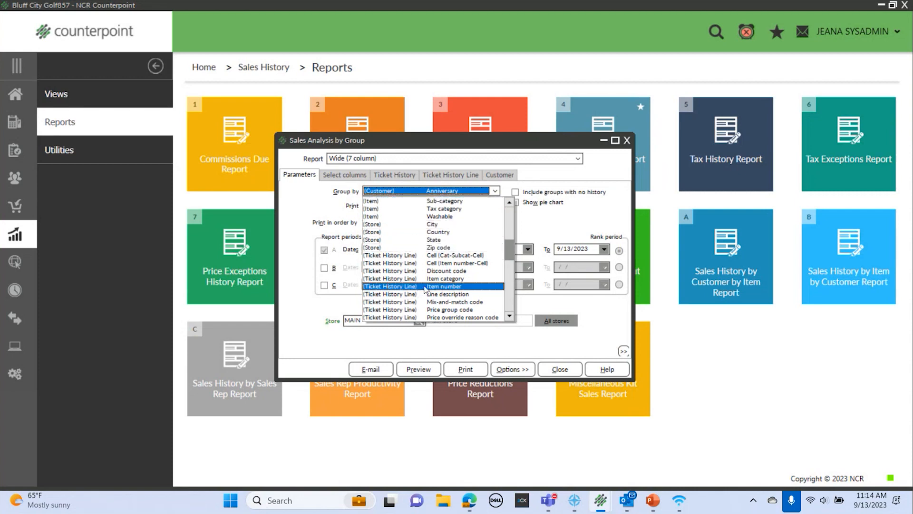
{"action": "left_click", "coordinate": [425, 286]}
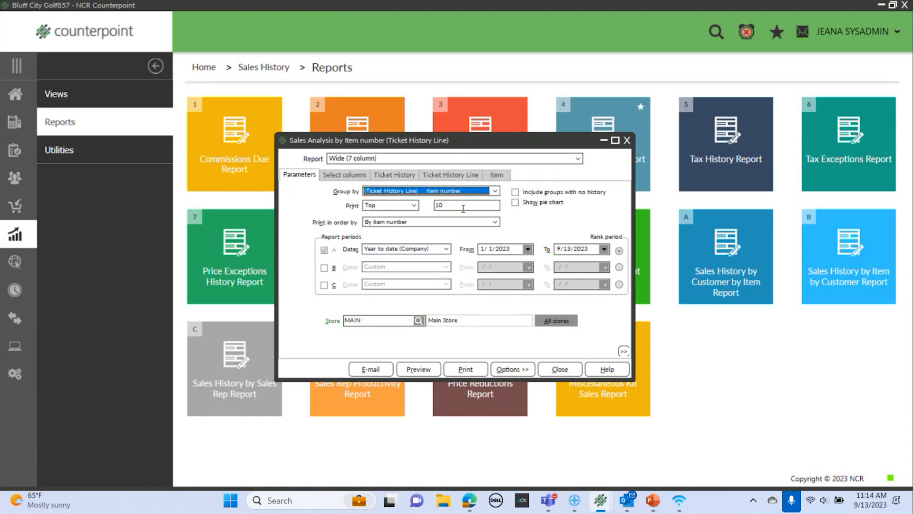
{"action": "left_click", "coordinate": [412, 206]}
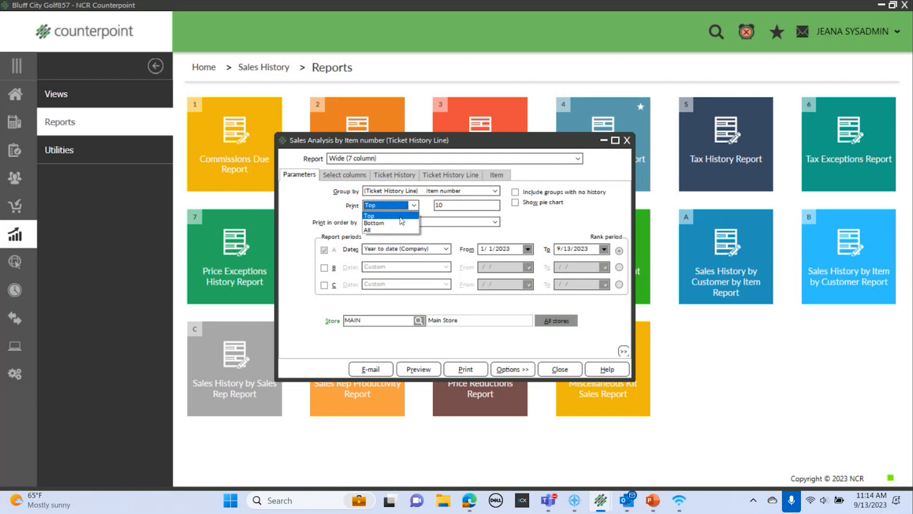
{"action": "left_click", "coordinate": [388, 230]}
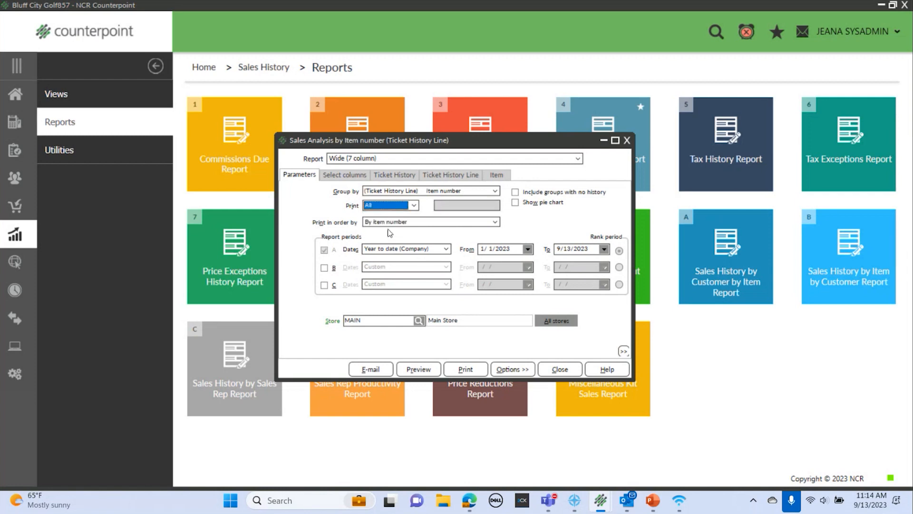
Try limiting the printed groups to Bottom with a count of 5, then set the print range back to All
{"action": "left_click", "coordinate": [413, 206]}
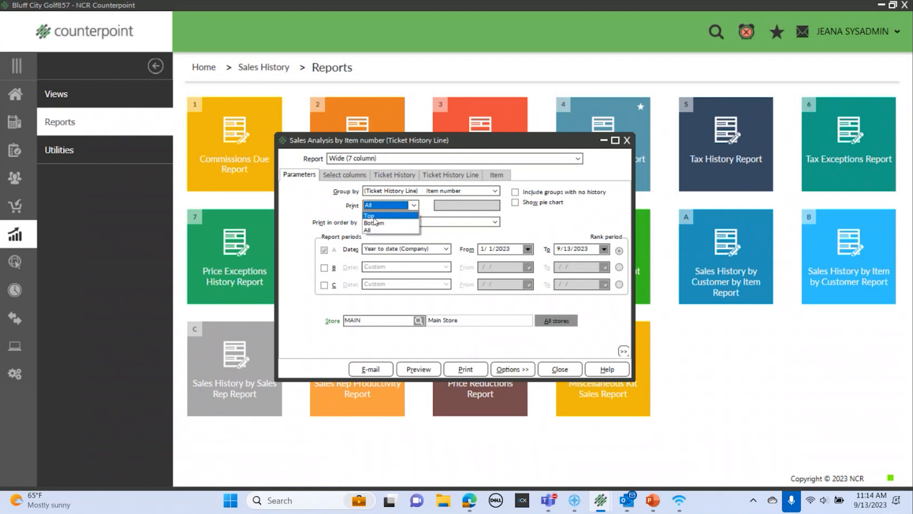
{"action": "left_click", "coordinate": [374, 222]}
{"action": "key", "text": "Tab"}
{"action": "type", "text": "5"}
{"action": "key", "text": "BackSpace"}
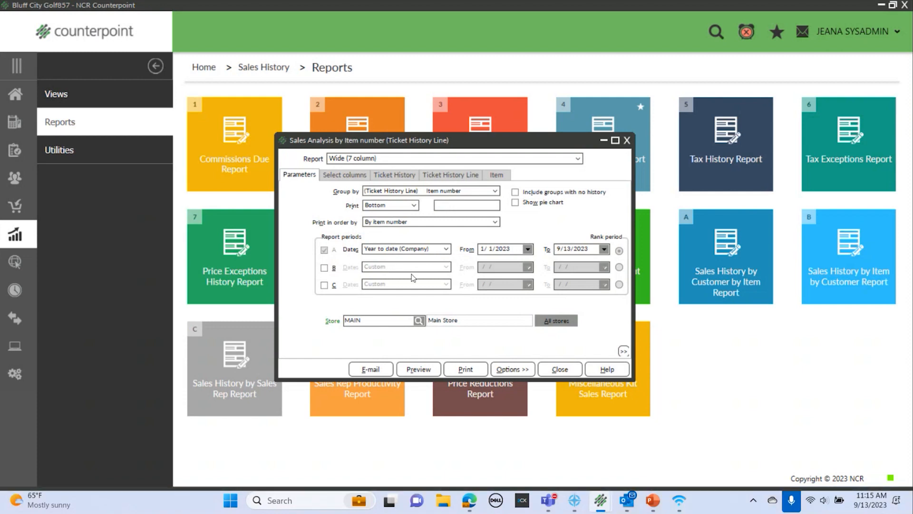
{"action": "left_click", "coordinate": [414, 205]}
{"action": "left_click", "coordinate": [367, 230]}
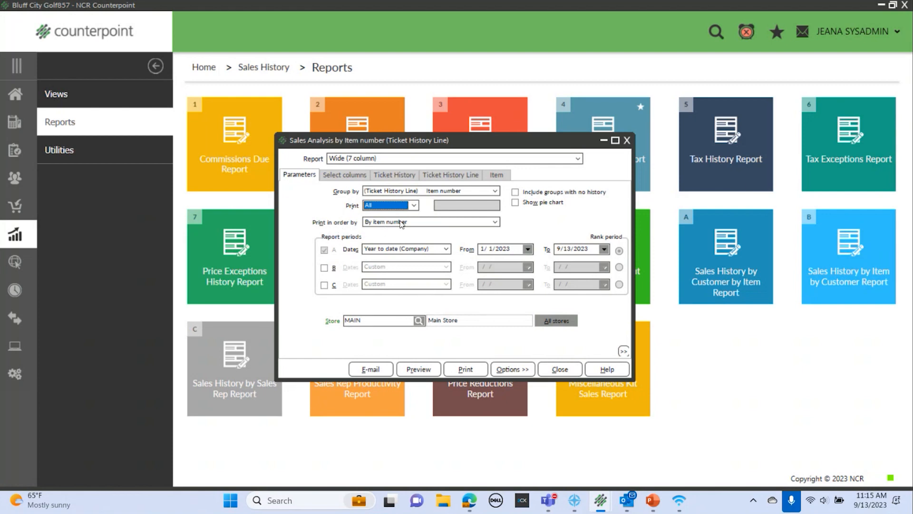
Set the report's print order to Qty sold
{"action": "left_click", "coordinate": [496, 222]}
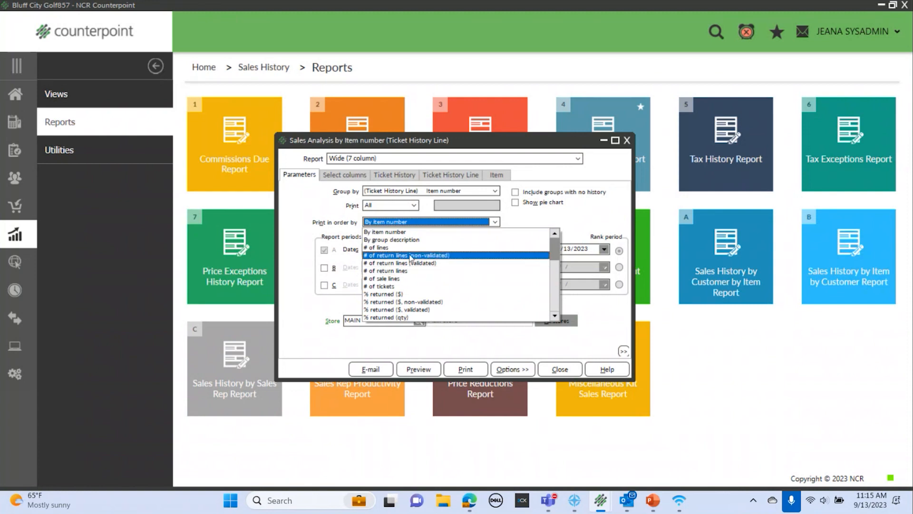
{"action": "scroll", "coordinate": [411, 256], "scroll_direction": "down", "scroll_amount": 1}
{"action": "scroll", "coordinate": [411, 254], "scroll_direction": "down", "scroll_amount": 6}
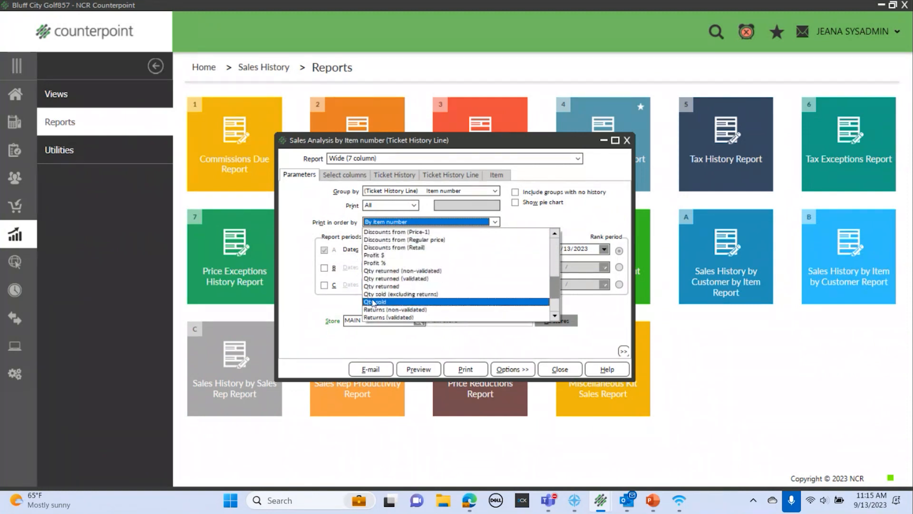
{"action": "left_click", "coordinate": [374, 302]}
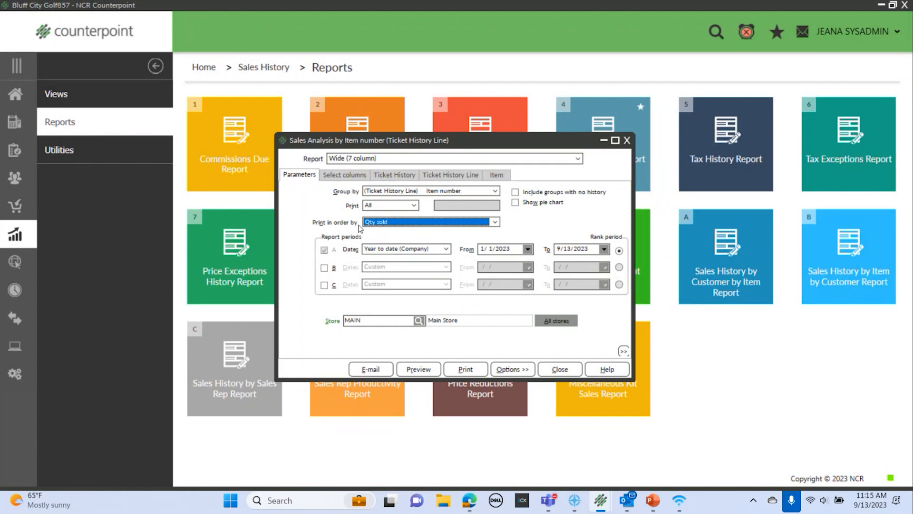
Try printing only the Top 10 items ordered by Qty sold, then return the print range to All
{"action": "left_click", "coordinate": [415, 206]}
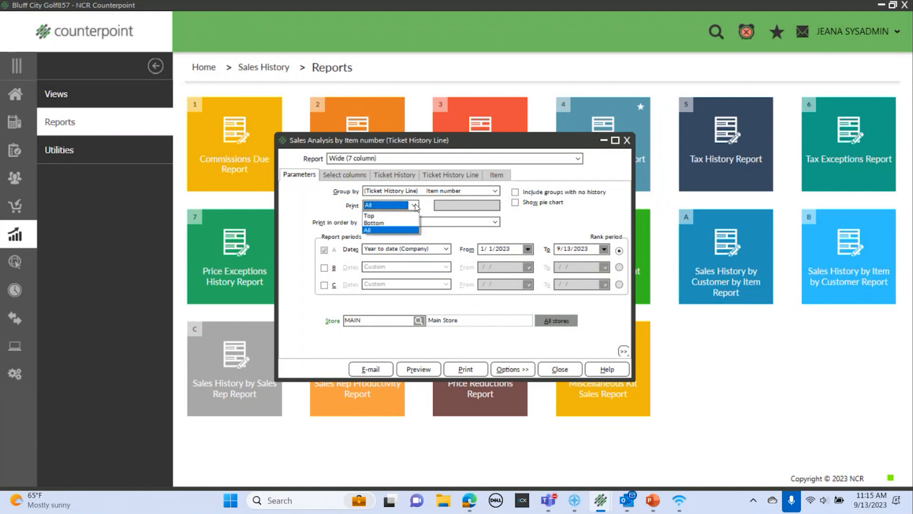
{"action": "left_click", "coordinate": [386, 216]}
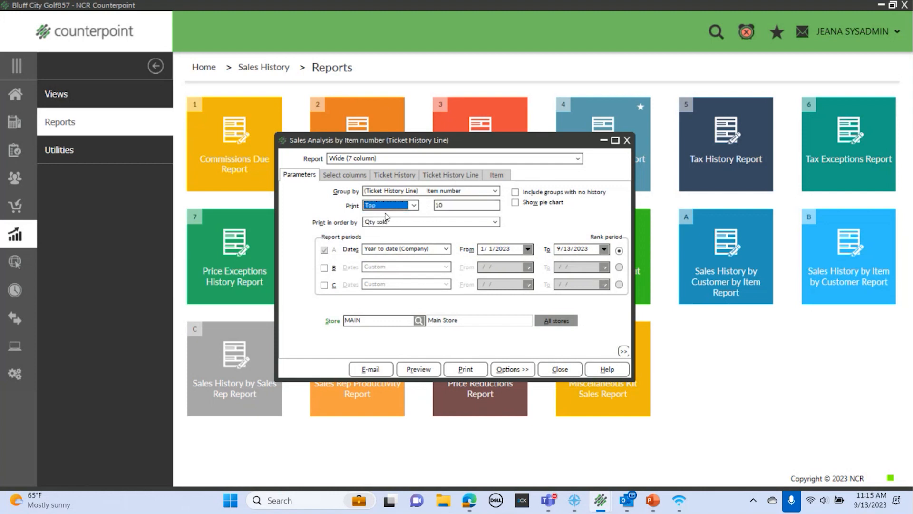
{"action": "left_click", "coordinate": [418, 223]}
{"action": "left_click", "coordinate": [388, 223]}
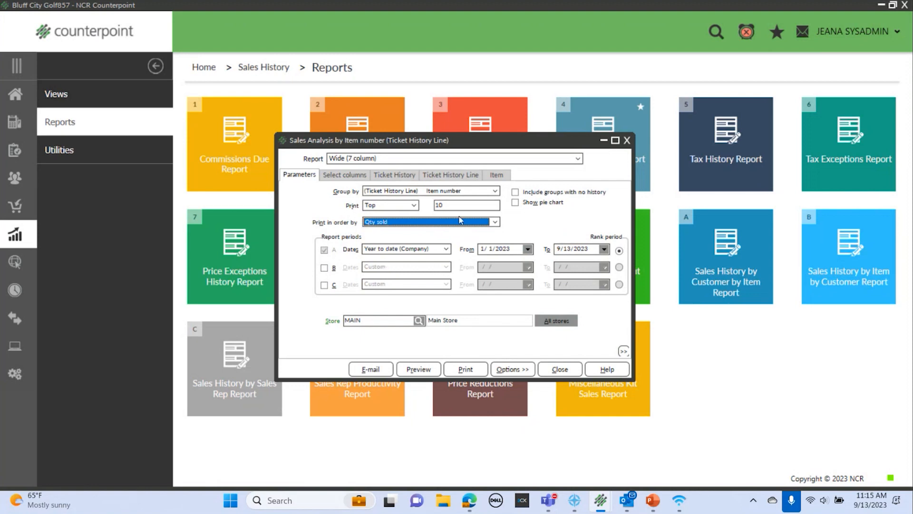
{"action": "left_click", "coordinate": [413, 206]}
{"action": "left_click", "coordinate": [389, 230]}
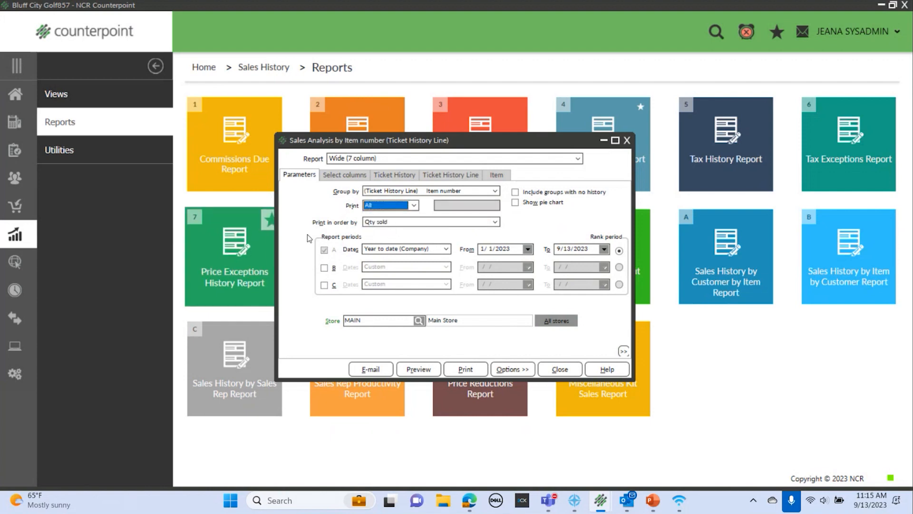
Change the report's print order to Sales
{"action": "left_click", "coordinate": [433, 225]}
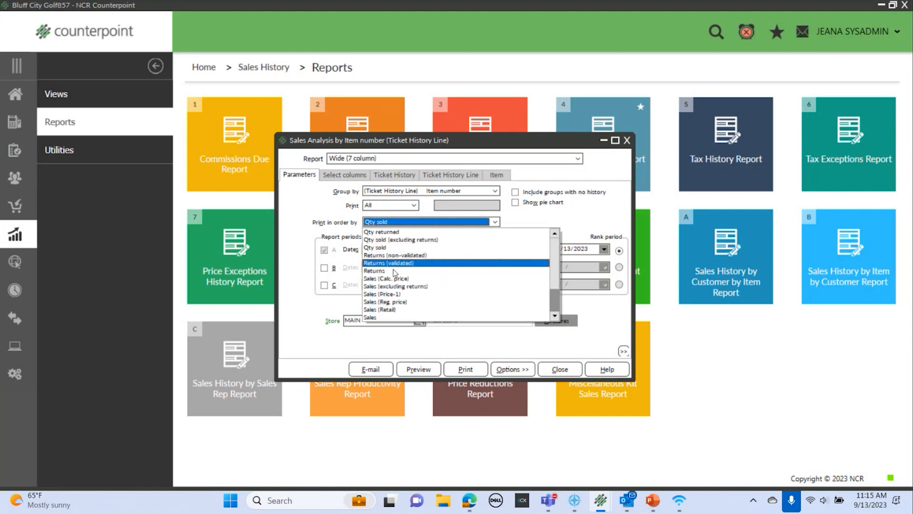
{"action": "left_click", "coordinate": [375, 317]}
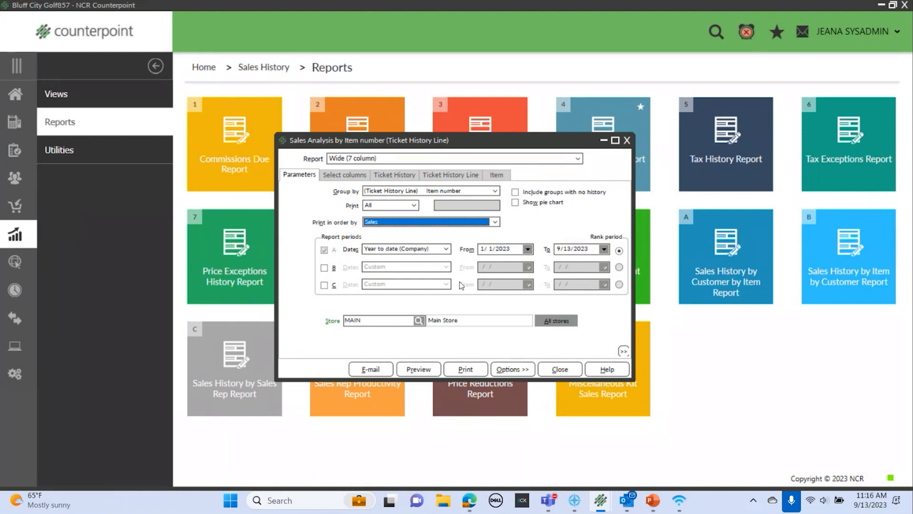
Try enabling report periods B and C for comparison, then turn both off again
{"action": "left_click", "coordinate": [325, 268]}
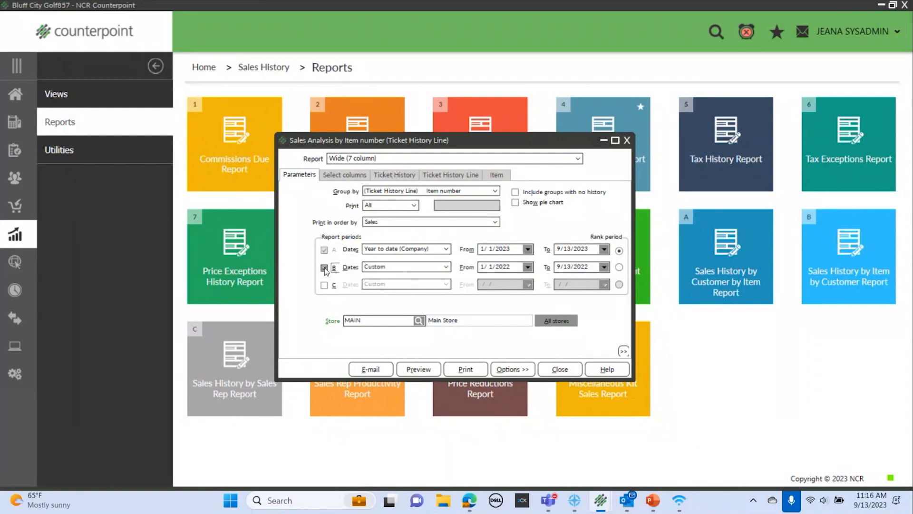
{"action": "left_click", "coordinate": [325, 285]}
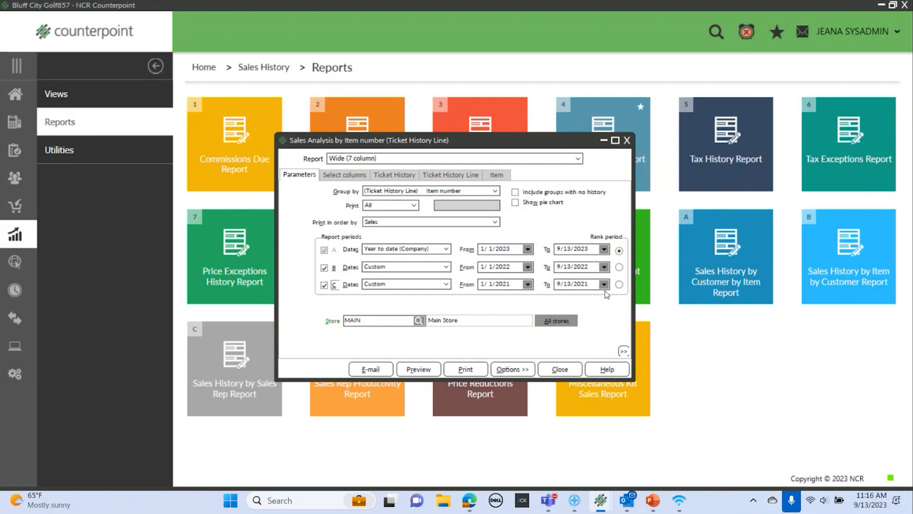
{"action": "left_click", "coordinate": [323, 285]}
{"action": "left_click", "coordinate": [324, 267]}
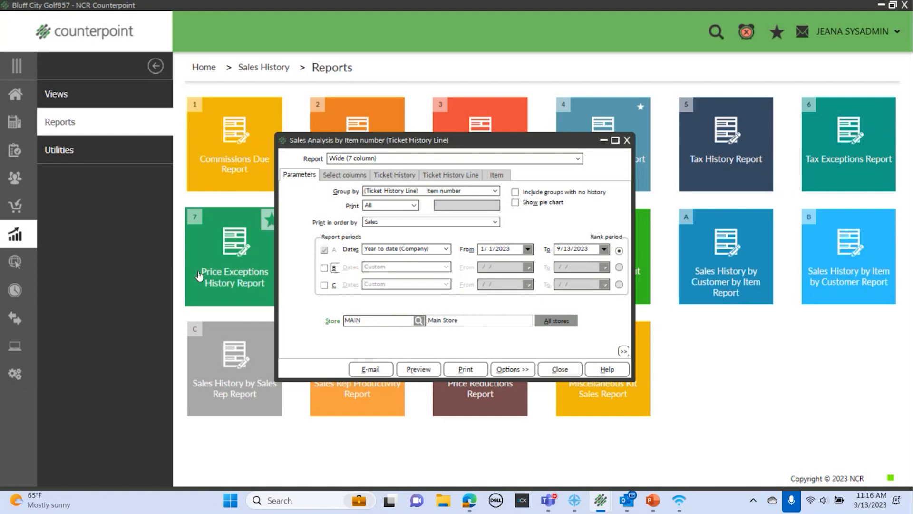
Try the Month to date and Month to date (Company) date ranges for report period A
{"action": "left_click", "coordinate": [445, 249]}
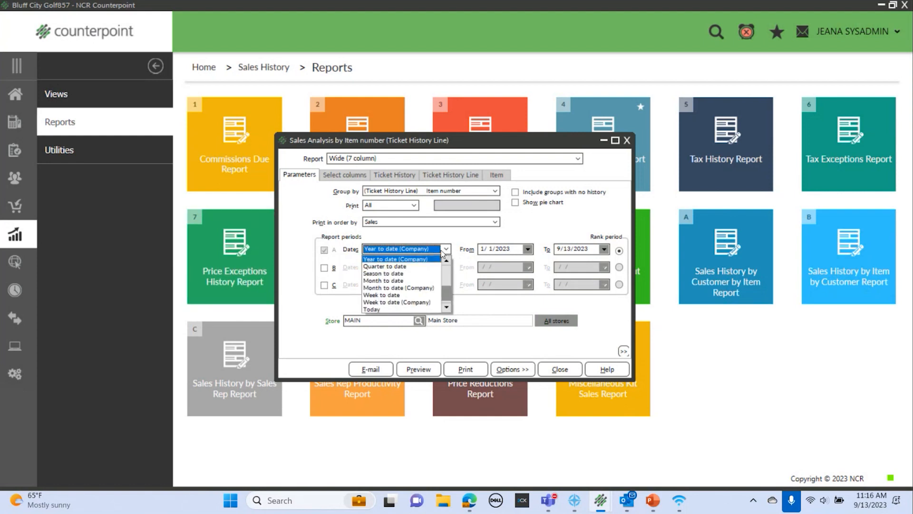
{"action": "left_click", "coordinate": [386, 281]}
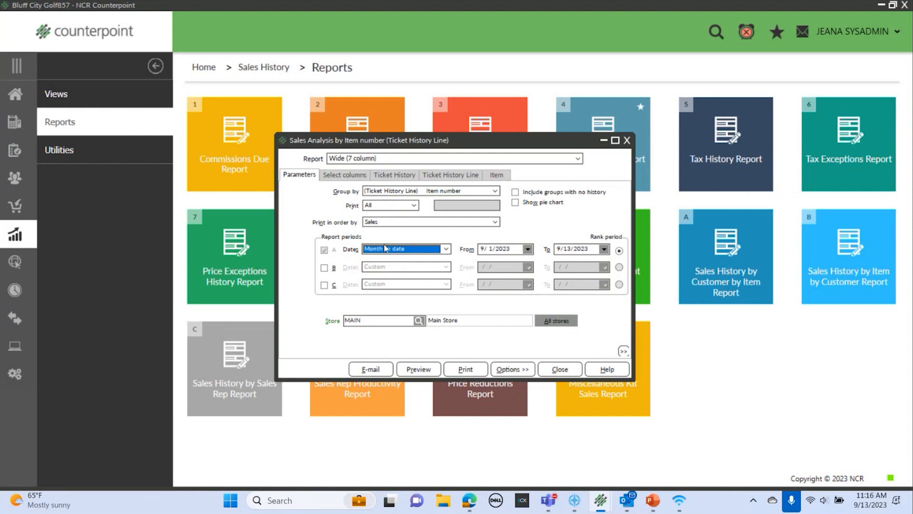
{"action": "left_click", "coordinate": [447, 249]}
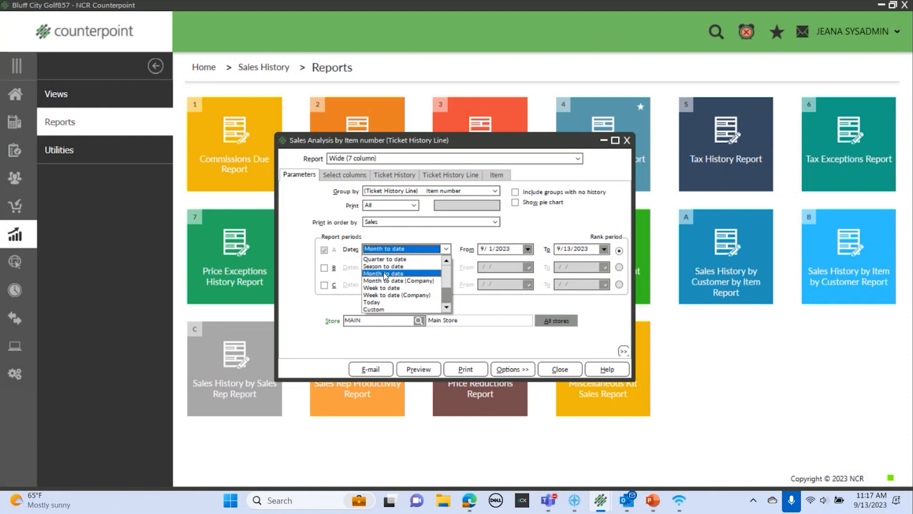
{"action": "left_click", "coordinate": [386, 280]}
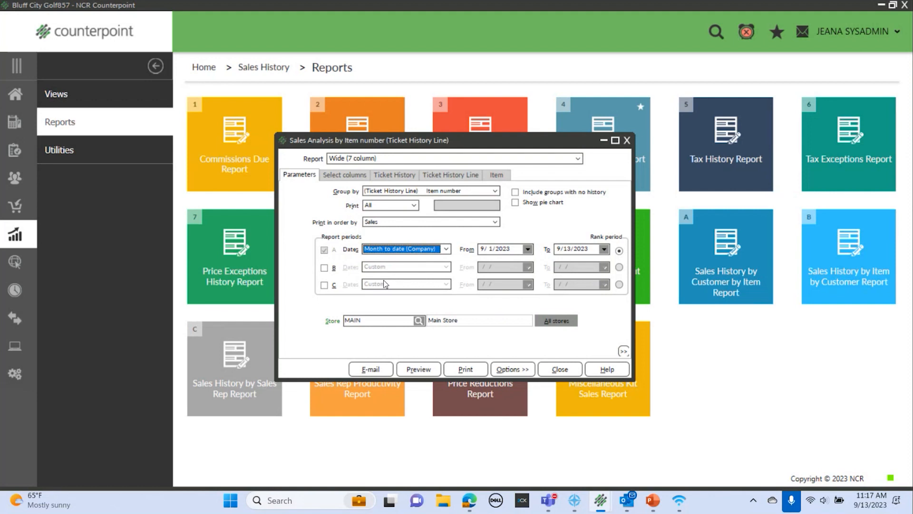
Set the dates of report period A to Year to date and include all stores
{"action": "left_click", "coordinate": [446, 249]}
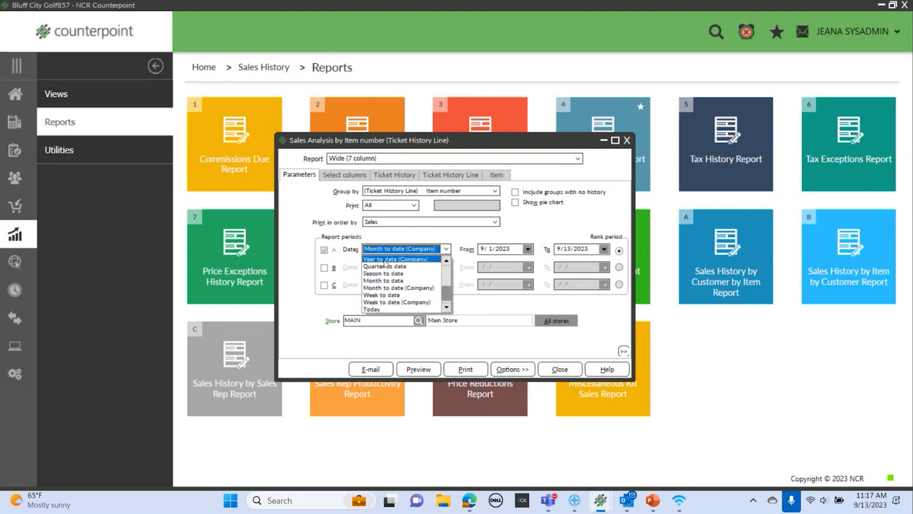
{"action": "scroll", "coordinate": [385, 261], "scroll_direction": "up", "scroll_amount": 2}
{"action": "scroll", "coordinate": [385, 258], "scroll_direction": "up", "scroll_amount": 1}
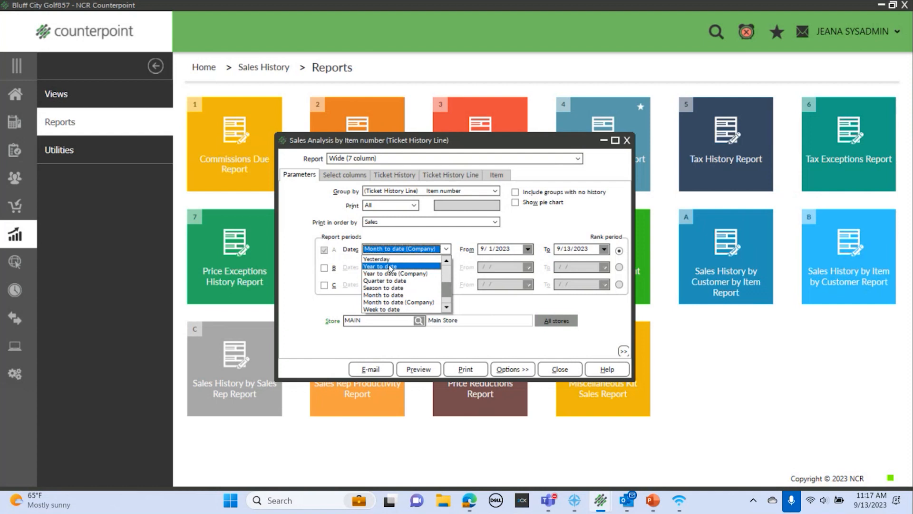
{"action": "left_click", "coordinate": [390, 266]}
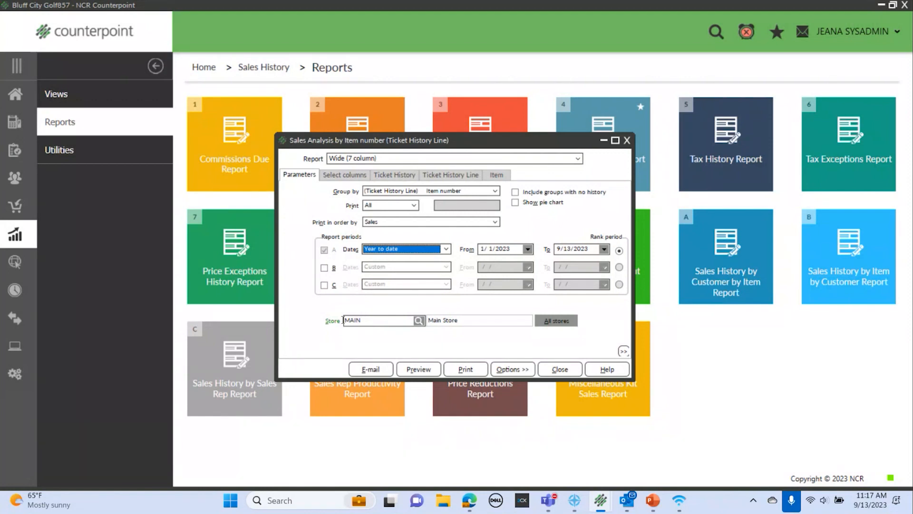
{"action": "left_click", "coordinate": [357, 320]}
{"action": "left_click", "coordinate": [556, 322]}
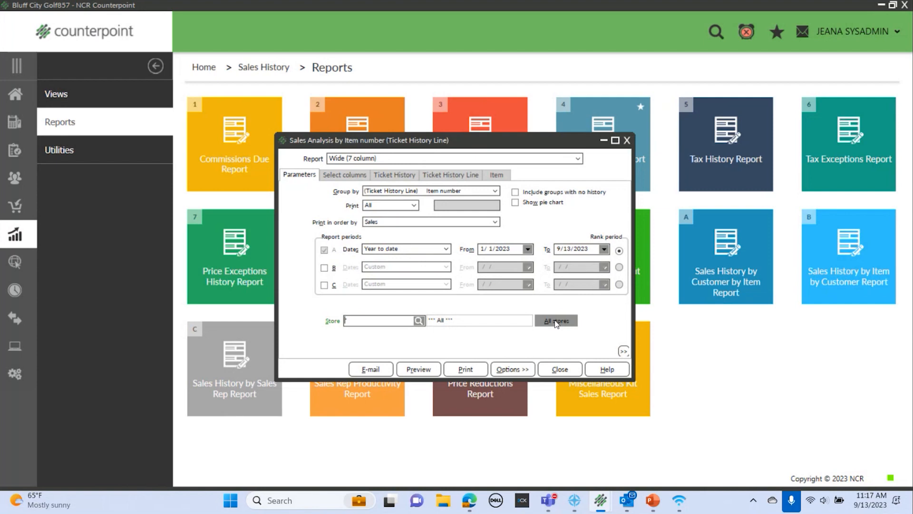
Limit the report to store MAIN and add the Cost column to the visible columns
{"action": "type", "text": "MAIN"}
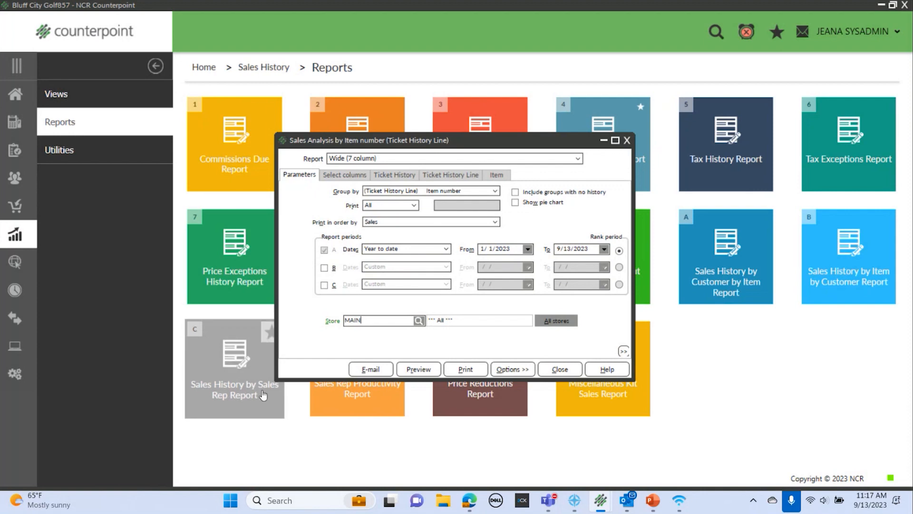
{"action": "left_click", "coordinate": [337, 176]}
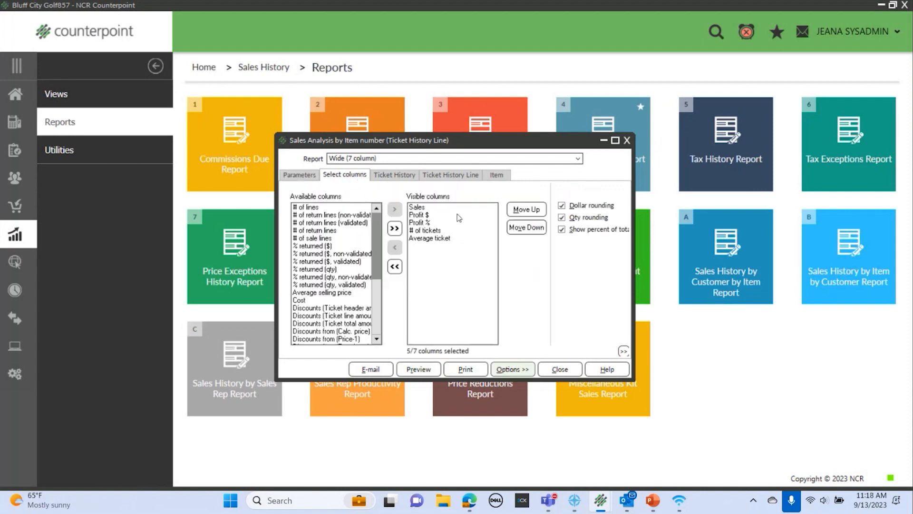
{"action": "left_click", "coordinate": [425, 209]}
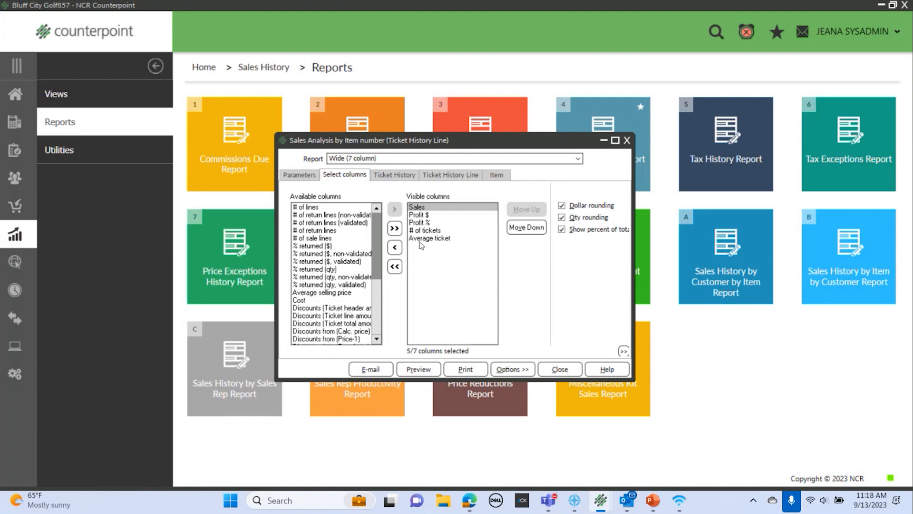
{"action": "double_click", "coordinate": [299, 301]}
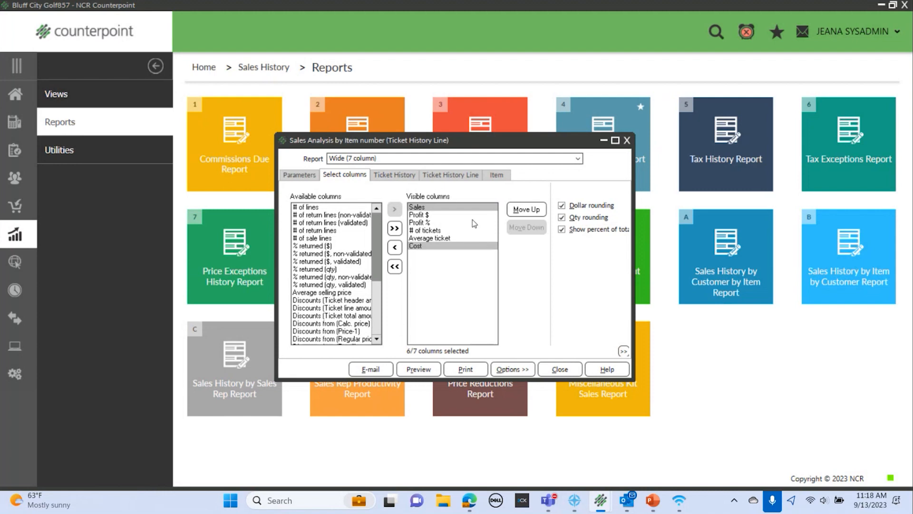
{"action": "left_click", "coordinate": [416, 246]}
{"action": "double_click", "coordinate": [417, 246]}
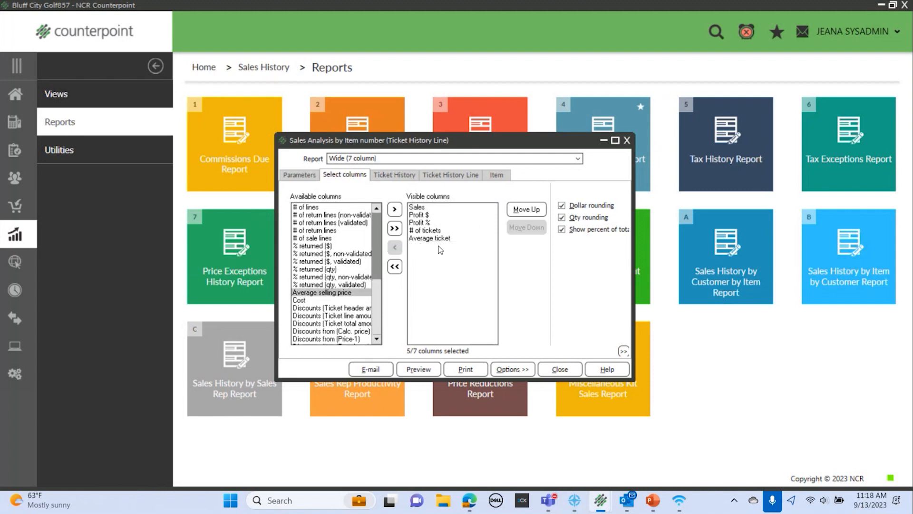
{"action": "left_click", "coordinate": [307, 300]}
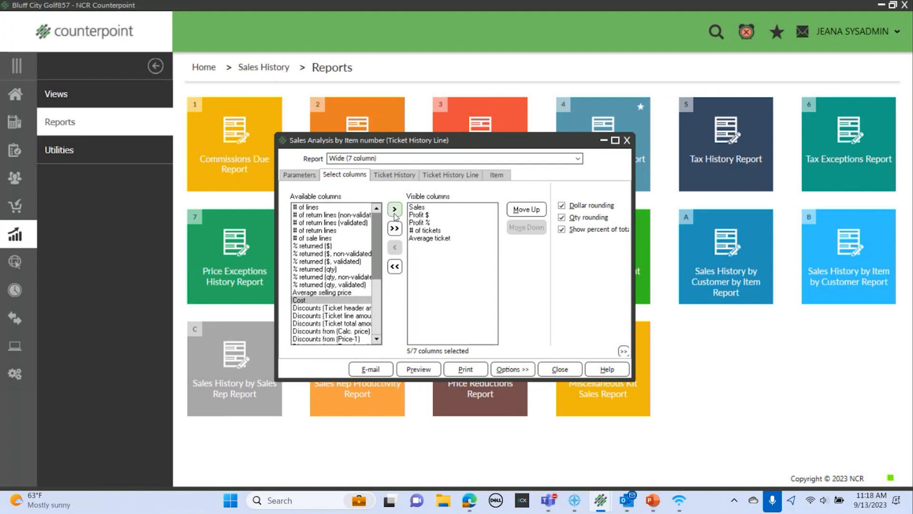
{"action": "left_click", "coordinate": [395, 208]}
{"action": "left_click", "coordinate": [432, 248]}
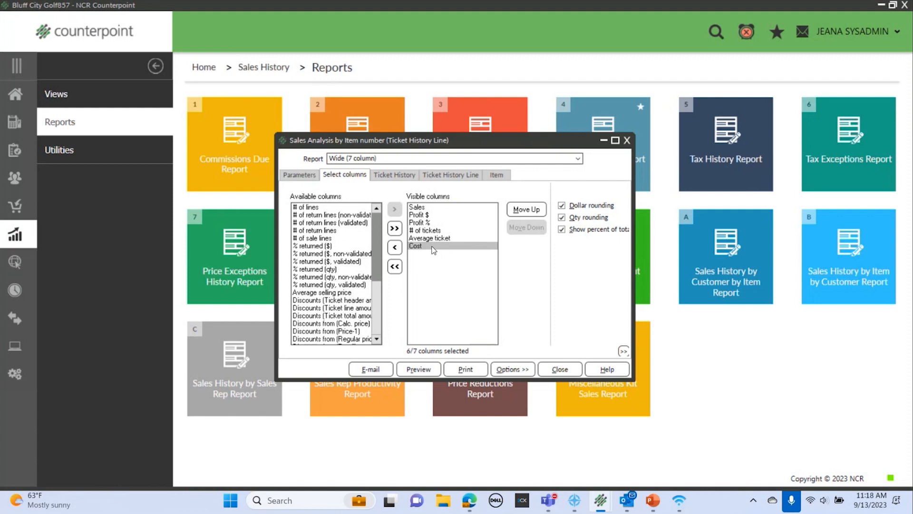
Add Qty sold to the visible columns, and try adding Returns as well before removing it again
{"action": "scroll", "coordinate": [317, 264], "scroll_direction": "down", "scroll_amount": 2}
{"action": "scroll", "coordinate": [315, 263], "scroll_direction": "down", "scroll_amount": 2}
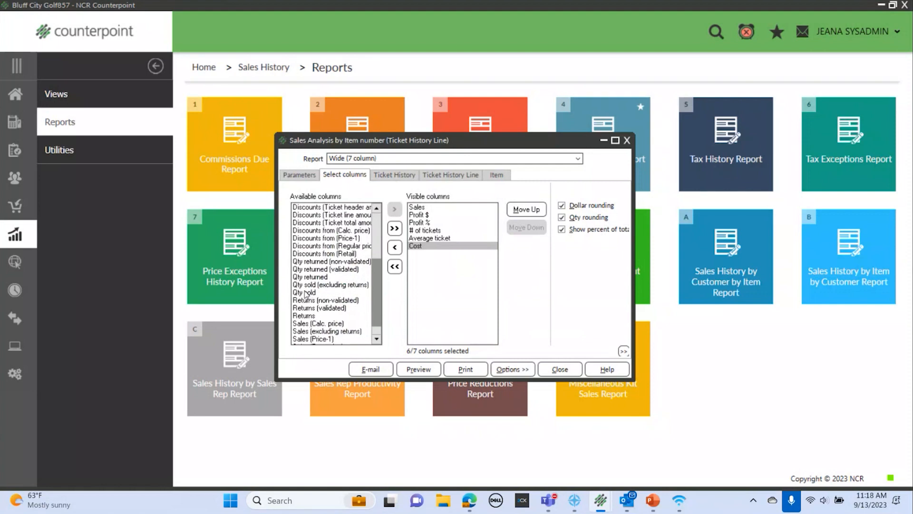
{"action": "double_click", "coordinate": [305, 292]}
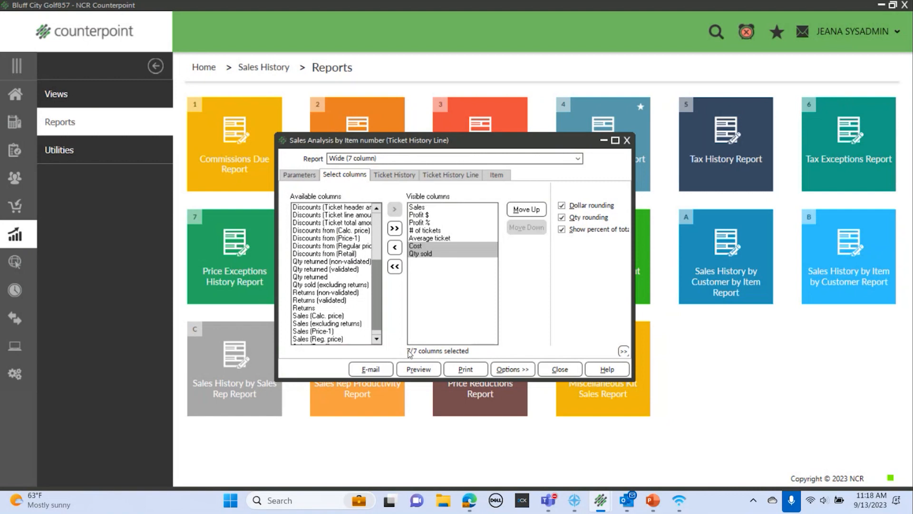
{"action": "double_click", "coordinate": [301, 308]}
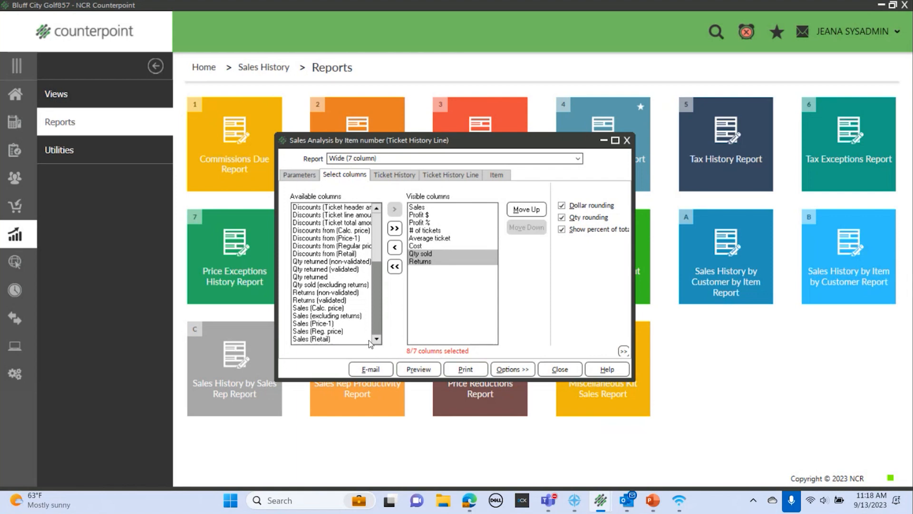
{"action": "double_click", "coordinate": [421, 261]}
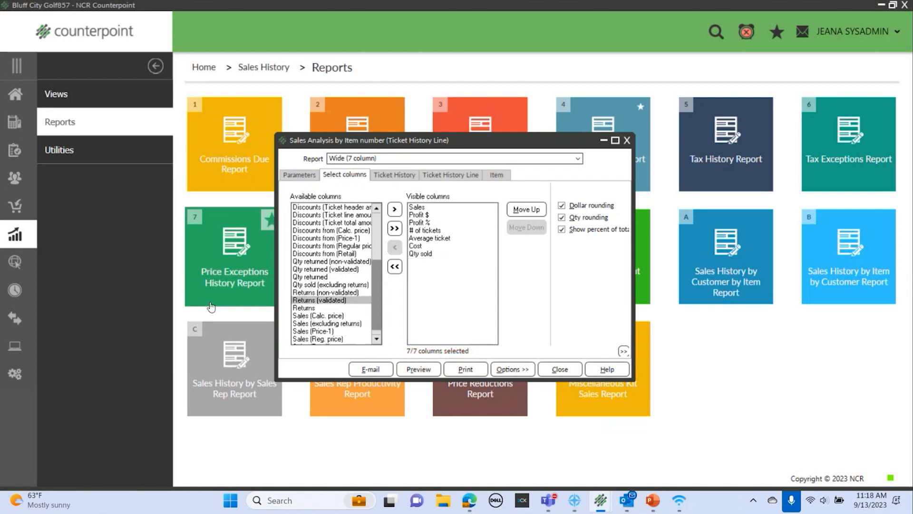
Reorder the visible columns so that Cost and Qty sold come directly after Sales
{"action": "left_click", "coordinate": [420, 247]}
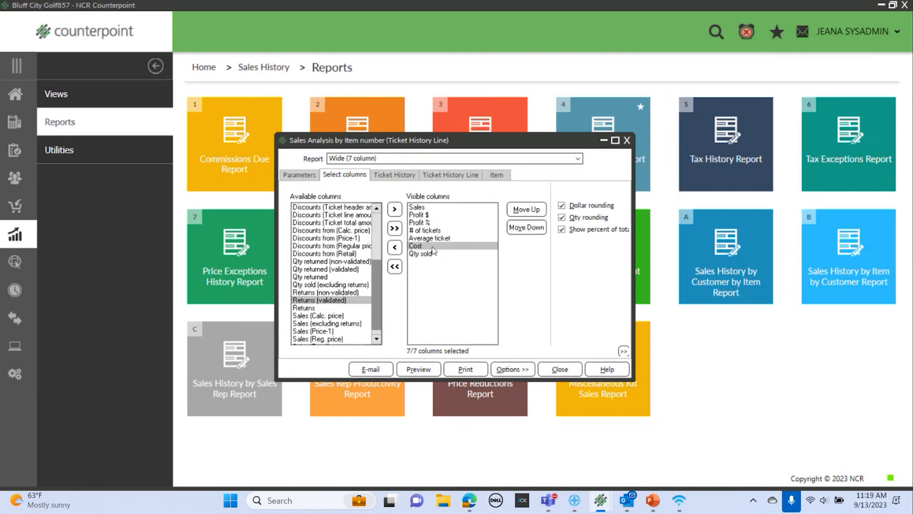
{"action": "left_click_drag", "start_coordinate": [434, 248], "coordinate": [441, 215]}
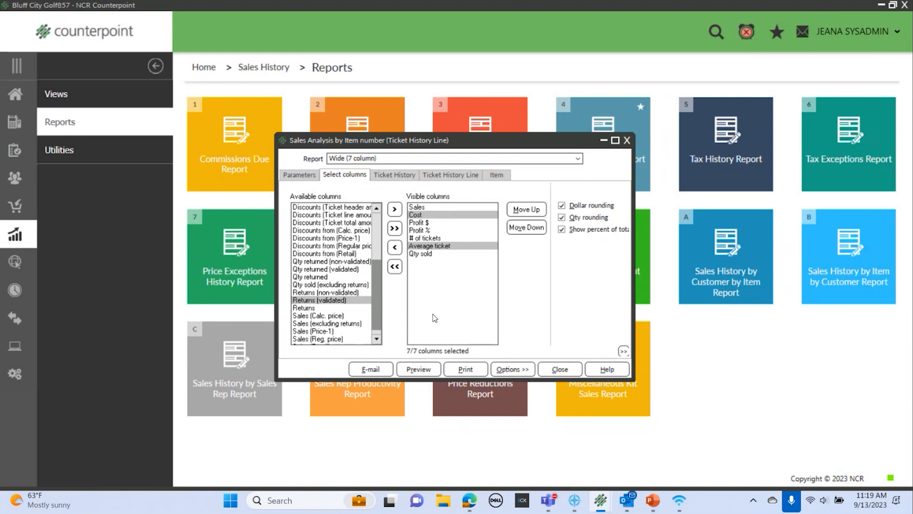
{"action": "left_click", "coordinate": [420, 254]}
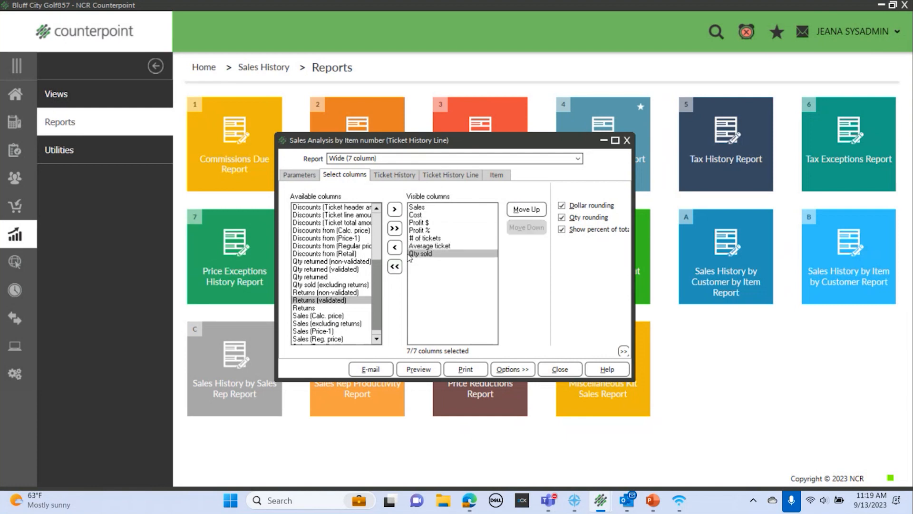
{"action": "left_click", "coordinate": [531, 210]}
{"action": "left_click", "coordinate": [530, 209]}
{"action": "left_click", "coordinate": [529, 210]}
{"action": "left_click", "coordinate": [527, 211]}
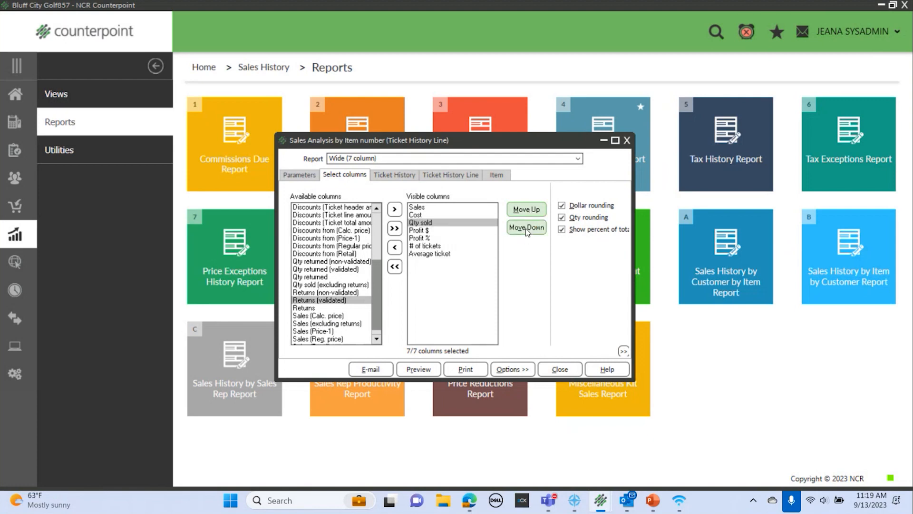
{"action": "left_click", "coordinate": [526, 227]}
{"action": "left_click", "coordinate": [525, 227]}
{"action": "left_click", "coordinate": [526, 227]}
{"action": "left_click", "coordinate": [527, 211]}
{"action": "left_click", "coordinate": [527, 211]}
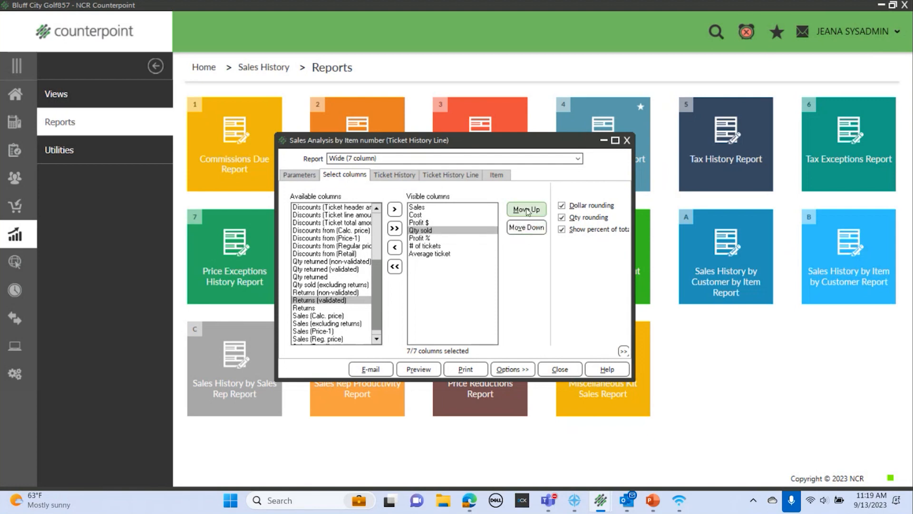
{"action": "left_click", "coordinate": [527, 211]}
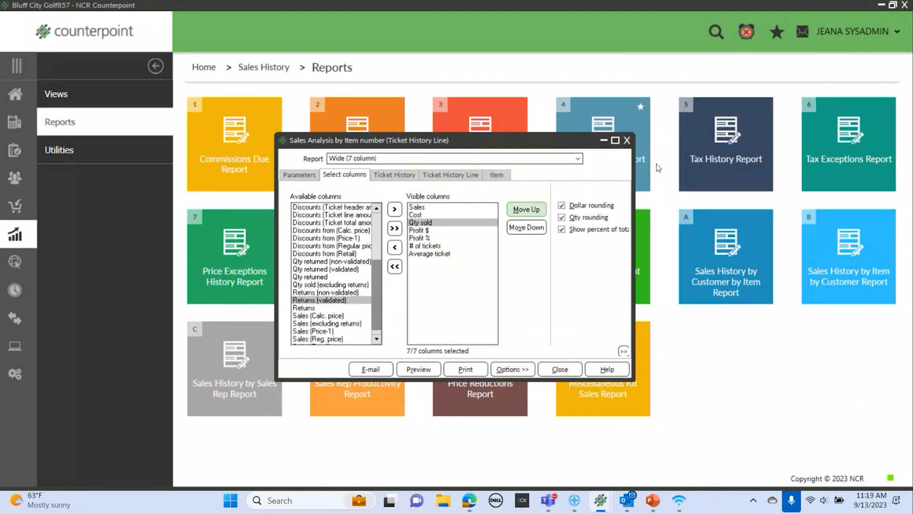
Turn off dollar rounding for the report and leave quantity rounding enabled
{"action": "left_click", "coordinate": [560, 205]}
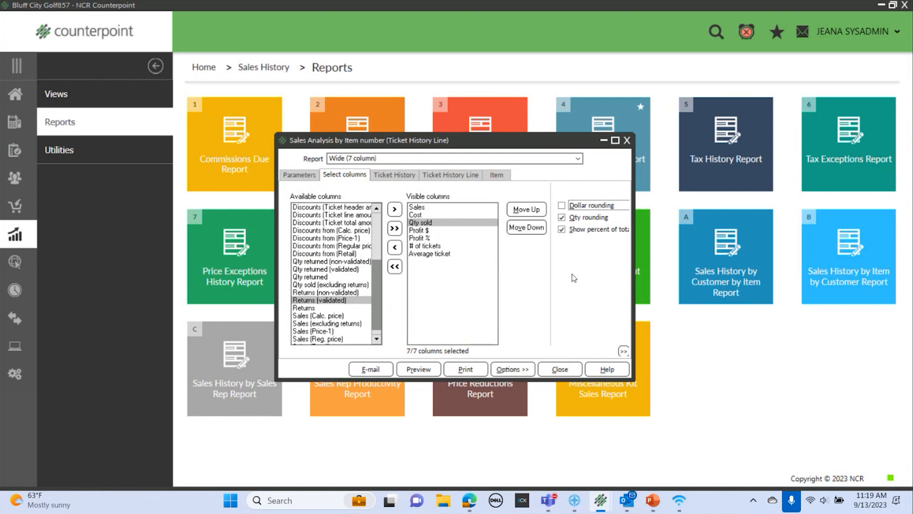
{"action": "left_click", "coordinate": [561, 206]}
{"action": "left_click", "coordinate": [562, 206]}
{"action": "left_click", "coordinate": [561, 217]}
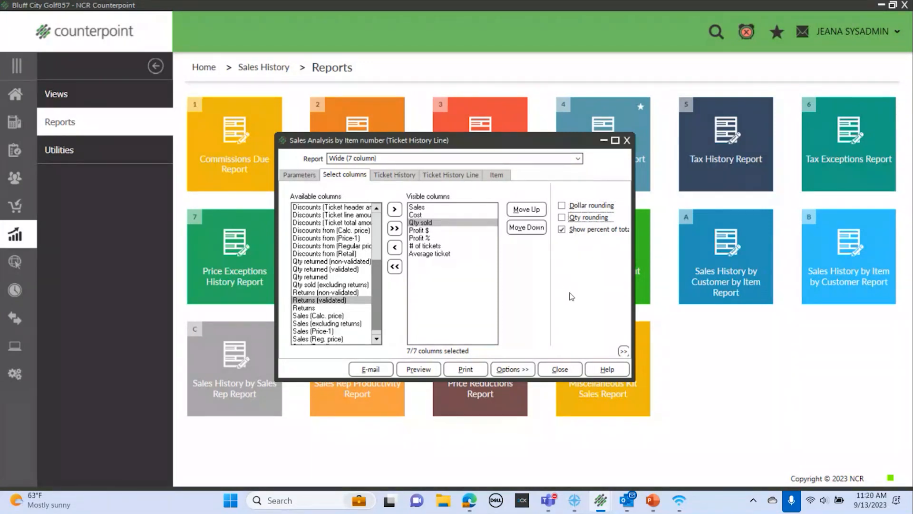
{"action": "left_click", "coordinate": [561, 218]}
Review the Ticket History, Ticket History Line and Item filters without setting any, and preview the report
{"action": "left_click", "coordinate": [390, 175]}
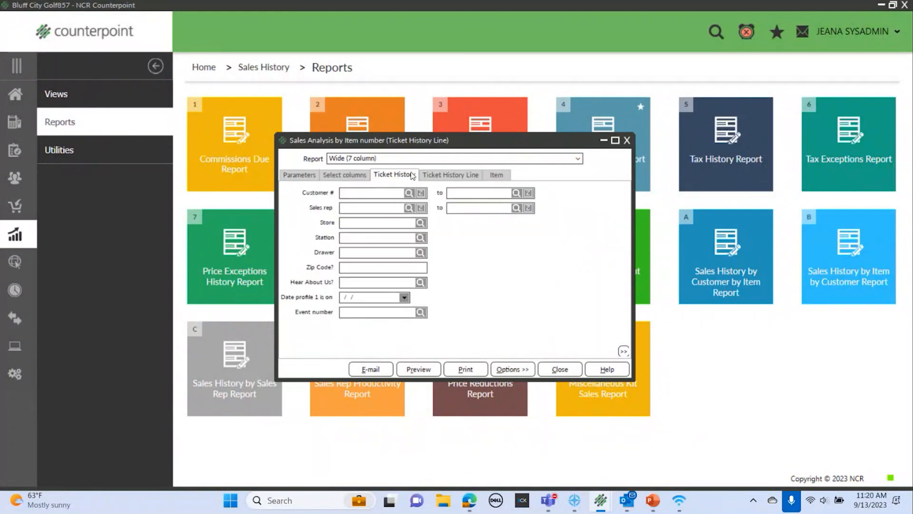
{"action": "left_click", "coordinate": [438, 175]}
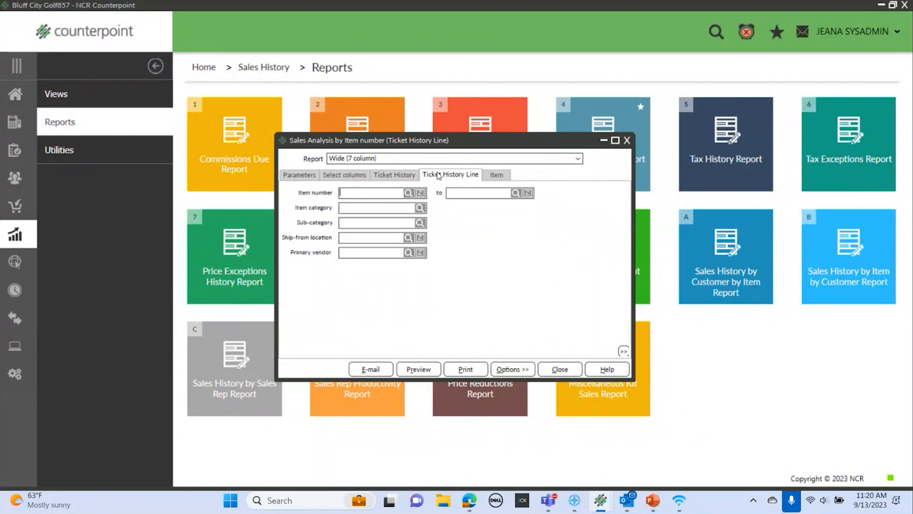
{"action": "left_click", "coordinate": [497, 175]}
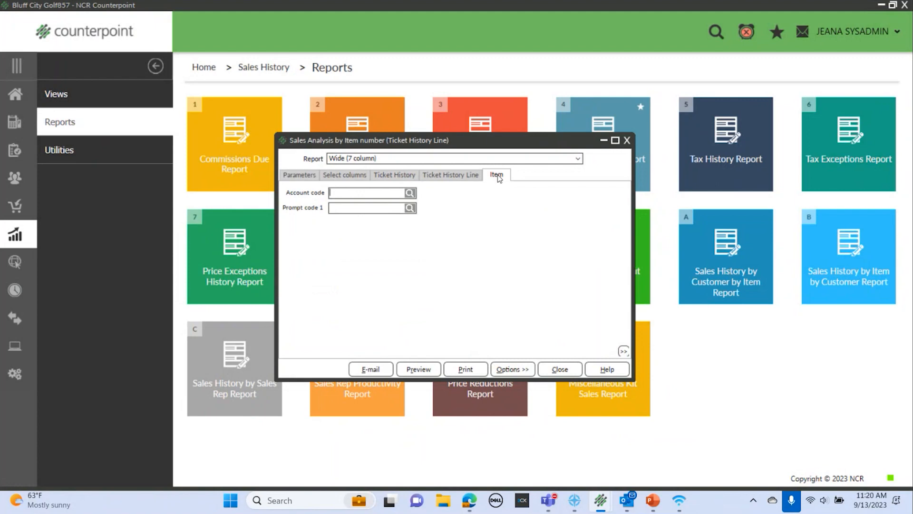
{"action": "left_click", "coordinate": [402, 176]}
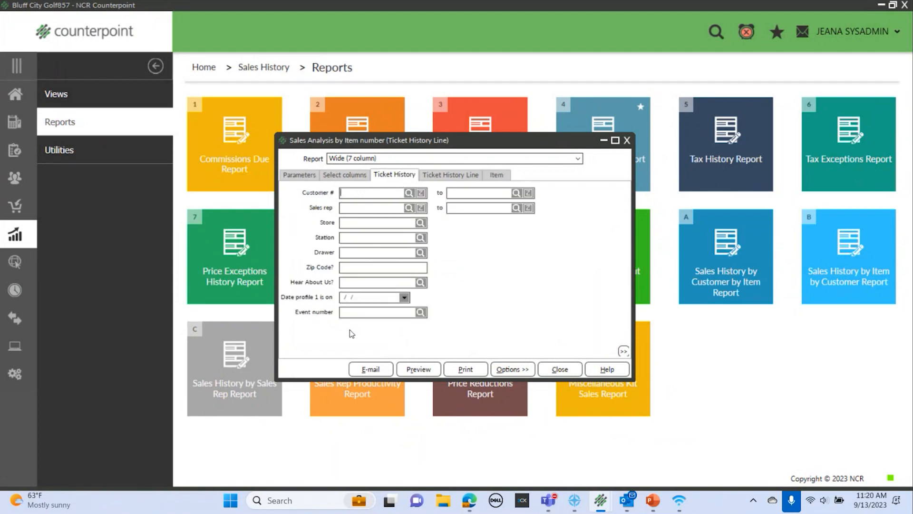
{"action": "left_click", "coordinate": [452, 175]}
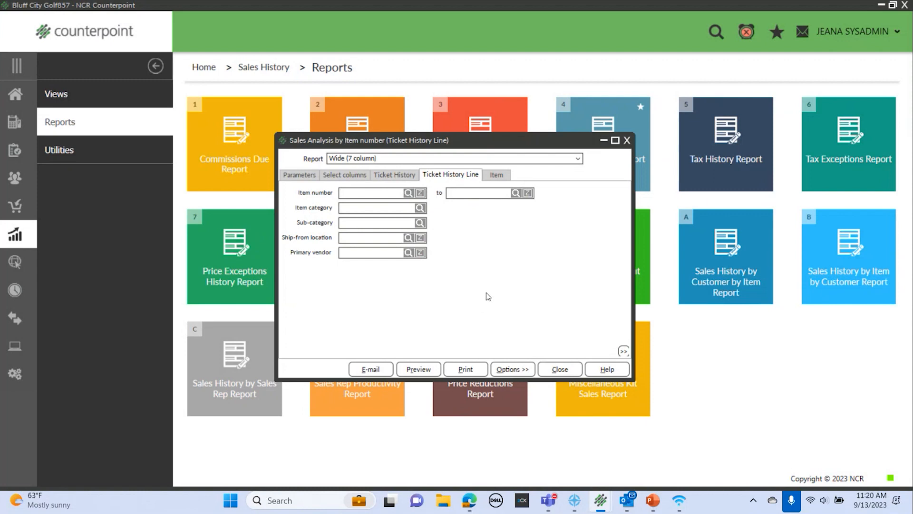
{"action": "left_click", "coordinate": [301, 174]}
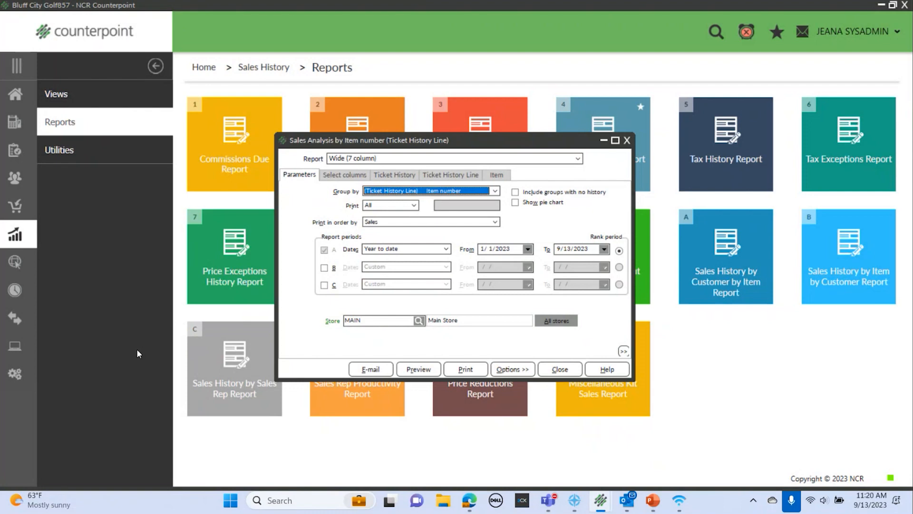
{"action": "left_click", "coordinate": [421, 365]}
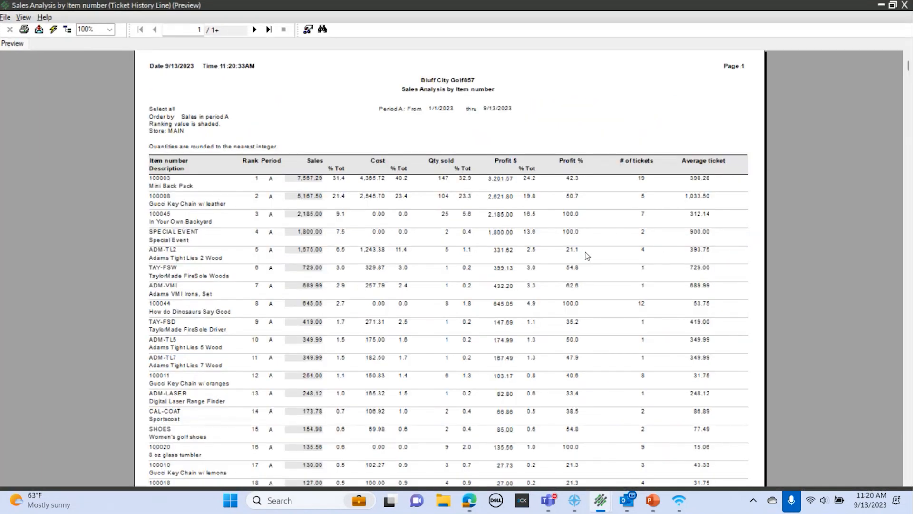
Examine the items' sales and percent-of-total figures in the preview, view the report totals on the last page, and return to the first page
{"action": "left_click", "coordinate": [172, 188]}
{"action": "left_click", "coordinate": [306, 179]}
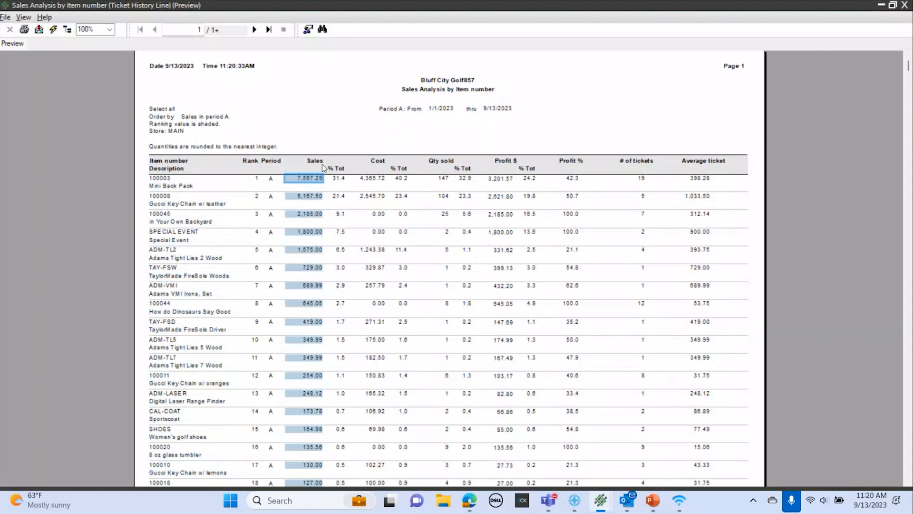
{"action": "left_click", "coordinate": [343, 180]}
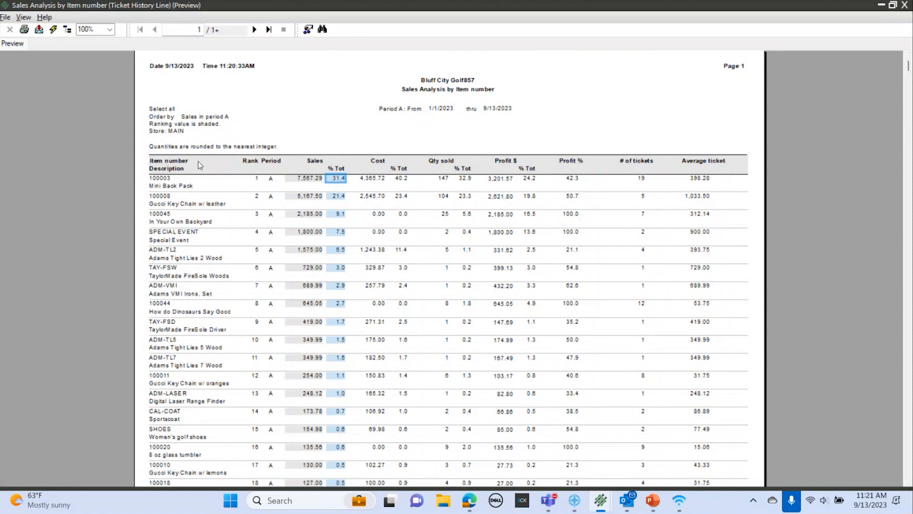
{"action": "left_click", "coordinate": [178, 189]}
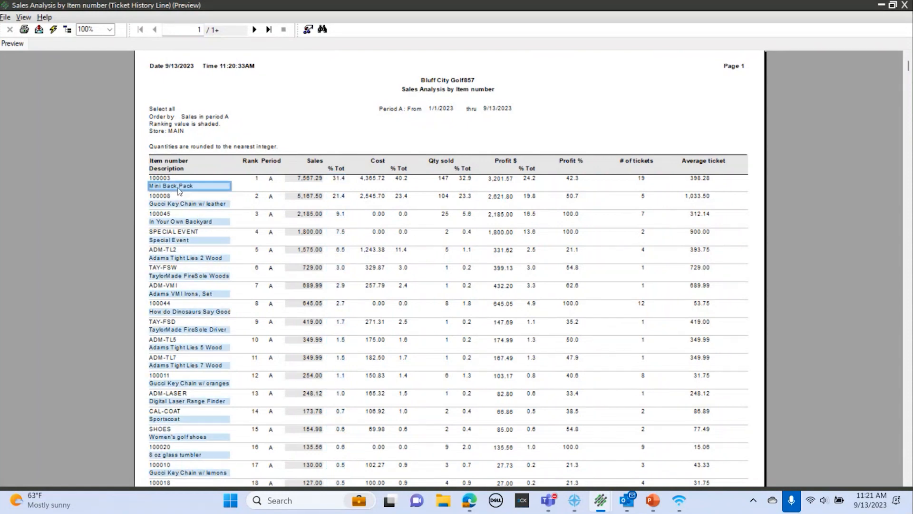
{"action": "left_click", "coordinate": [337, 179]}
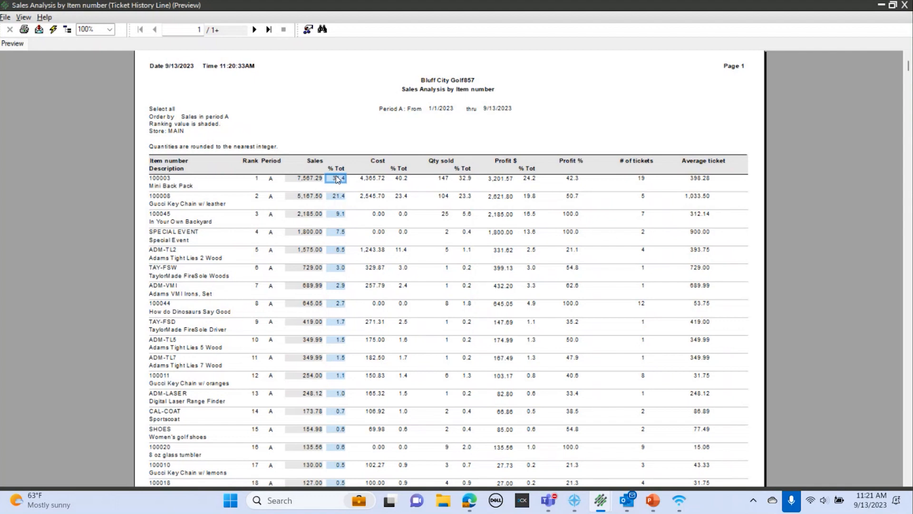
{"action": "scroll", "coordinate": [266, 125], "scroll_direction": "down", "scroll_amount": 3}
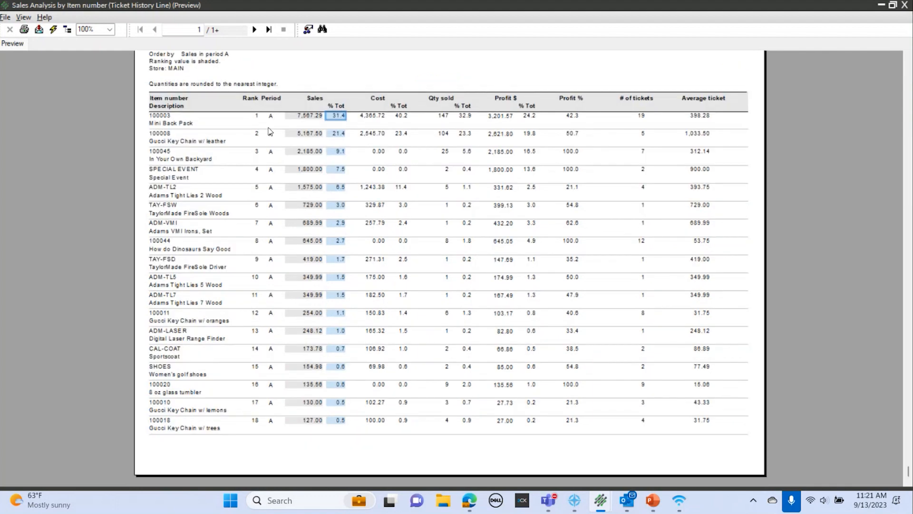
{"action": "scroll", "coordinate": [274, 145], "scroll_direction": "up", "scroll_amount": 3}
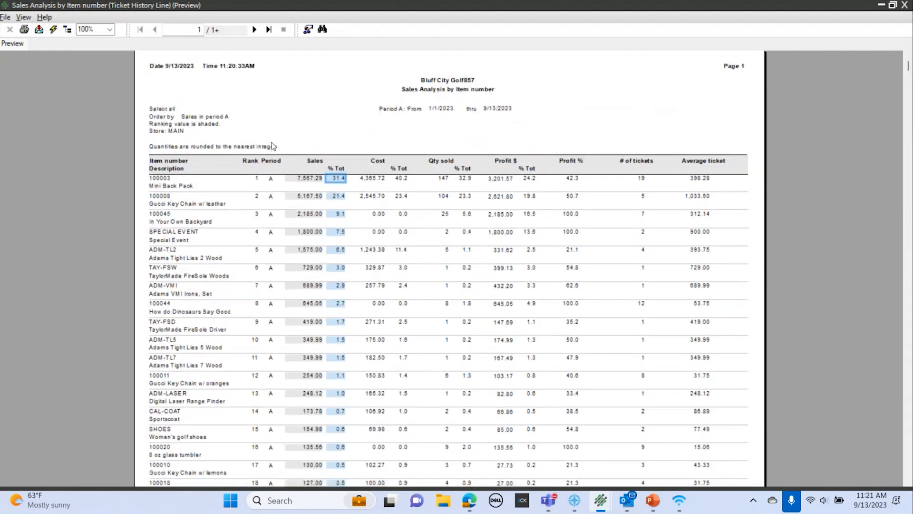
{"action": "left_click", "coordinate": [255, 30]}
{"action": "left_click", "coordinate": [256, 30]}
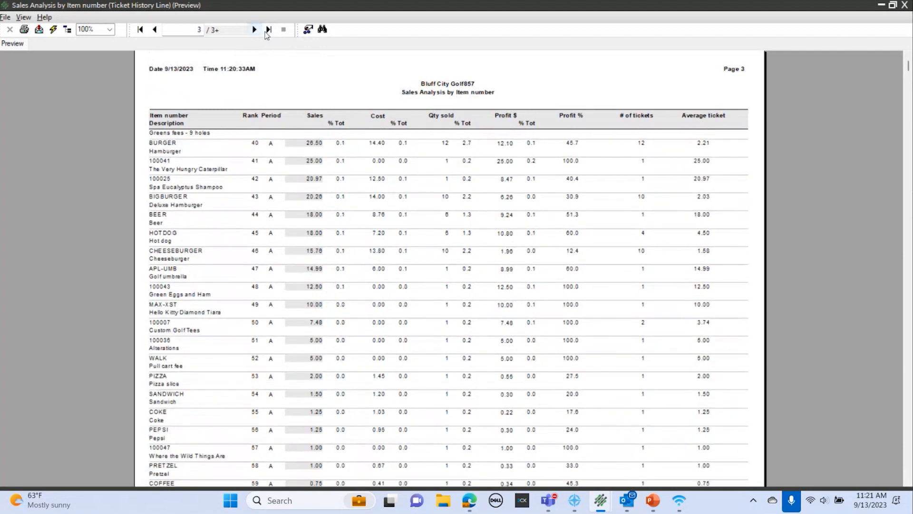
{"action": "left_click", "coordinate": [269, 30]}
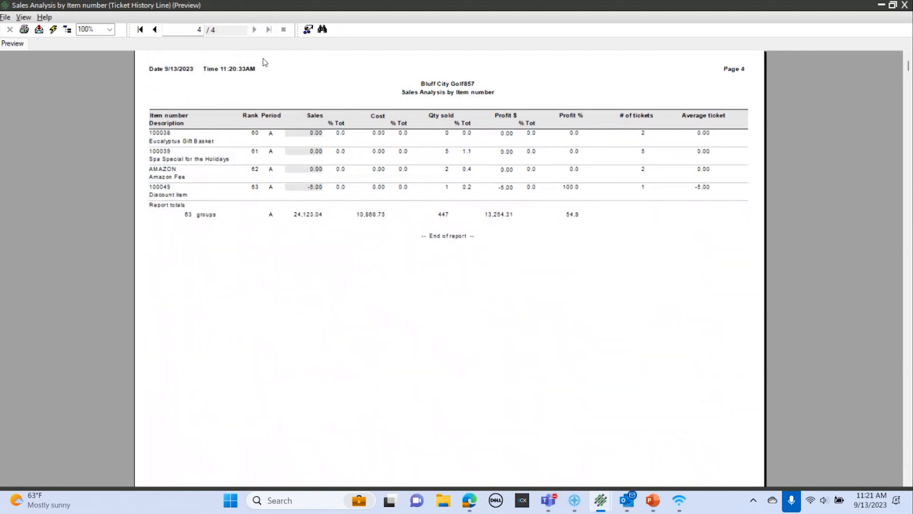
{"action": "left_click", "coordinate": [141, 30]}
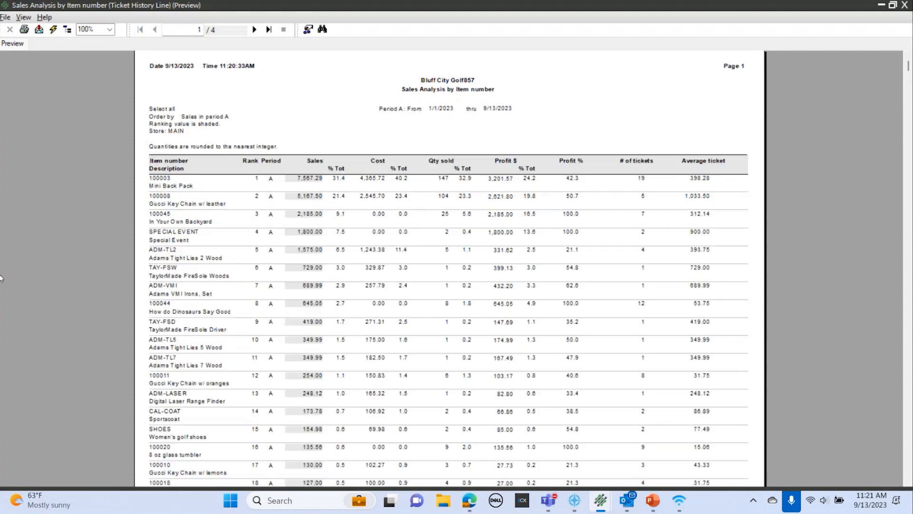
Review the available export formats and destinations, and export the report as Acrobat Format (PDF) to a disk file
{"action": "left_click", "coordinate": [39, 31]}
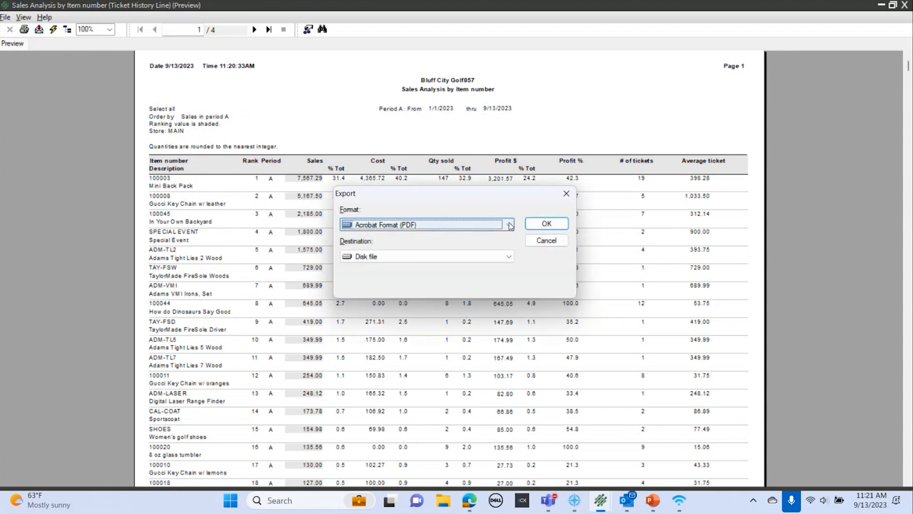
{"action": "left_click", "coordinate": [509, 226]}
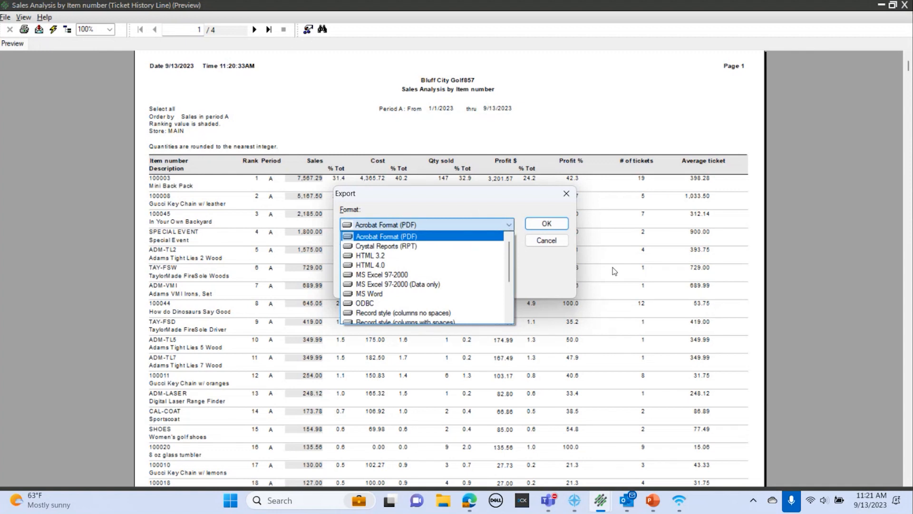
{"action": "left_click", "coordinate": [509, 225]}
{"action": "left_click", "coordinate": [501, 258]}
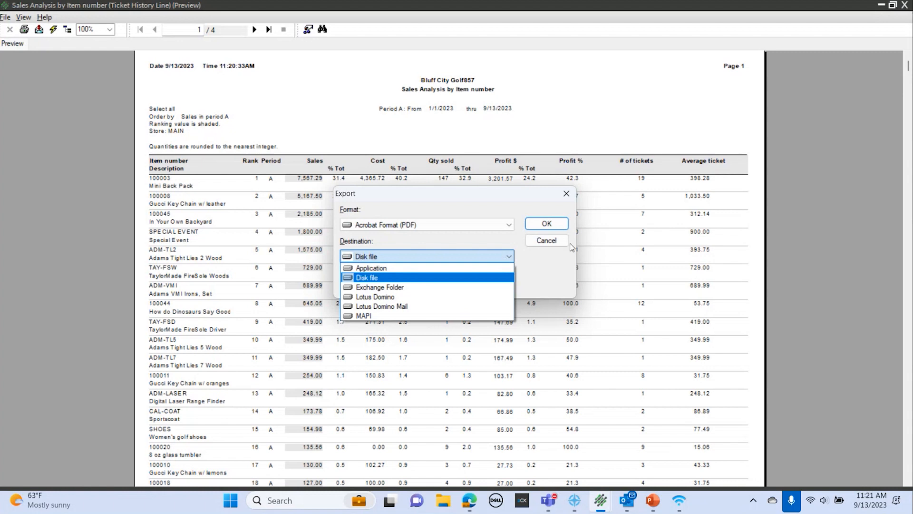
{"action": "left_click", "coordinate": [546, 262]}
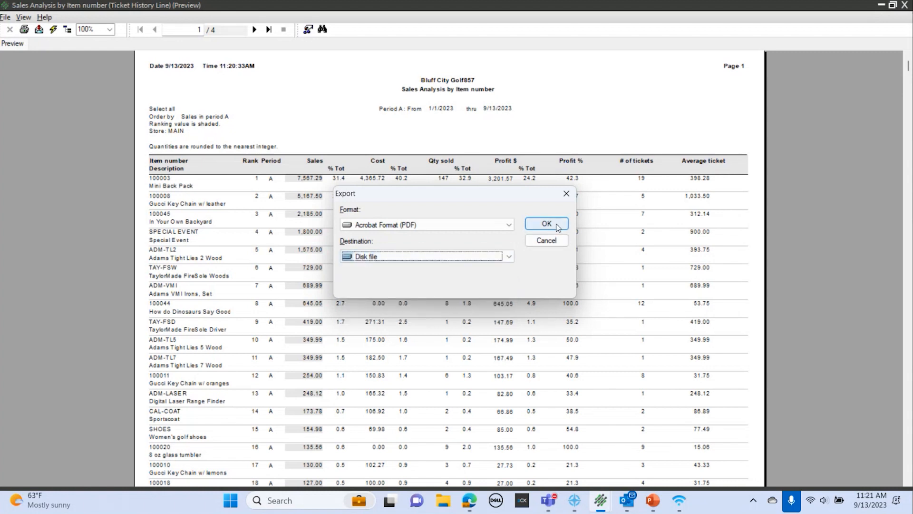
{"action": "left_click", "coordinate": [546, 224]}
{"action": "key", "text": "Return"}
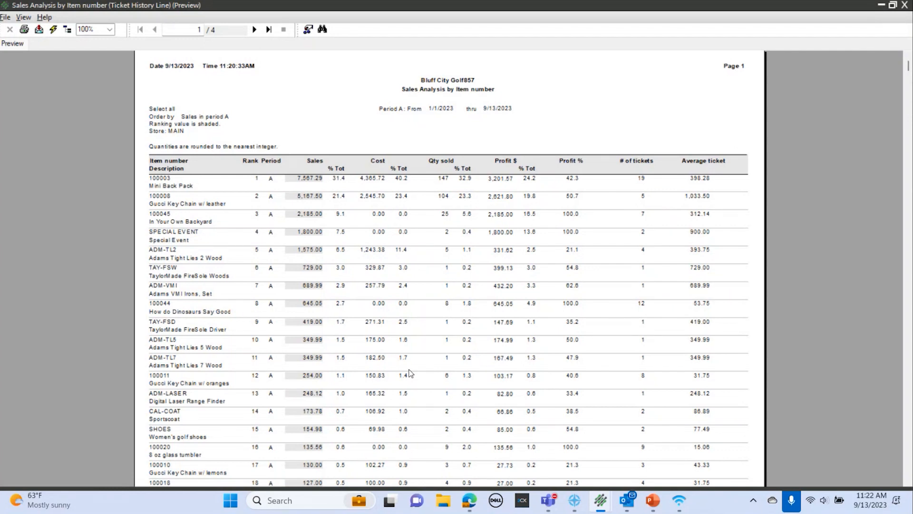
Search the report preview for "mini"
{"action": "left_click", "coordinate": [322, 30]}
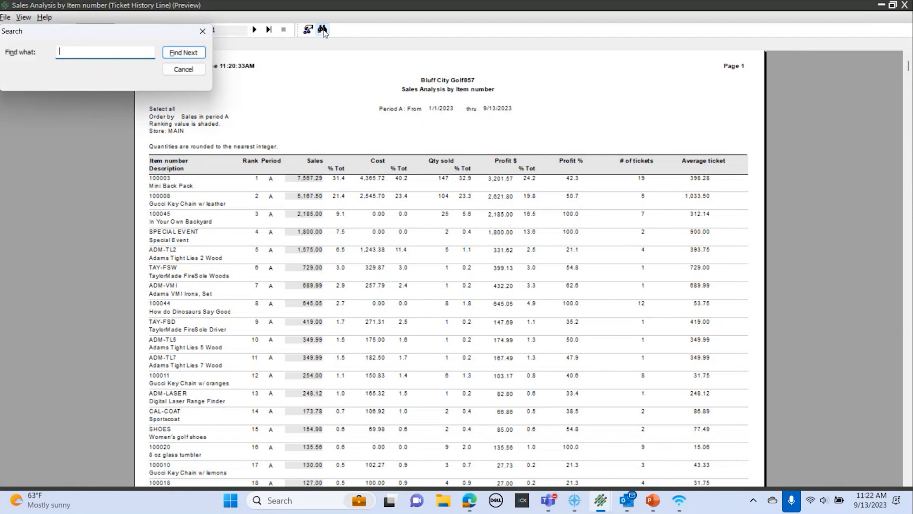
{"action": "type", "text": "mini"}
{"action": "key", "text": "Return"}
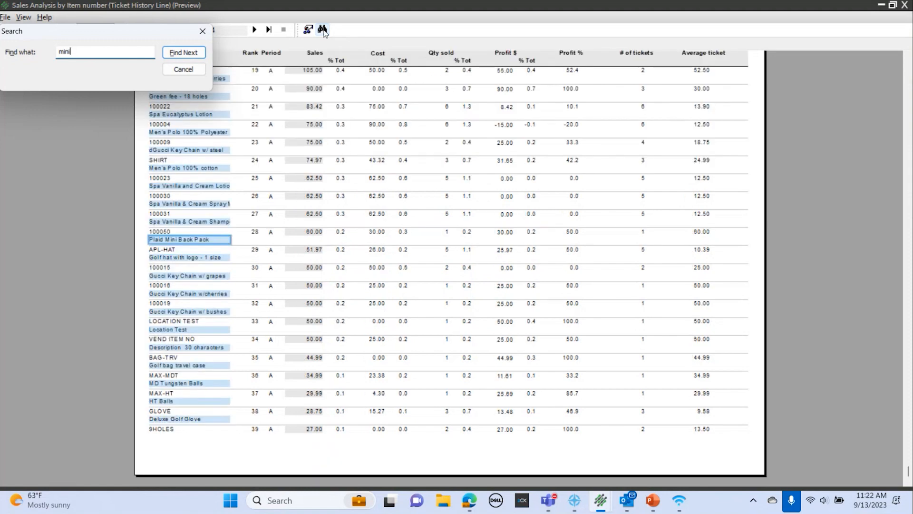
Search the report preview for "back pack", then clear the search text and close the search
{"action": "double_click", "coordinate": [100, 55]}
{"action": "type", "text": "back pack"}
{"action": "left_click", "coordinate": [173, 52]}
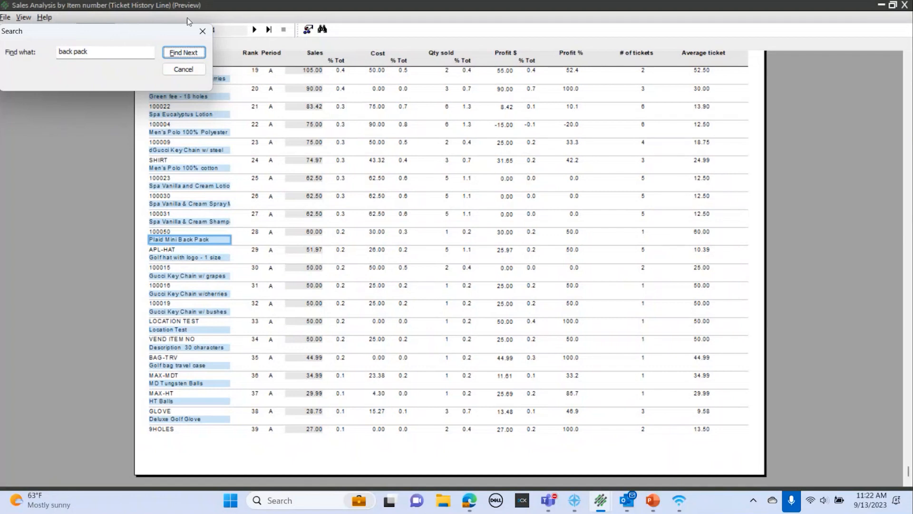
{"action": "left_click", "coordinate": [182, 53]}
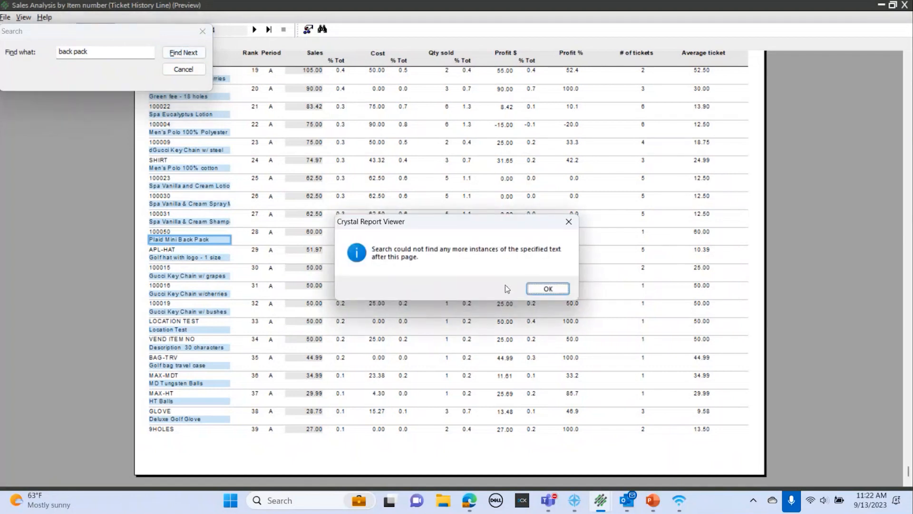
{"action": "left_click", "coordinate": [536, 291]}
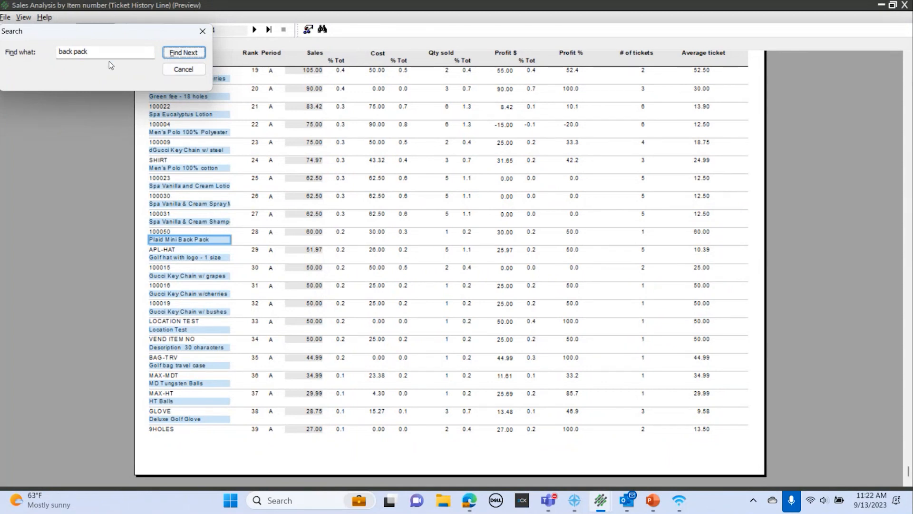
{"action": "left_click_drag", "start_coordinate": [110, 56], "coordinate": [59, 53]}
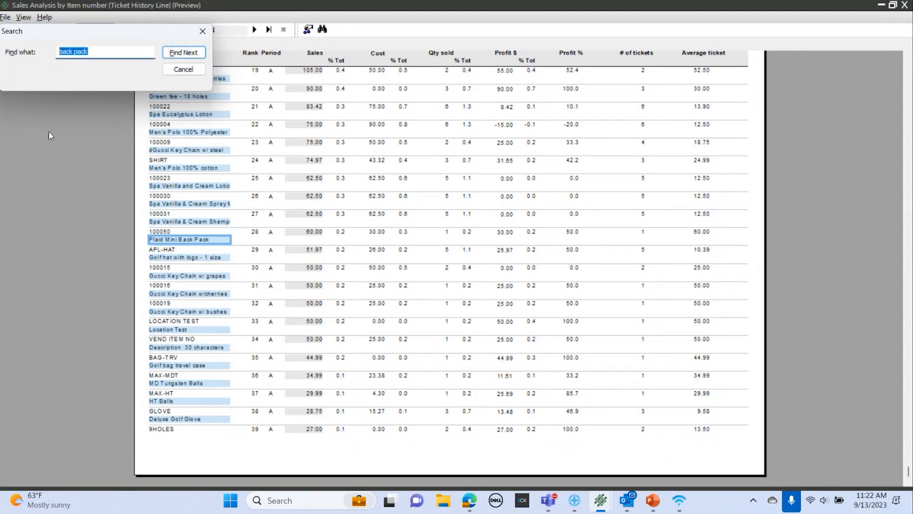
{"action": "key", "text": "BackSpace"}
{"action": "scroll", "coordinate": [472, 369], "scroll_direction": "up", "scroll_amount": 2}
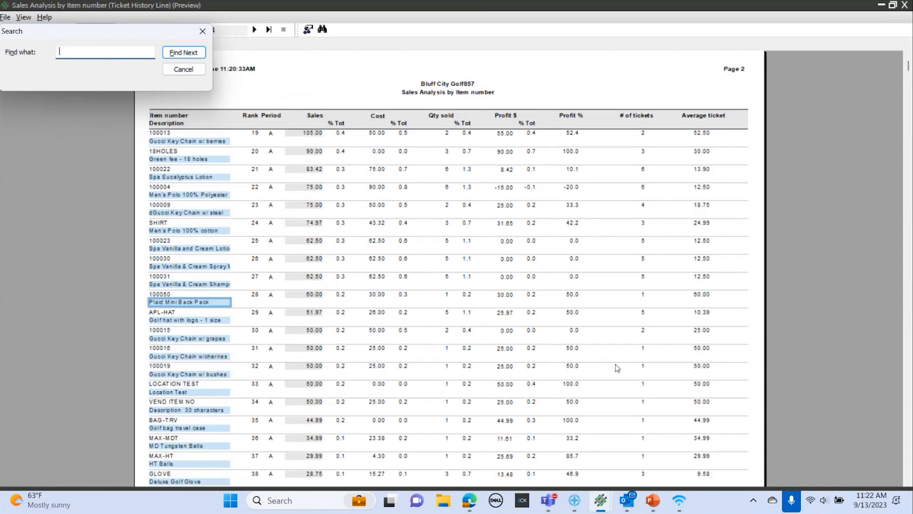
{"action": "left_click", "coordinate": [44, 188]}
{"action": "left_click", "coordinate": [202, 31]}
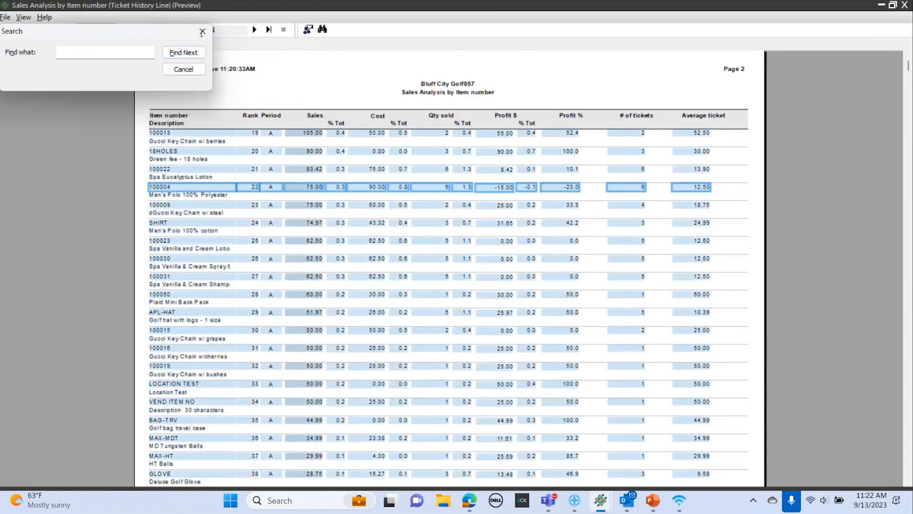
Search the report for the value 105, look for further matches, and close the search and the report preview
{"action": "left_click", "coordinate": [322, 29]}
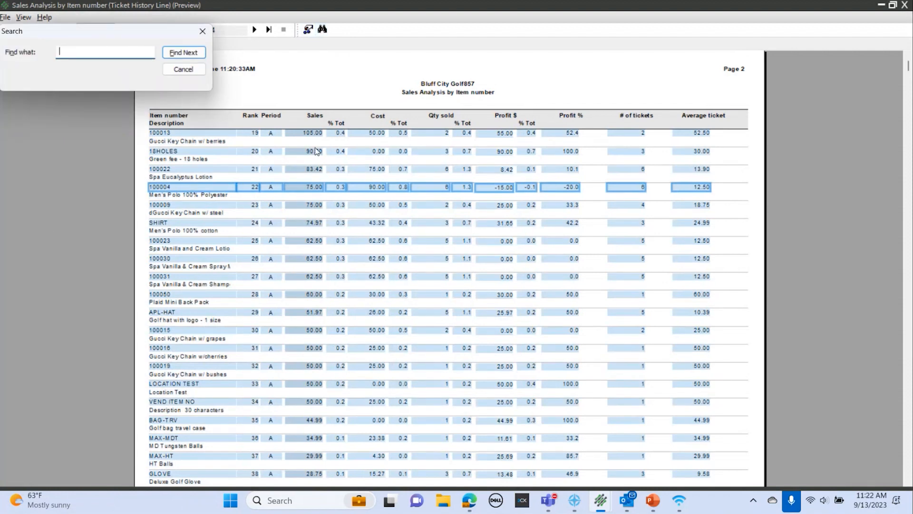
{"action": "type", "text": "105"}
{"action": "key", "text": "Return"}
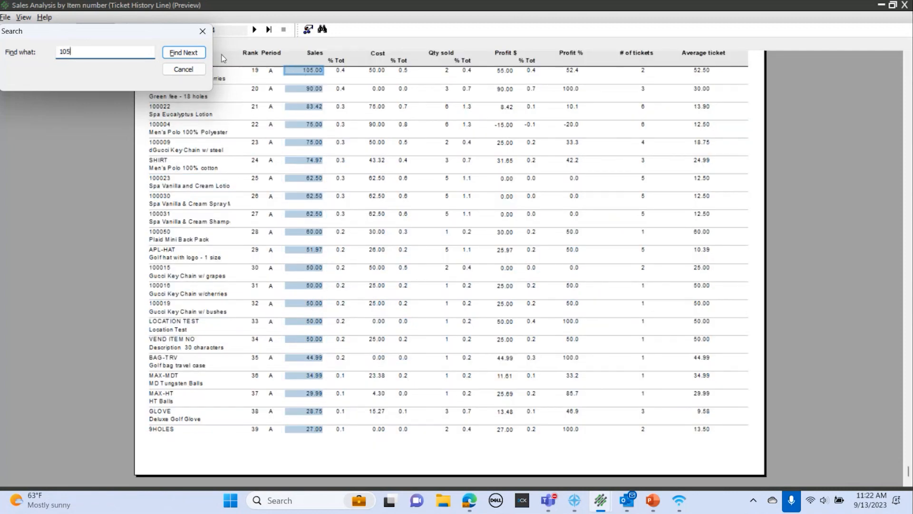
{"action": "left_click", "coordinate": [192, 53]}
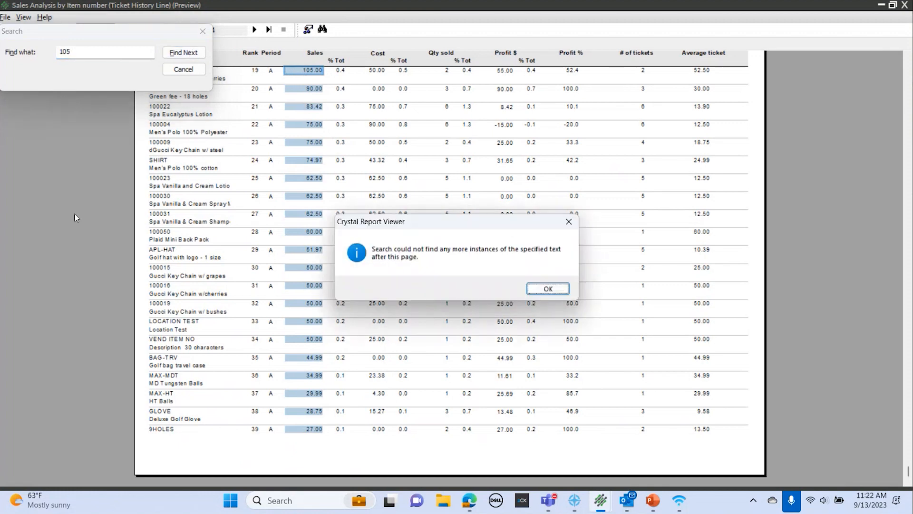
{"action": "left_click", "coordinate": [547, 288]}
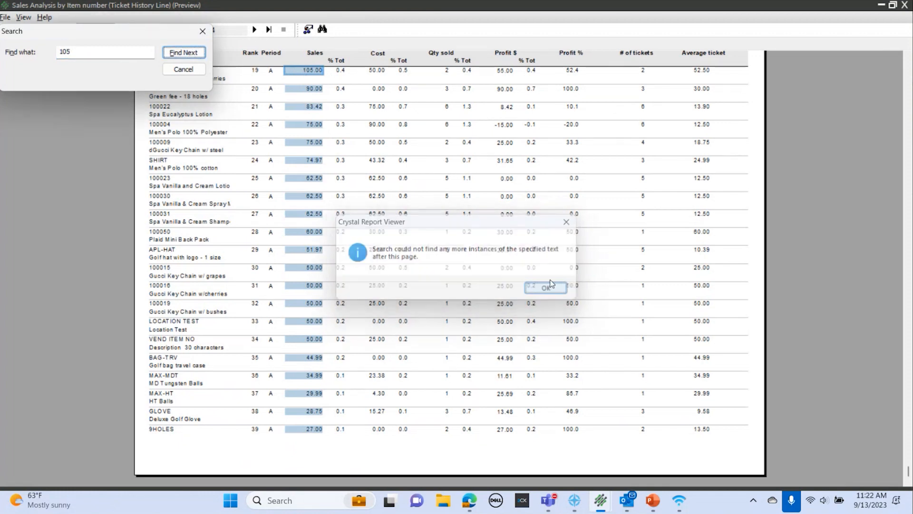
{"action": "left_click", "coordinate": [202, 32]}
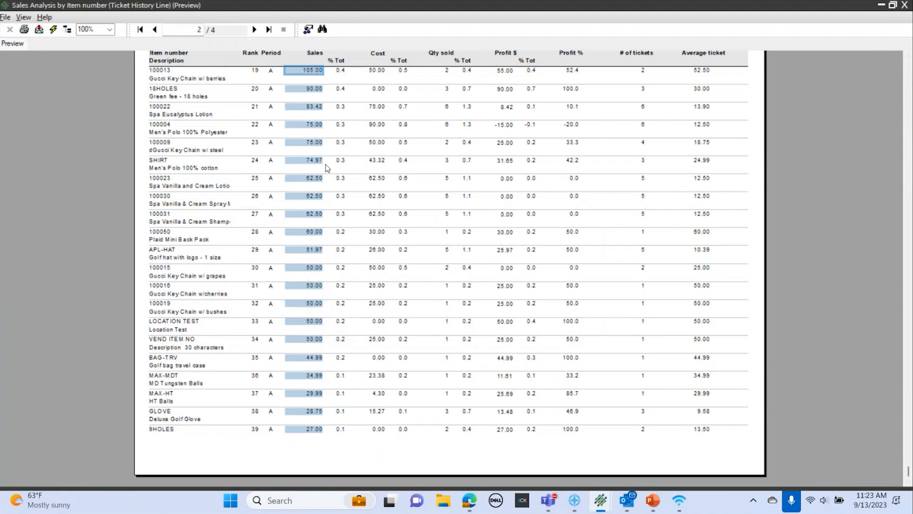
{"action": "left_click", "coordinate": [904, 8]}
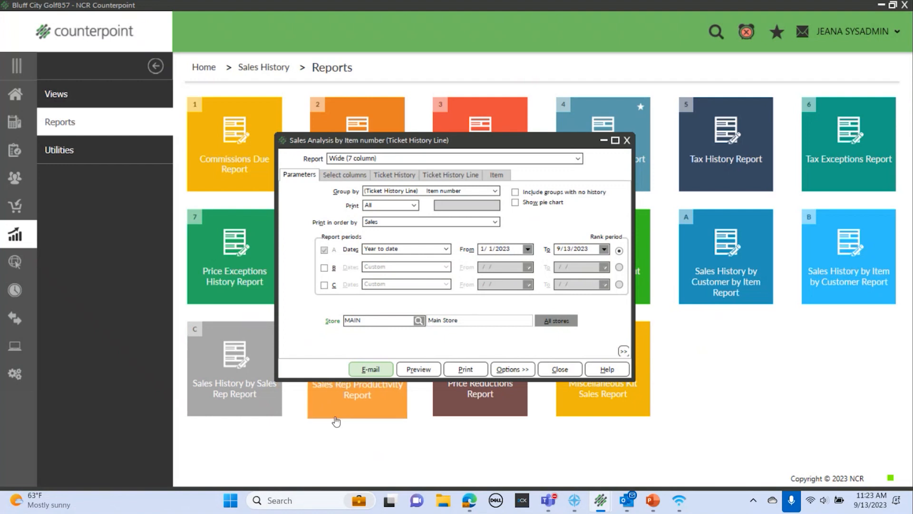
Start saving the current report parameters and name the parameter set "Sales by Item"
{"action": "left_click", "coordinate": [519, 371]}
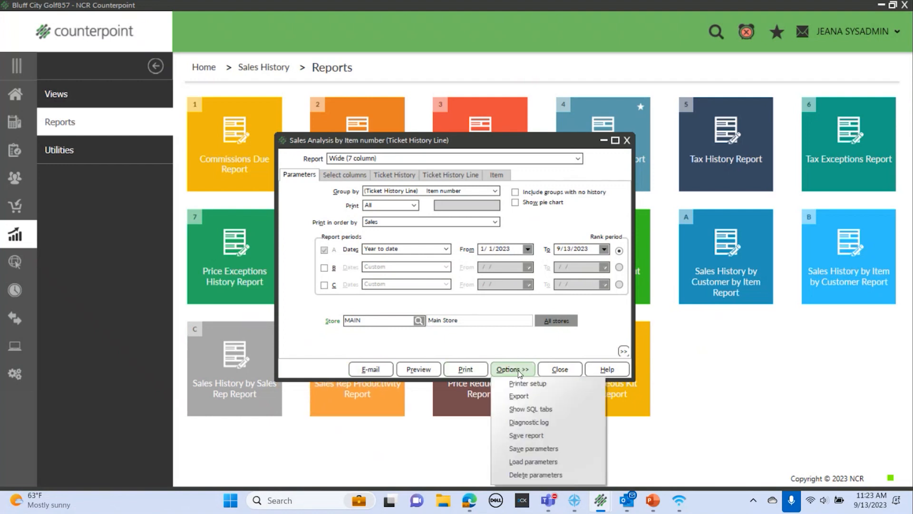
{"action": "left_click", "coordinate": [520, 447]}
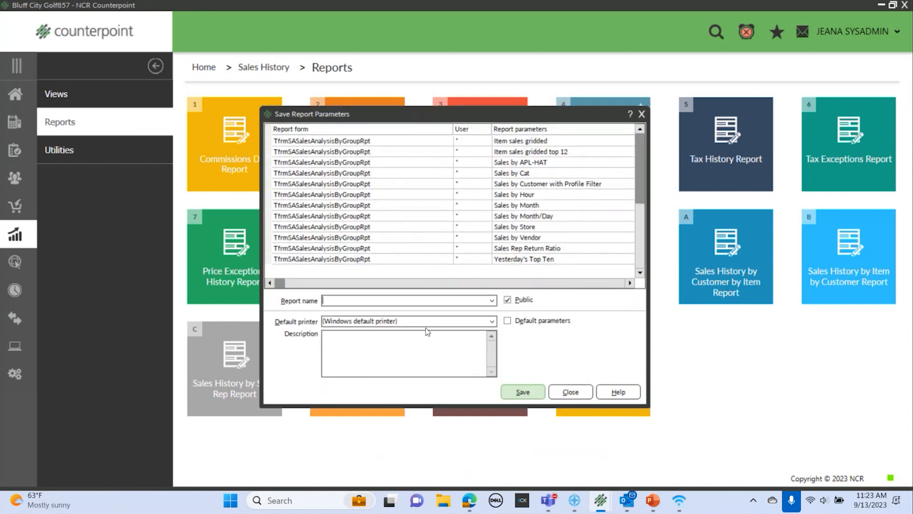
{"action": "type", "text": "Sales"}
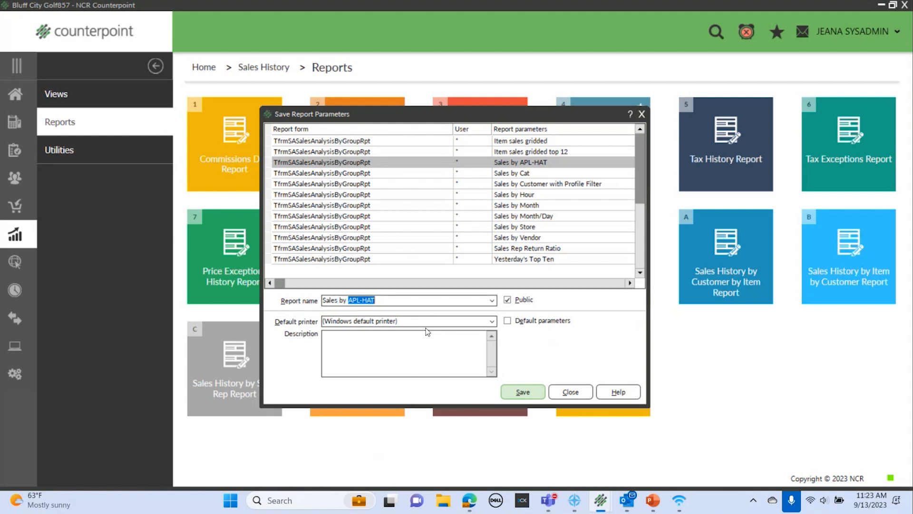
{"action": "type", "text": "Item"}
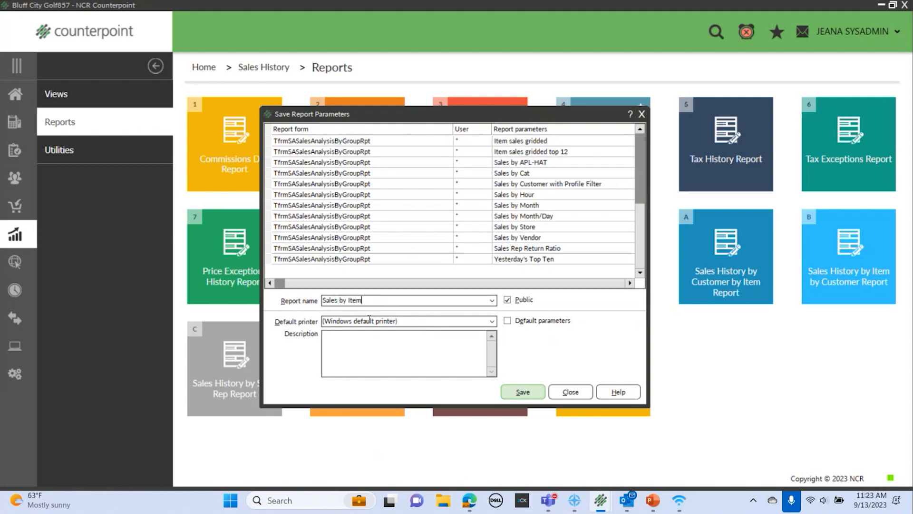
Copy the report name "Sales by Item" into the description and save the report parameters
{"action": "left_click_drag", "start_coordinate": [390, 300], "coordinate": [295, 298]}
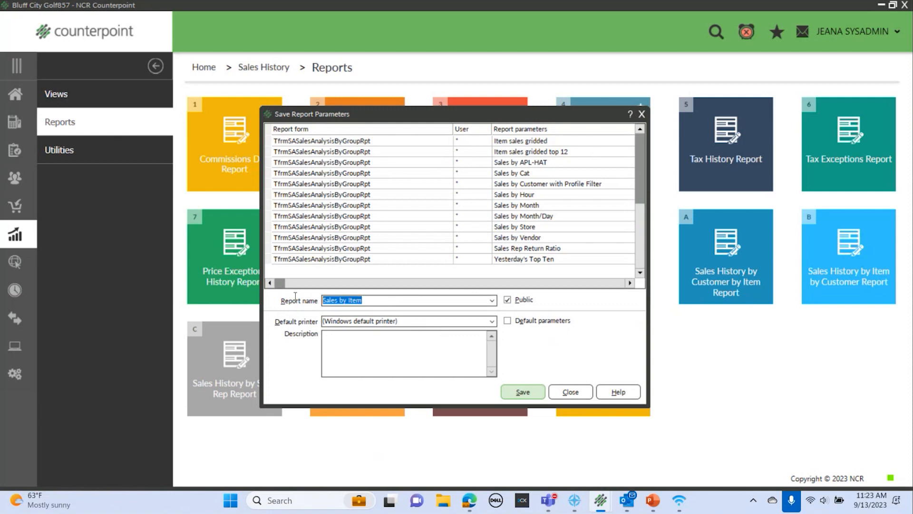
{"action": "right_click", "coordinate": [347, 301]}
{"action": "left_click", "coordinate": [228, 341]}
{"action": "left_click", "coordinate": [330, 341]}
{"action": "key", "text": "ctrl+v"}
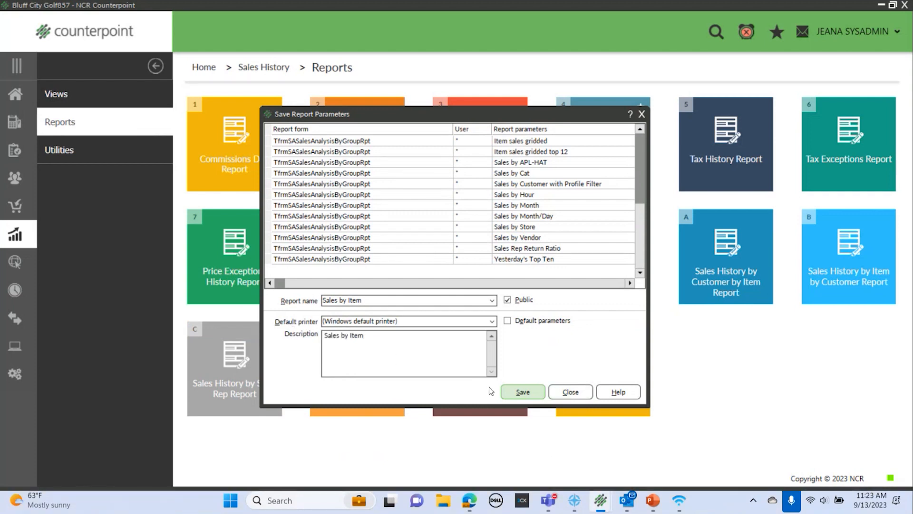
{"action": "left_click", "coordinate": [523, 392]}
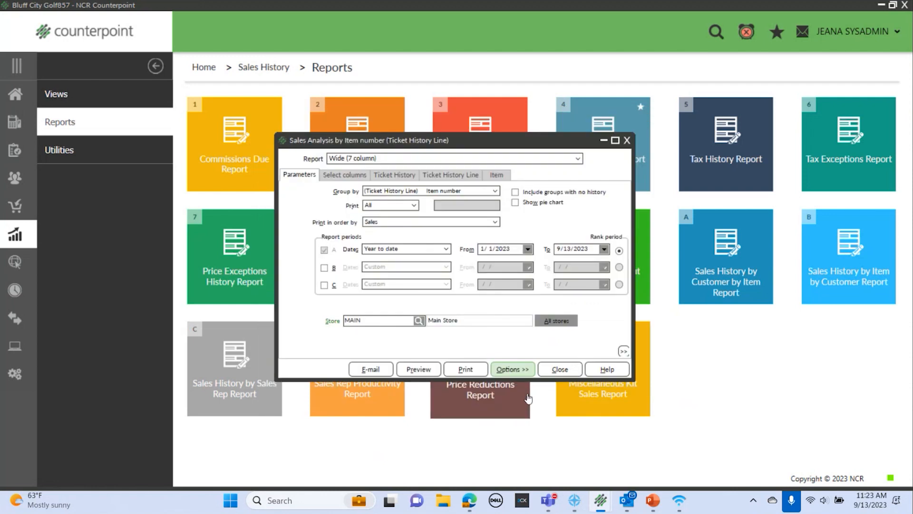
Close the report window, reopen the Sales Analysis by Group Report and load the saved "Sales by Item" parameters
{"action": "left_click", "coordinate": [627, 141]}
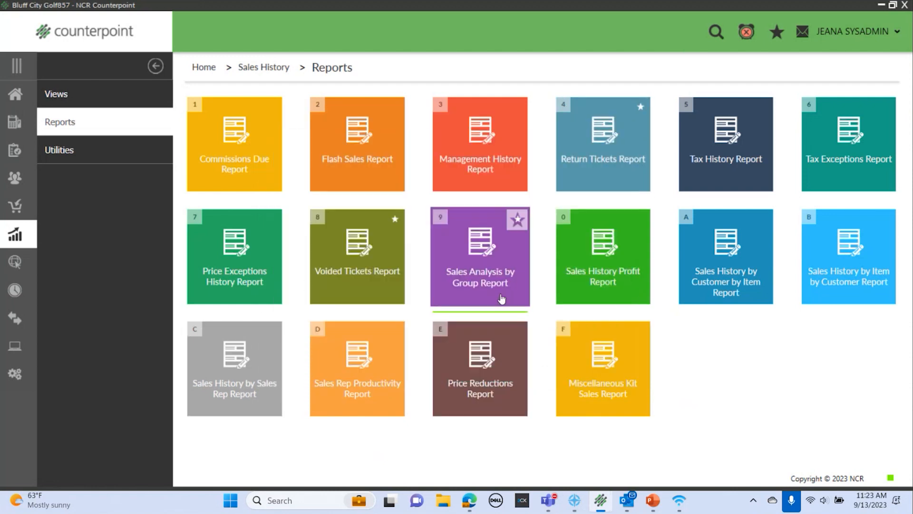
{"action": "left_click", "coordinate": [476, 270]}
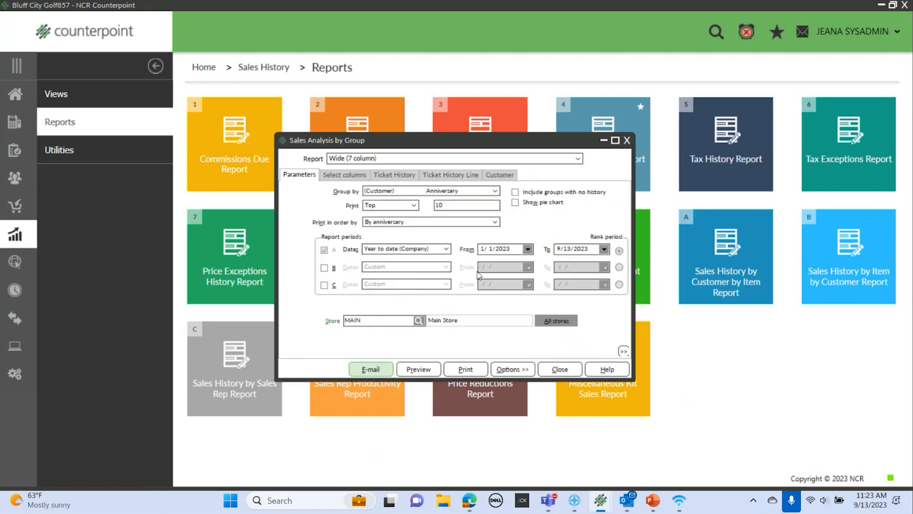
{"action": "left_click", "coordinate": [511, 368]}
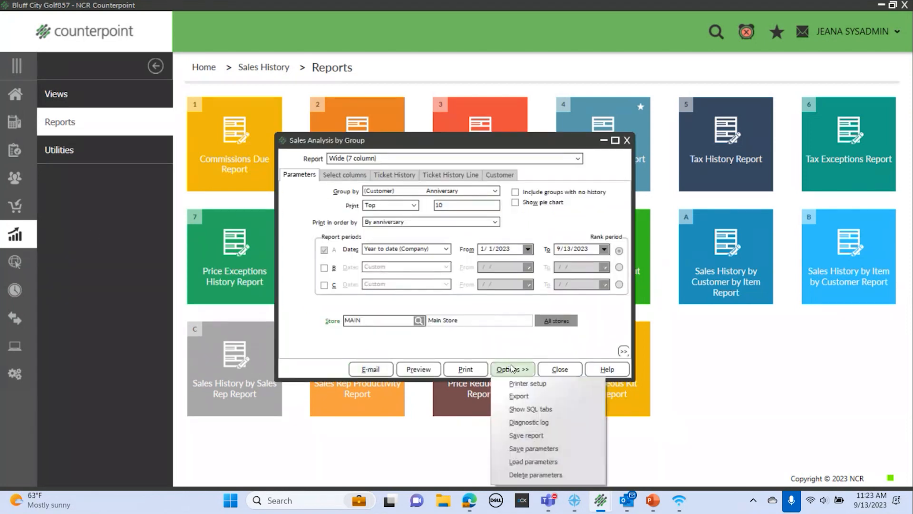
{"action": "left_click", "coordinate": [514, 461]}
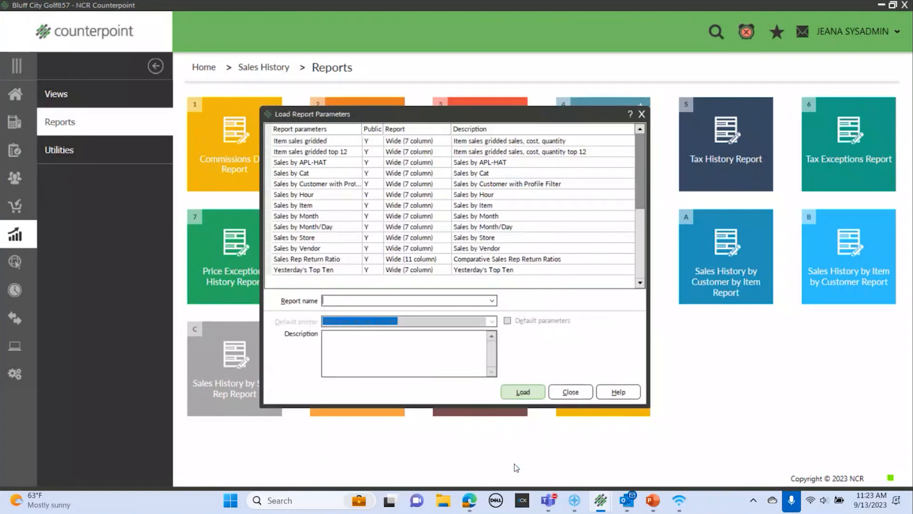
{"action": "left_click", "coordinate": [503, 207]}
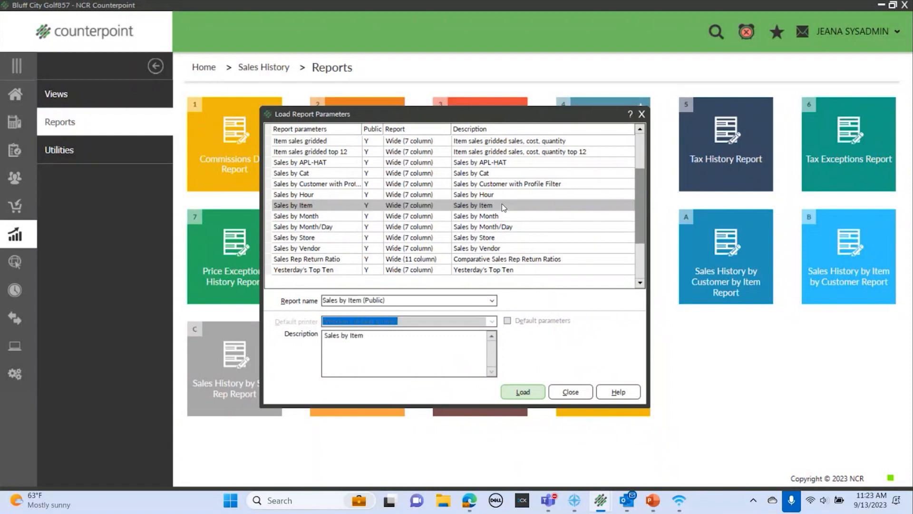
{"action": "left_click", "coordinate": [523, 392]}
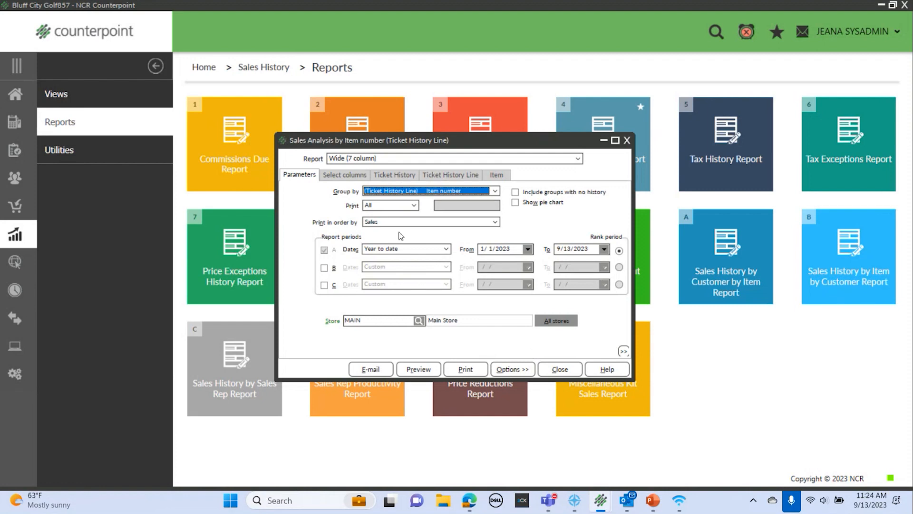
Limit the report to the top 15 items
{"action": "left_click", "coordinate": [414, 205]}
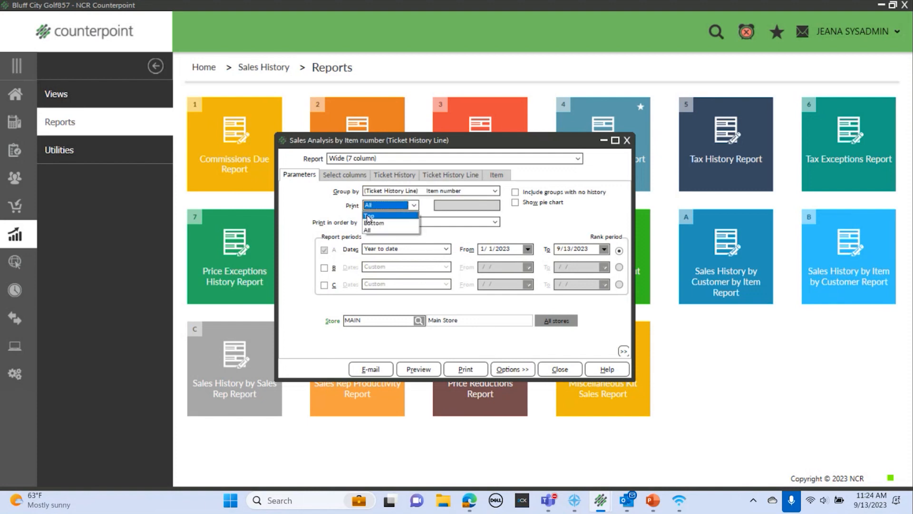
{"action": "left_click", "coordinate": [368, 216]}
{"action": "key", "text": "Tab"}
{"action": "type", "text": "15"}
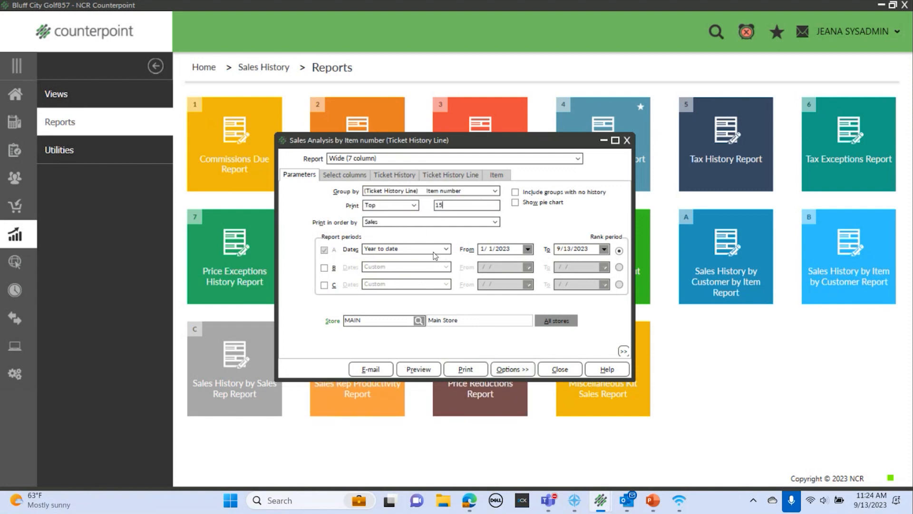
Set the report period dates to Quarter to date, check the ticket history filters, preview the report, and exit the preview
{"action": "left_click", "coordinate": [446, 249]}
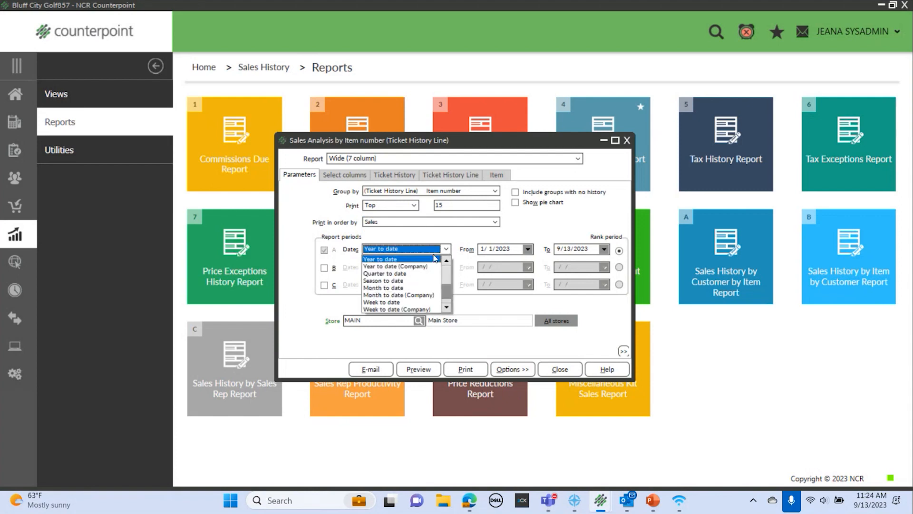
{"action": "left_click", "coordinate": [411, 274]}
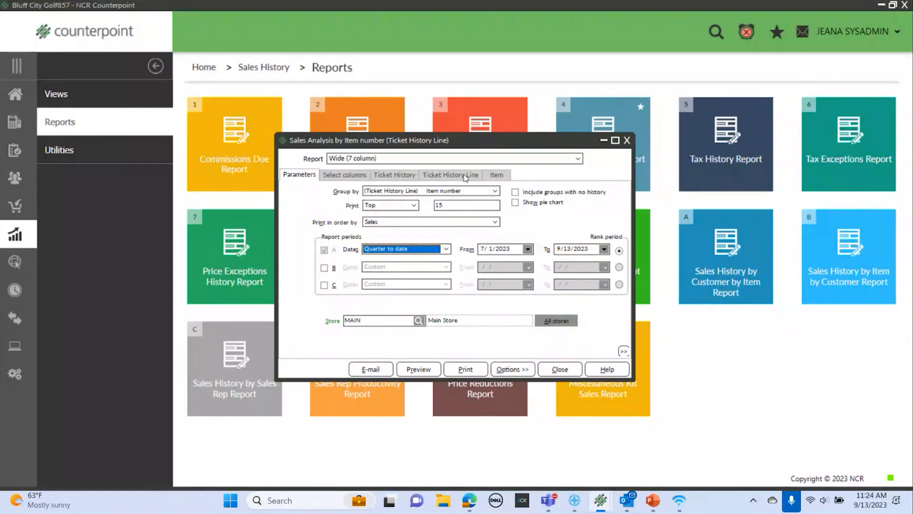
{"action": "left_click", "coordinate": [403, 179]}
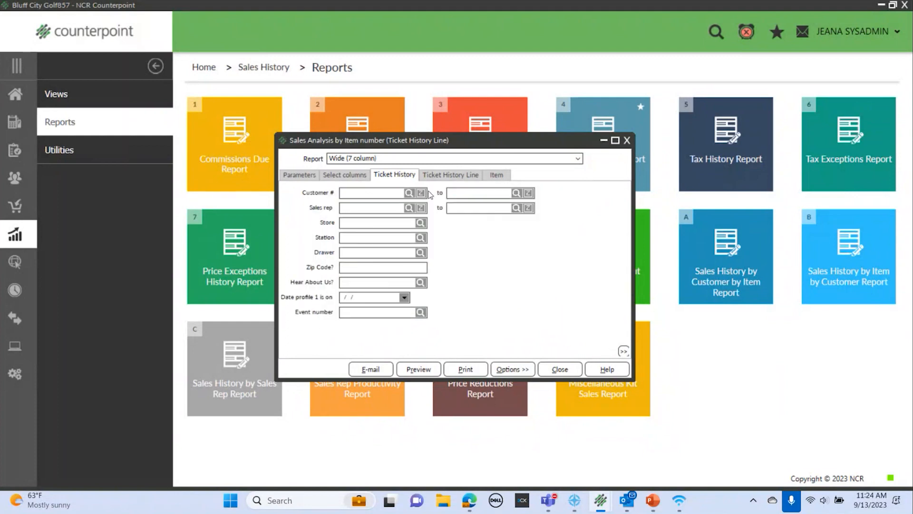
{"action": "left_click", "coordinate": [441, 175]}
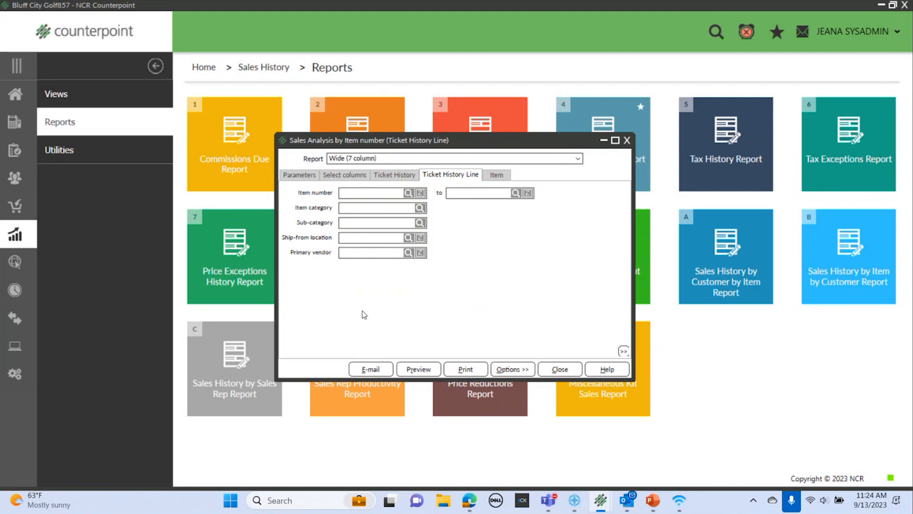
{"action": "left_click", "coordinate": [415, 366]}
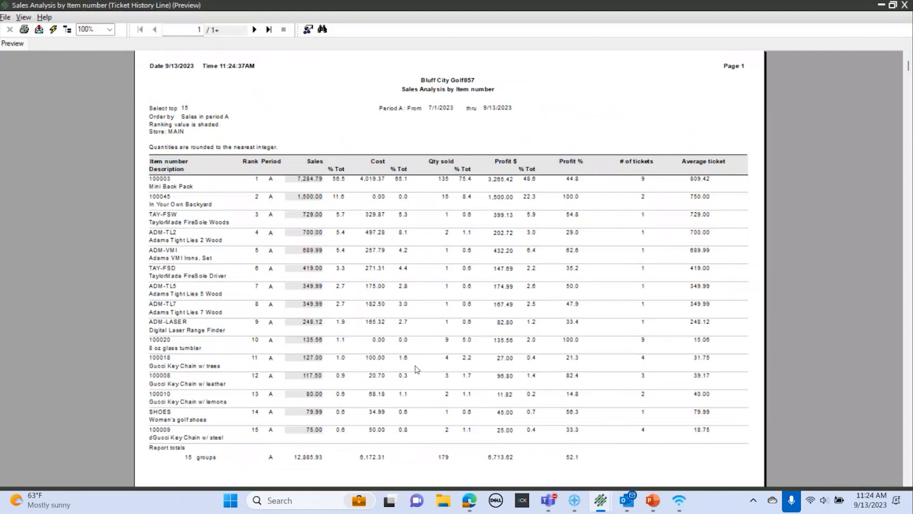
{"action": "left_click", "coordinate": [5, 17]}
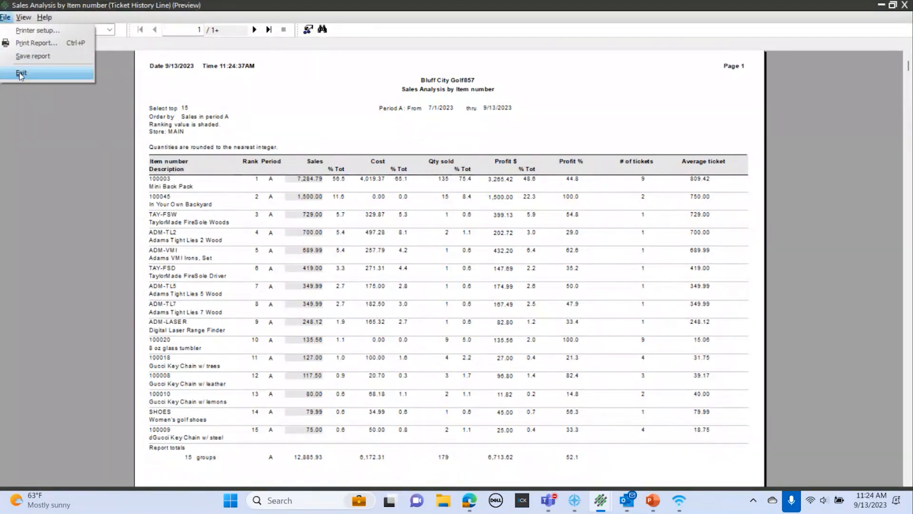
{"action": "left_click", "coordinate": [13, 74]}
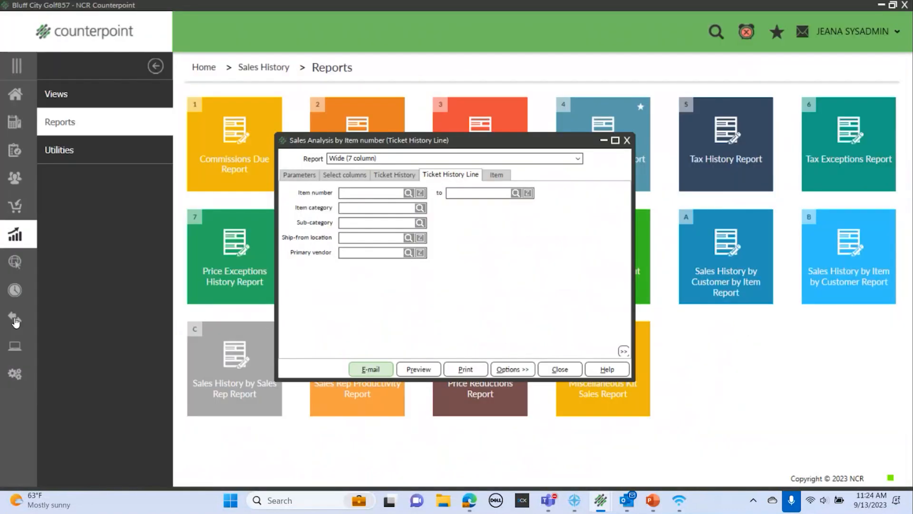
Close the current report, open the Sales Analysis by Group Report again, and load the saved "Sales by Item" parameters
{"action": "left_click", "coordinate": [310, 176]}
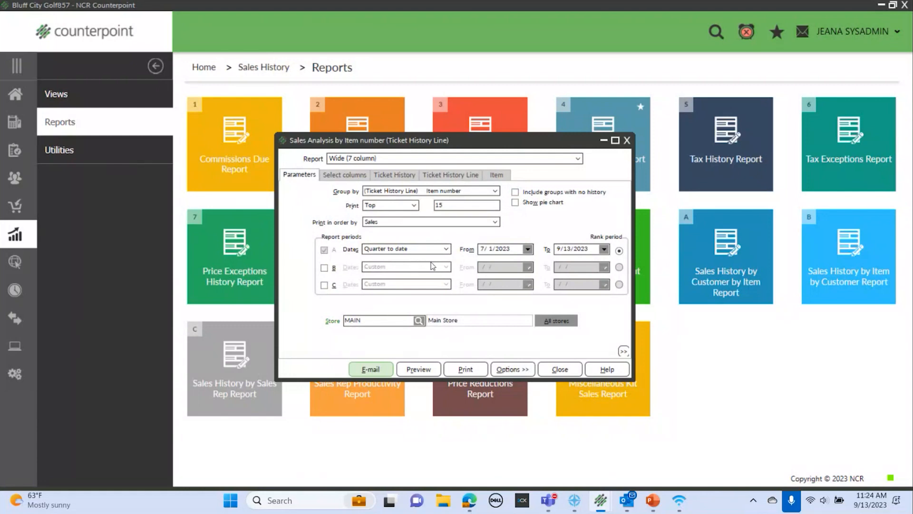
{"action": "left_click", "coordinate": [560, 370]}
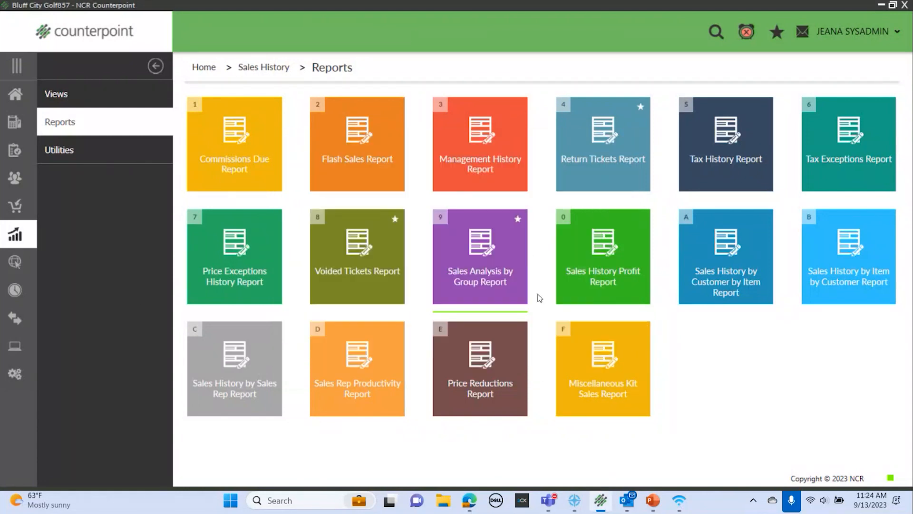
{"action": "left_click", "coordinate": [498, 265]}
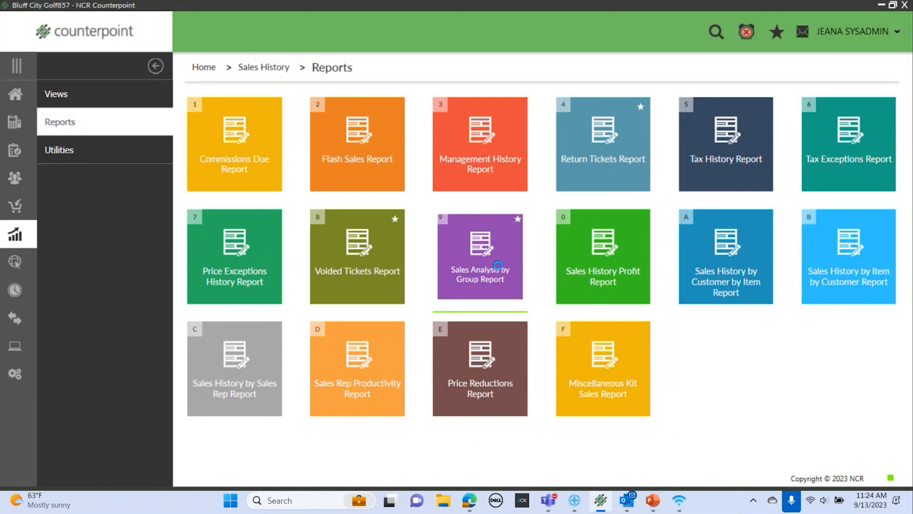
{"action": "left_click", "coordinate": [513, 370]}
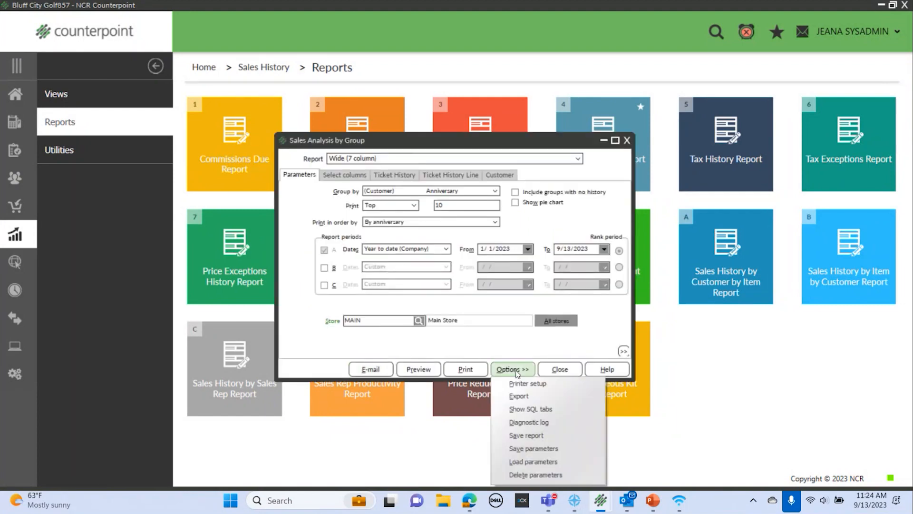
{"action": "left_click", "coordinate": [533, 461]}
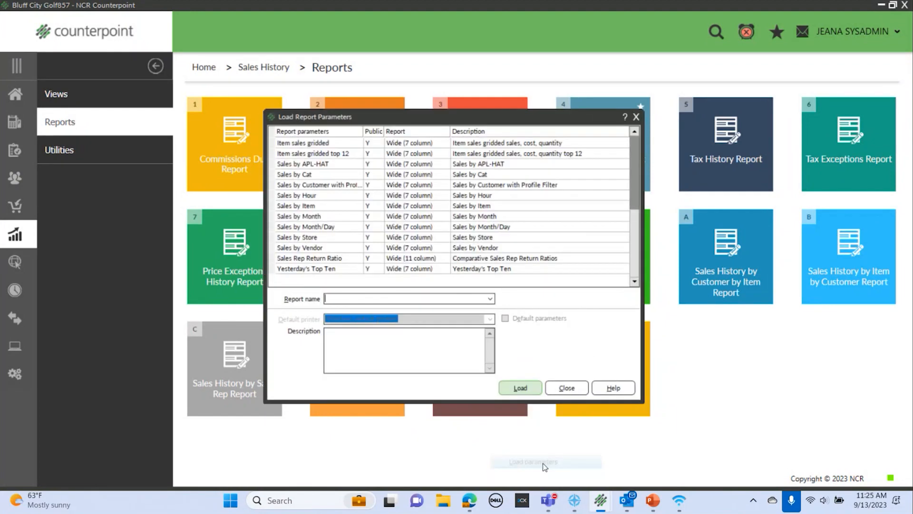
{"action": "left_click", "coordinate": [511, 205]}
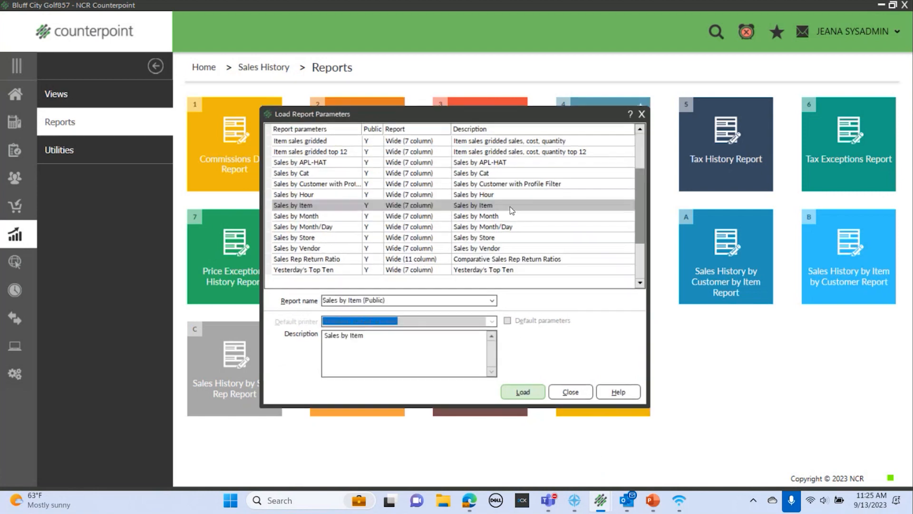
{"action": "left_click", "coordinate": [522, 391]}
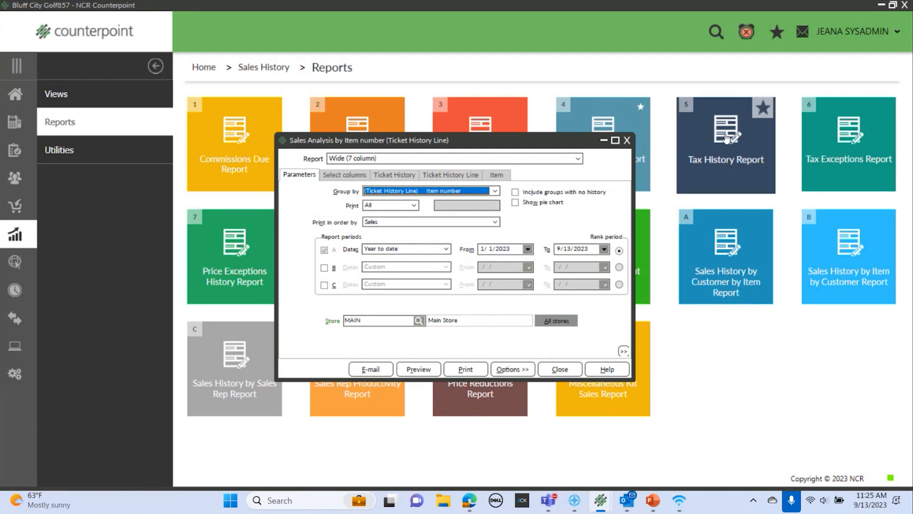
Limit the report to the top 10 items and start saving its parameters under the name "Top Ten Sales by Item"
{"action": "left_click", "coordinate": [413, 205]}
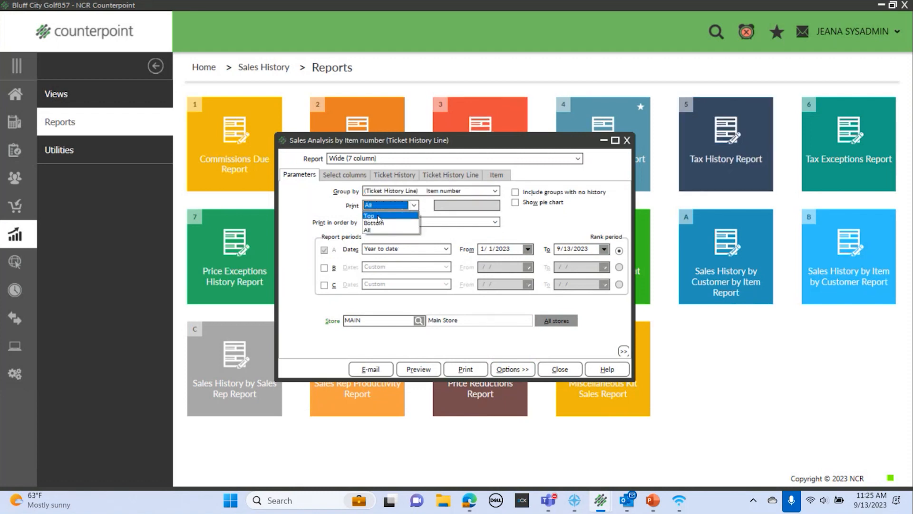
{"action": "left_click", "coordinate": [383, 220]}
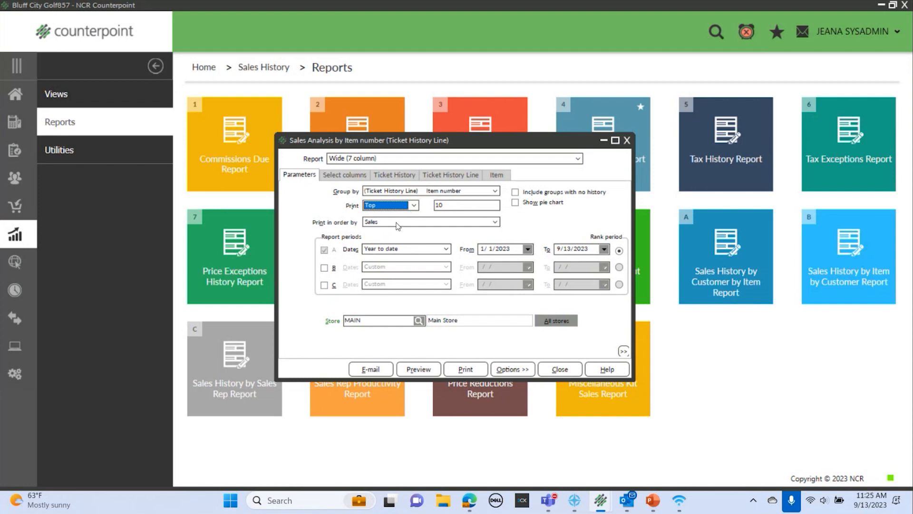
{"action": "left_click", "coordinate": [512, 369]}
{"action": "left_click", "coordinate": [508, 446]}
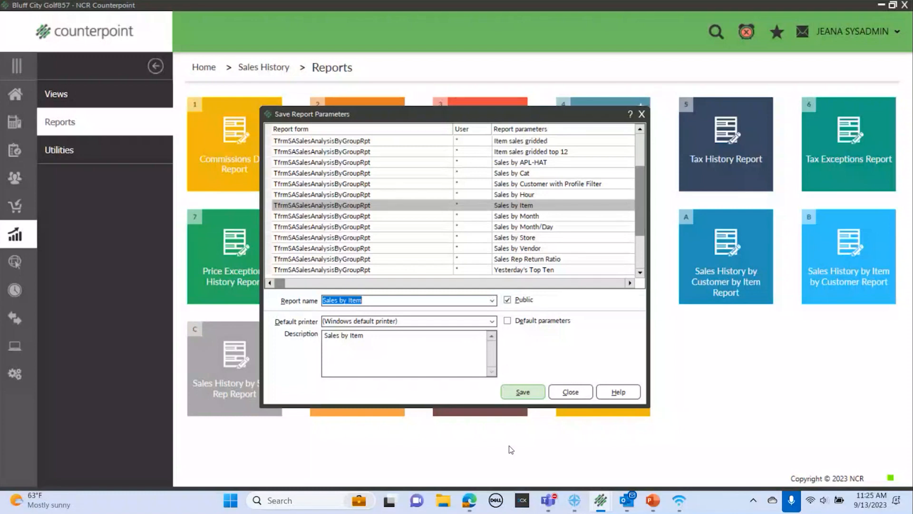
{"action": "type", "text": "Top Ten"}
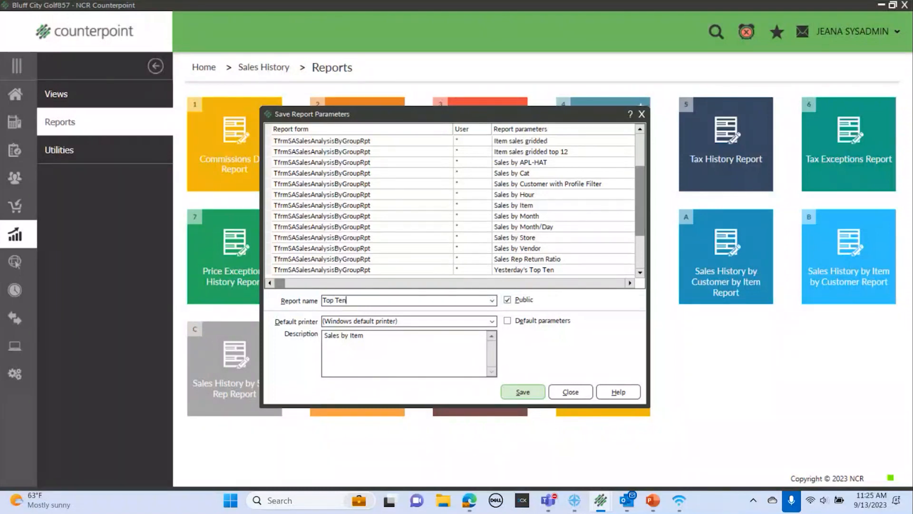
{"action": "type", "text": " Sales by Item"}
Copy the report name "Top Ten Sales by Item" into the description and save the parameter set
{"action": "key", "text": "ctrl+a"}
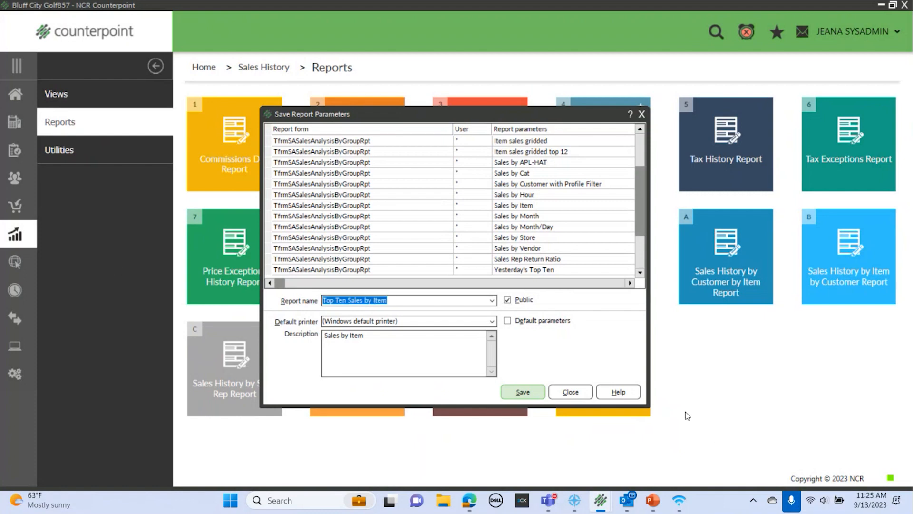
{"action": "key", "text": "ctrl+c"}
{"action": "left_click_drag", "start_coordinate": [386, 336], "coordinate": [26, 326]}
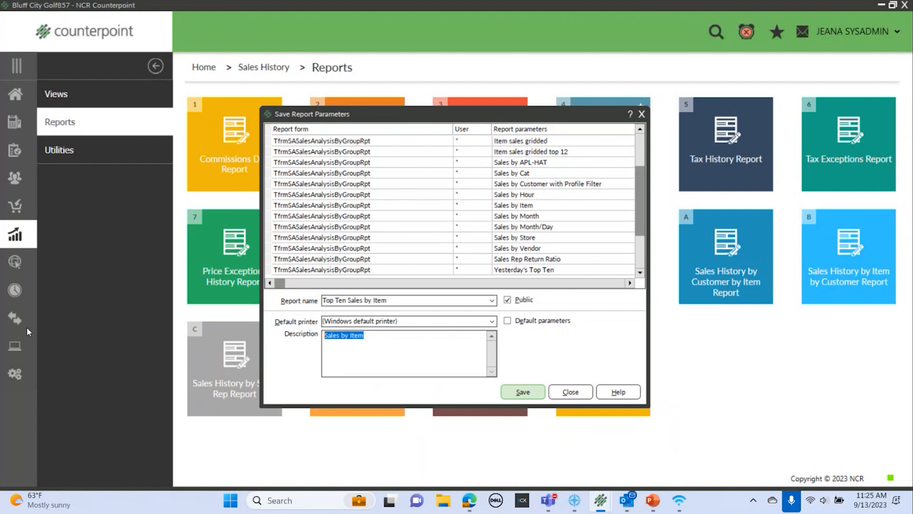
{"action": "key", "text": "ctrl+v"}
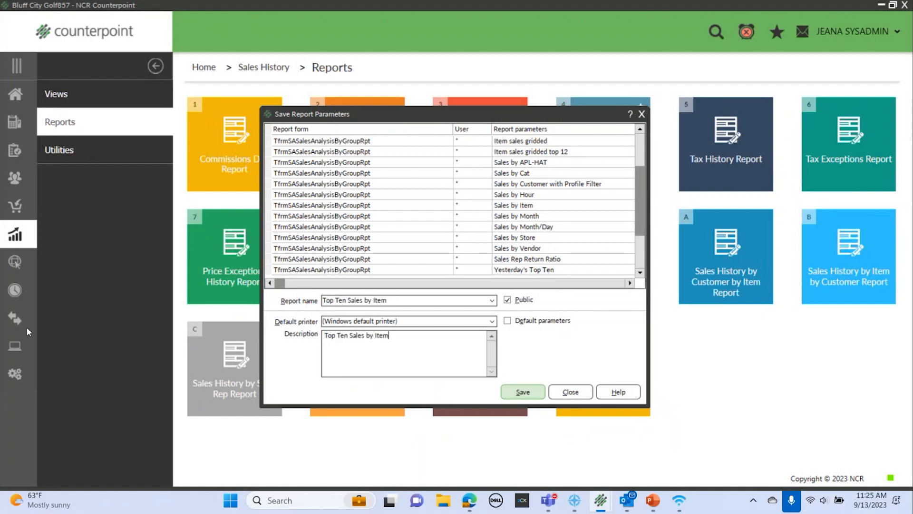
{"action": "left_click", "coordinate": [516, 392]}
{"action": "left_click", "coordinate": [614, 394]}
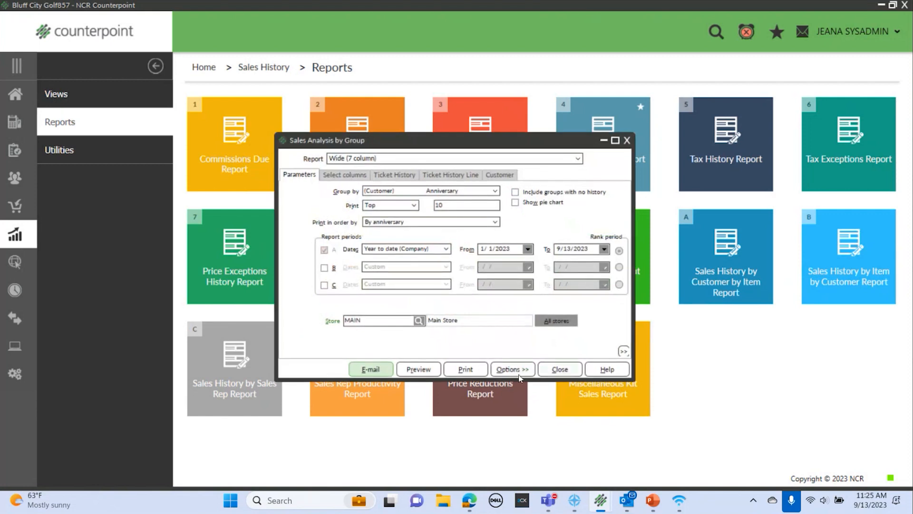
Load the saved "Top Ten Sales by Item" parameters into the Sales Analysis by Group report, preview it, and exit the preview
{"action": "left_click", "coordinate": [518, 374]}
{"action": "left_click", "coordinate": [530, 462]}
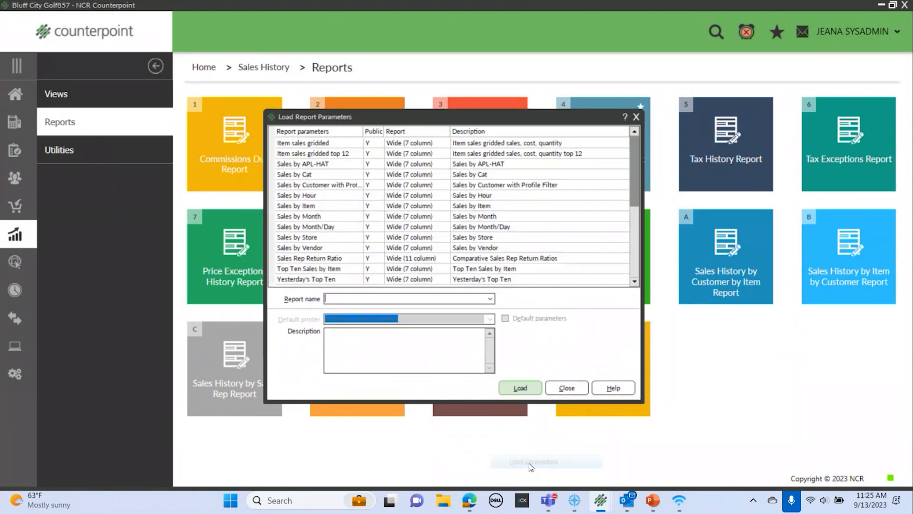
{"action": "left_click", "coordinate": [492, 275]}
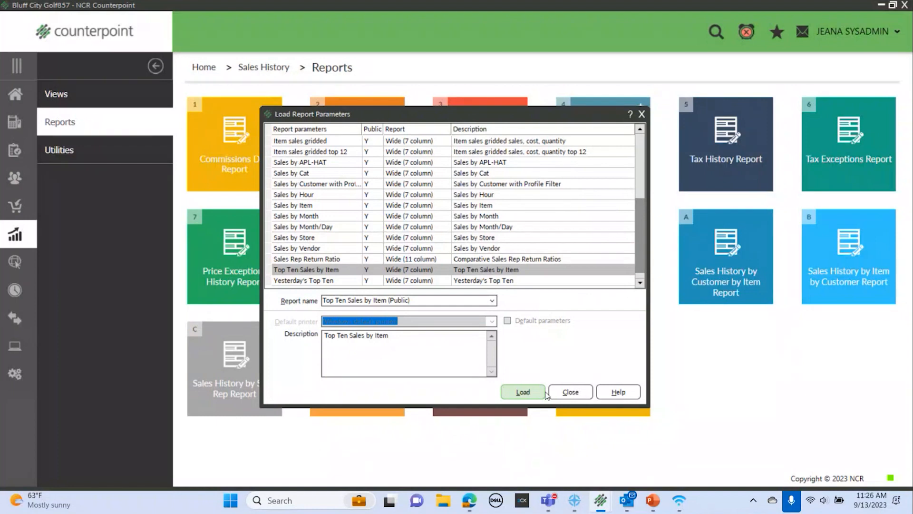
{"action": "left_click", "coordinate": [523, 392]}
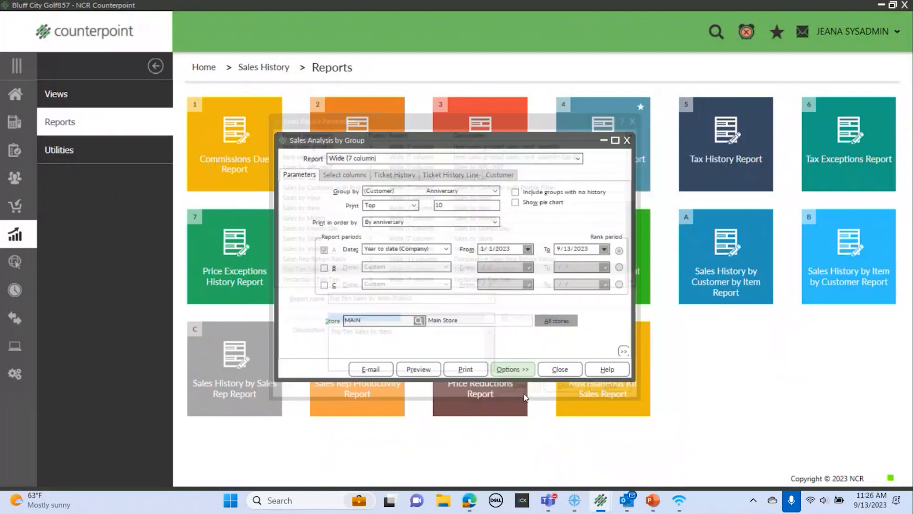
{"action": "left_click", "coordinate": [412, 368]}
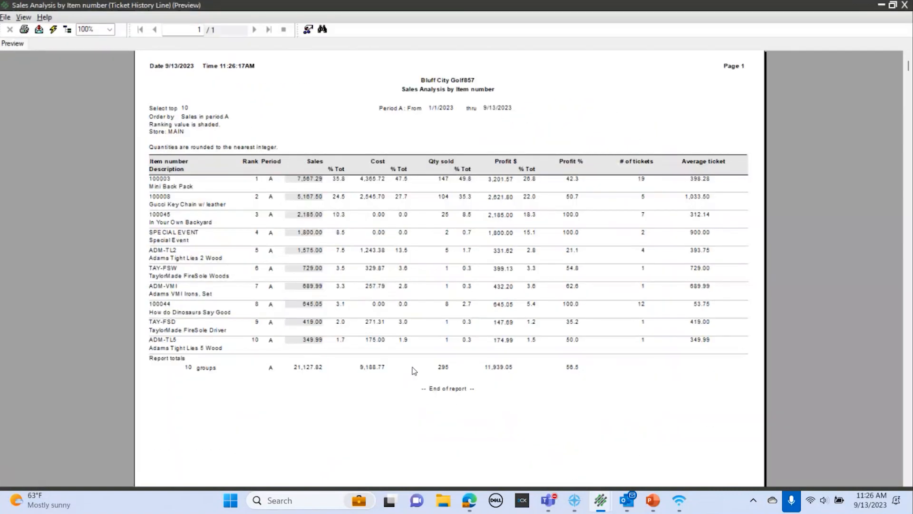
{"action": "left_click", "coordinate": [5, 17]}
{"action": "left_click", "coordinate": [19, 74]}
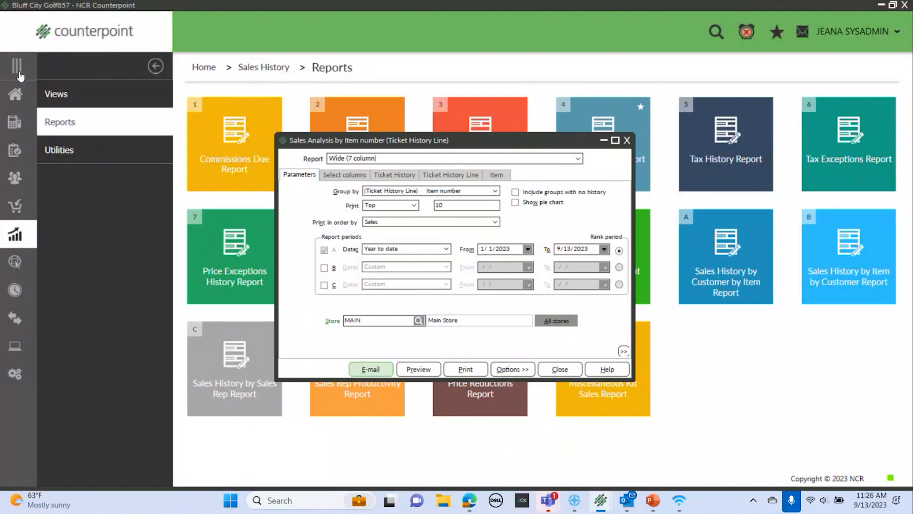
Review the Ticket History fields available for grouping the report, such as hour, month and month/day, keeping the item number grouping
{"action": "left_click", "coordinate": [495, 191]}
{"action": "scroll", "coordinate": [462, 275], "scroll_direction": "down", "scroll_amount": 2}
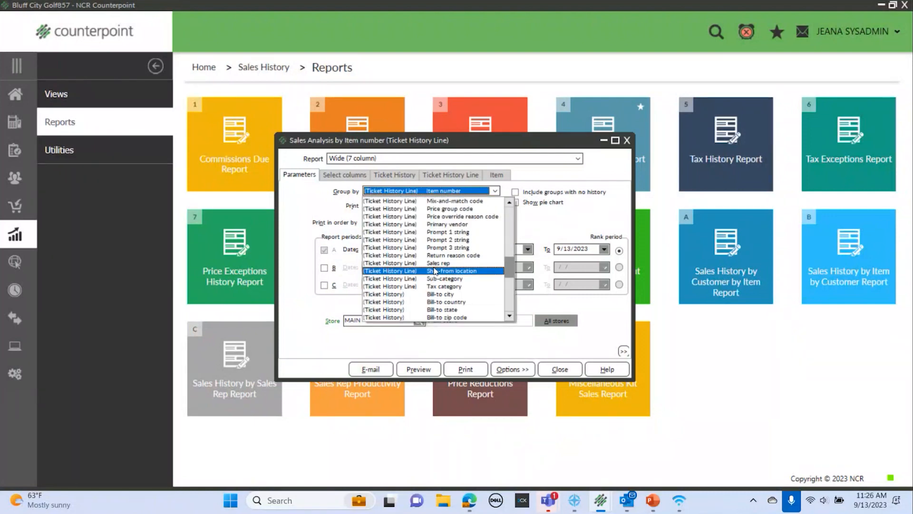
{"action": "scroll", "coordinate": [431, 247], "scroll_direction": "down", "scroll_amount": 3}
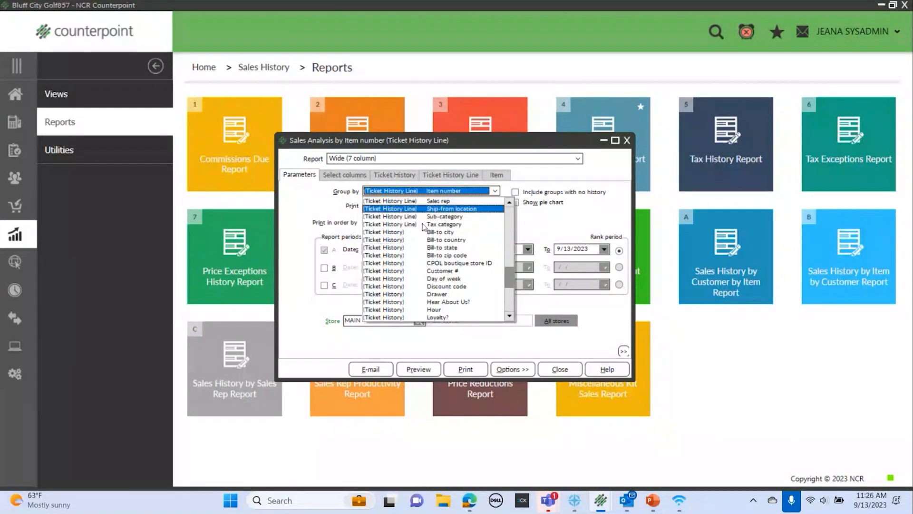
{"action": "scroll", "coordinate": [423, 229], "scroll_direction": "down", "scroll_amount": 1}
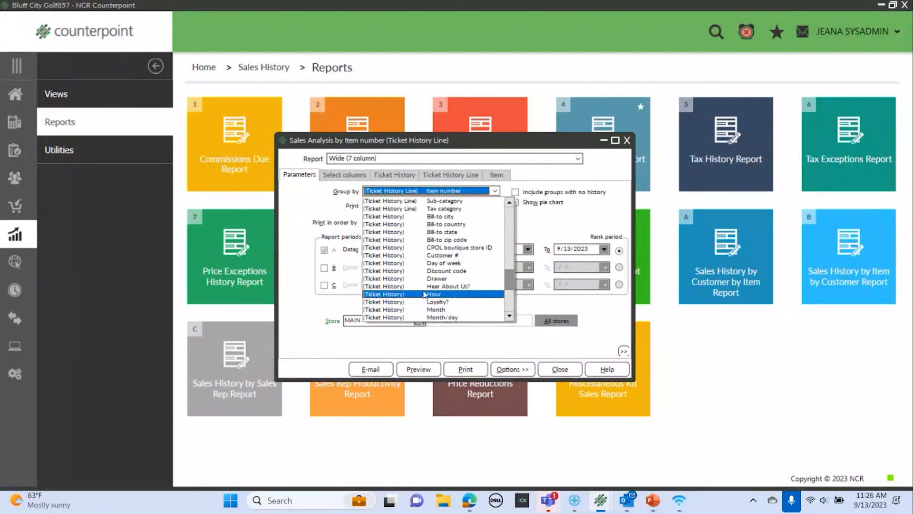
{"action": "scroll", "coordinate": [418, 294], "scroll_direction": "down", "scroll_amount": 1}
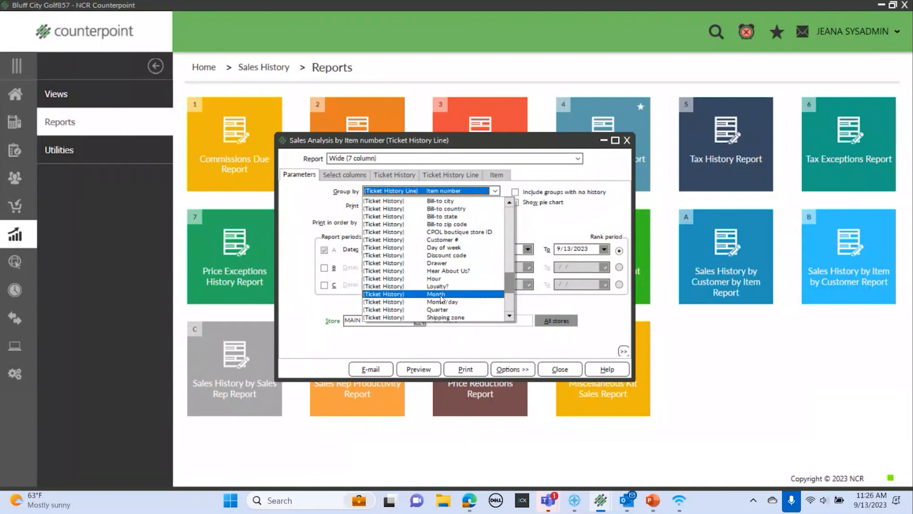
{"action": "scroll", "coordinate": [441, 298], "scroll_direction": "down", "scroll_amount": 1}
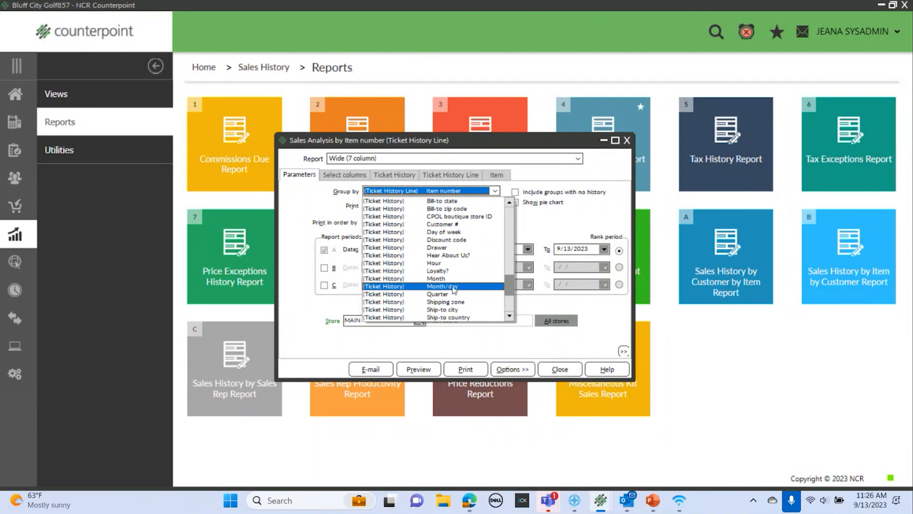
{"action": "left_click", "coordinate": [521, 332]}
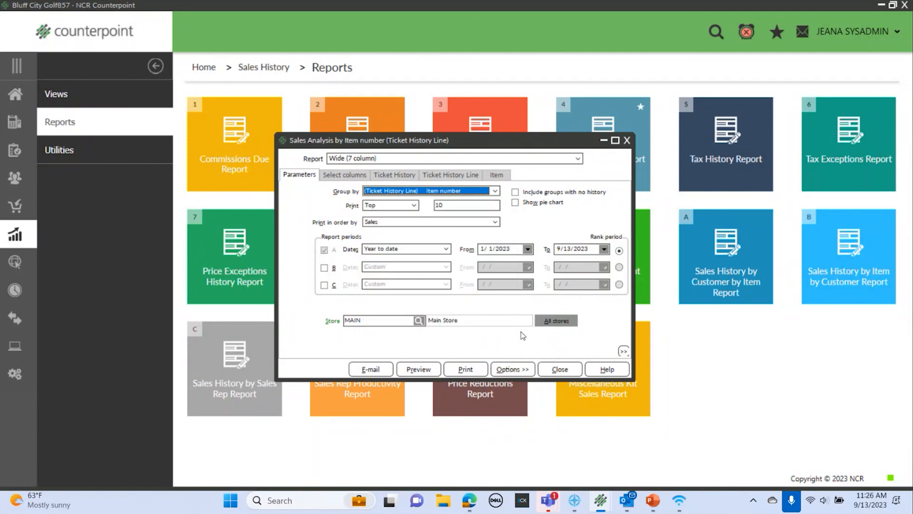
Load the saved "Sales by Hour" parameters into the Sales Analysis report
{"action": "left_click", "coordinate": [516, 369]}
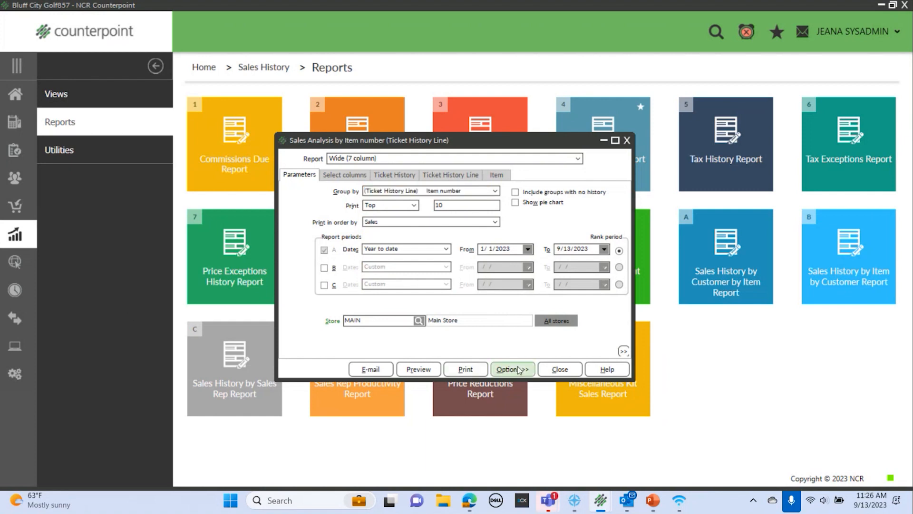
{"action": "left_click", "coordinate": [510, 460]}
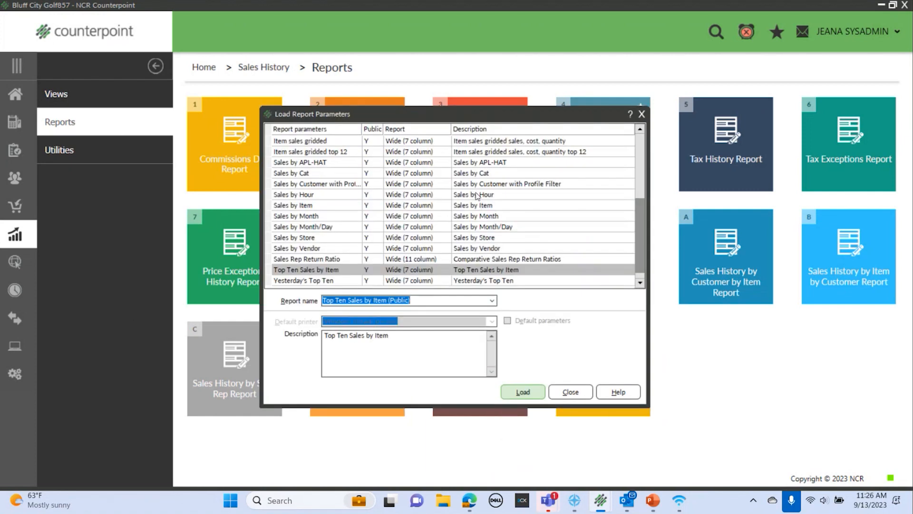
{"action": "left_click", "coordinate": [477, 195]}
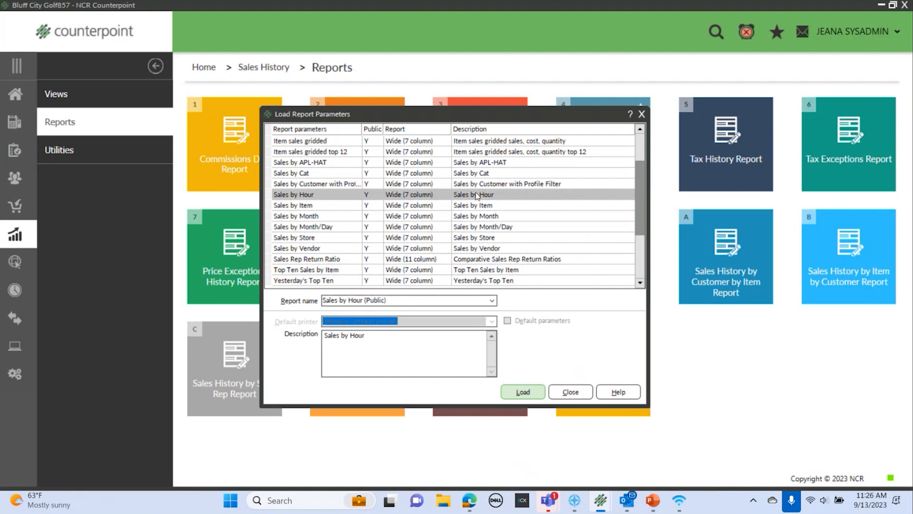
{"action": "left_click", "coordinate": [523, 392]}
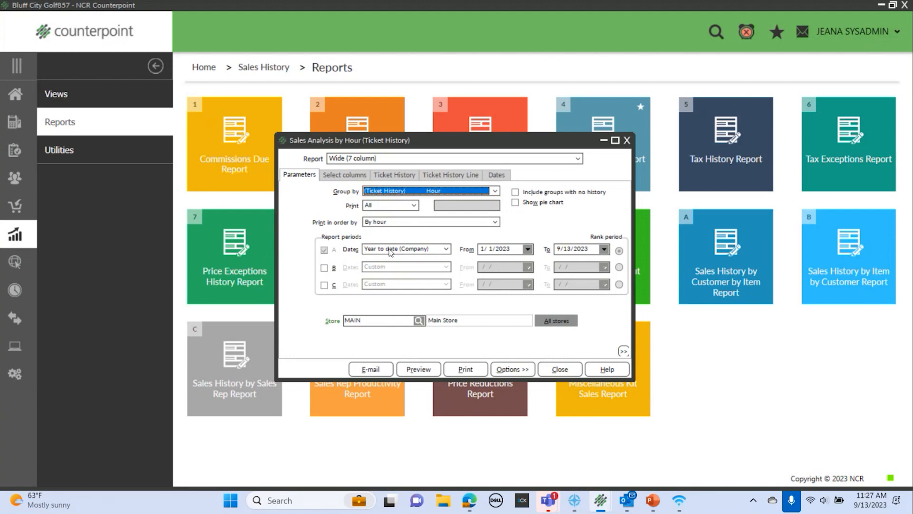
Set report period A from 12/1/2022 to 12/31/2022, preview the hourly sales report, and exit the preview
{"action": "left_click", "coordinate": [508, 247]}
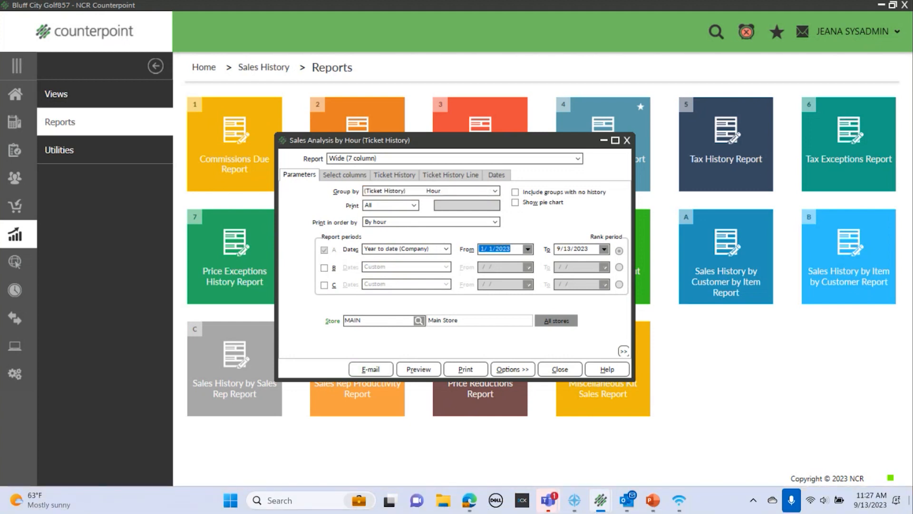
{"action": "type", "text": "12/01/"}
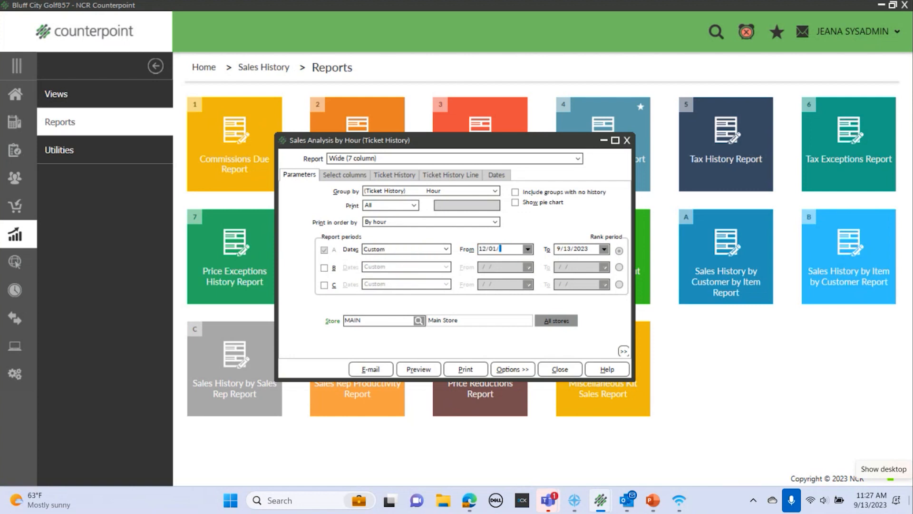
{"action": "type", "text": "2022"}
{"action": "key", "text": "Tab"}
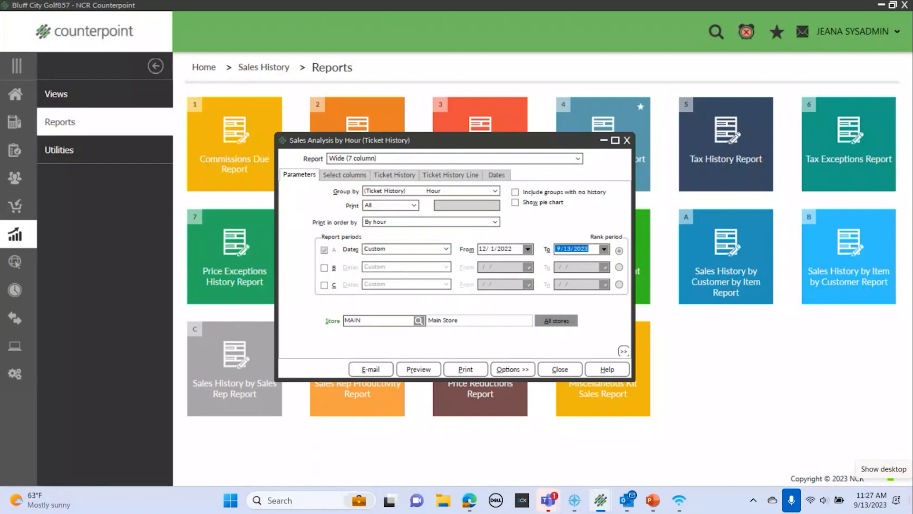
{"action": "type", "text": "12/31/2022"}
{"action": "left_click", "coordinate": [418, 369]}
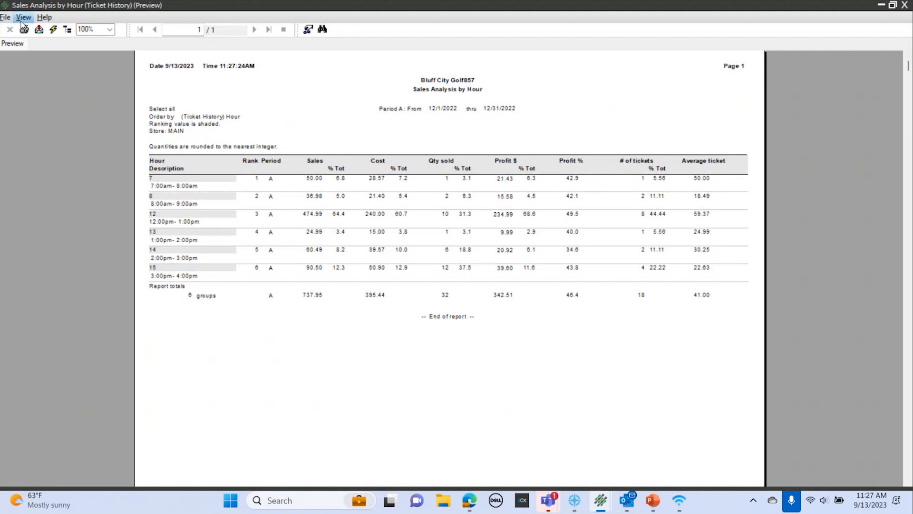
{"action": "left_click", "coordinate": [4, 19]}
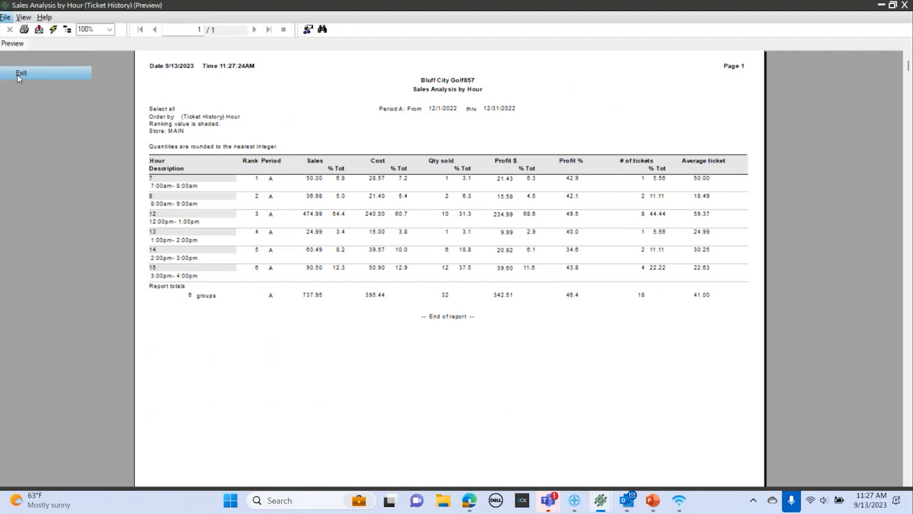
{"action": "left_click", "coordinate": [19, 74]}
Load the saved "Sales by Month/Day" parameters into the Sales Analysis report
{"action": "left_click", "coordinate": [513, 370]}
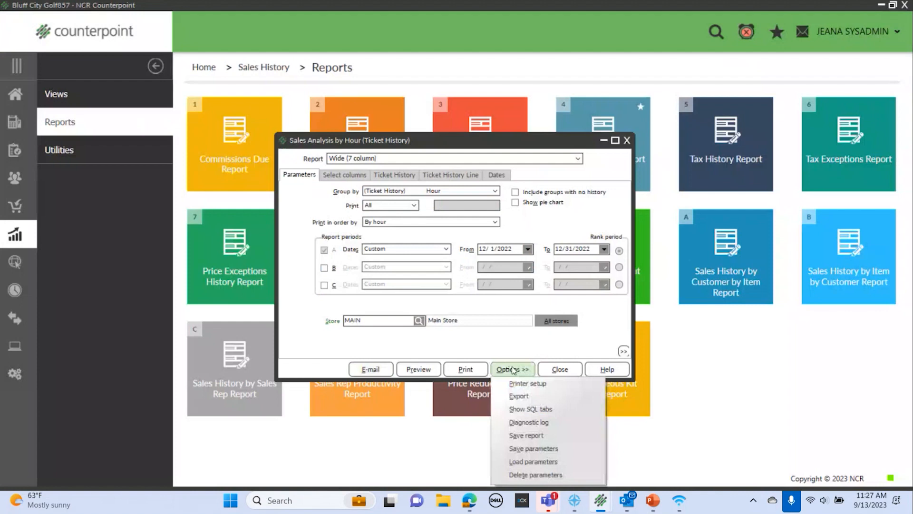
{"action": "left_click", "coordinate": [522, 460]}
{"action": "left_click", "coordinate": [483, 226]}
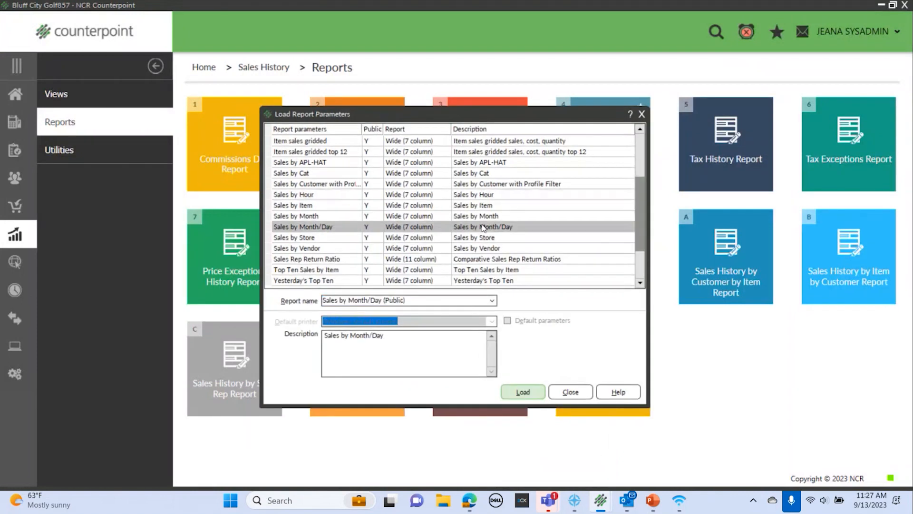
{"action": "left_click", "coordinate": [522, 388]}
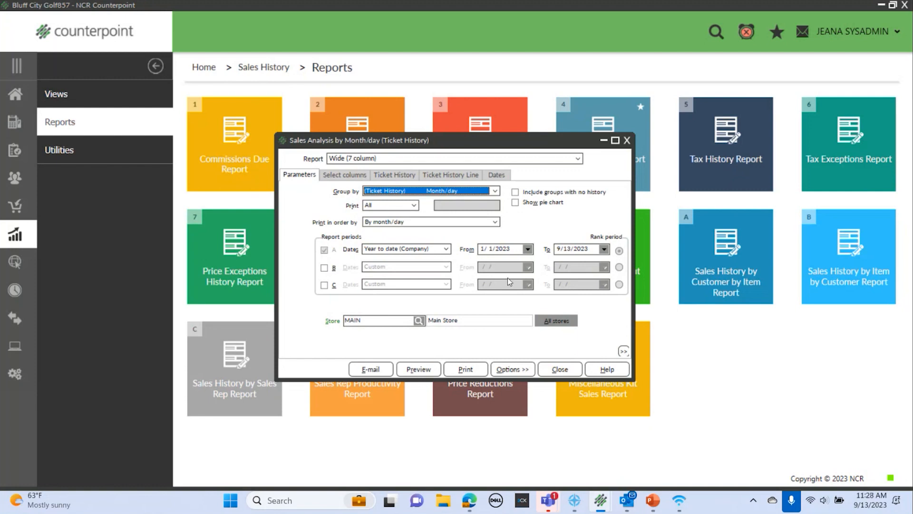
Set the start date of period A to 9/1/2023, preview the month/day report, and exit the preview
{"action": "left_click_drag", "start_coordinate": [500, 249], "coordinate": [510, 250]}
{"action": "key", "text": "m"}
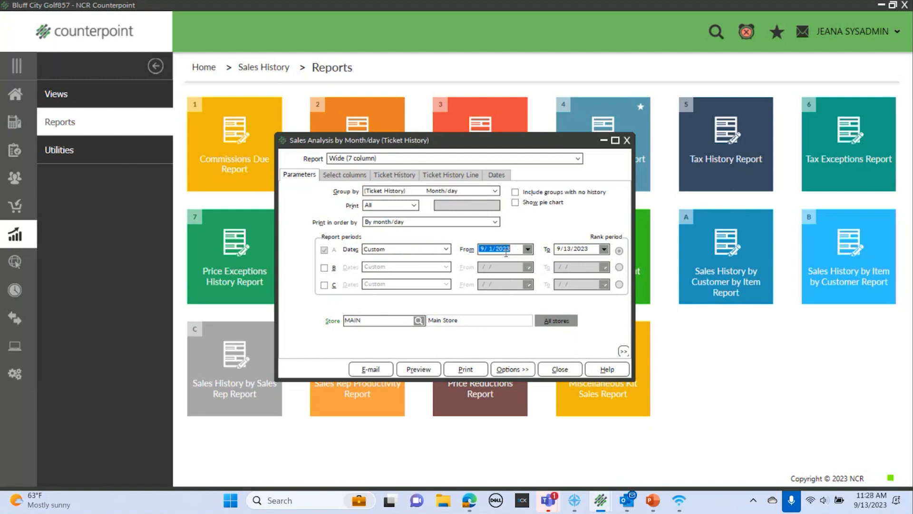
{"action": "left_click", "coordinate": [411, 369]}
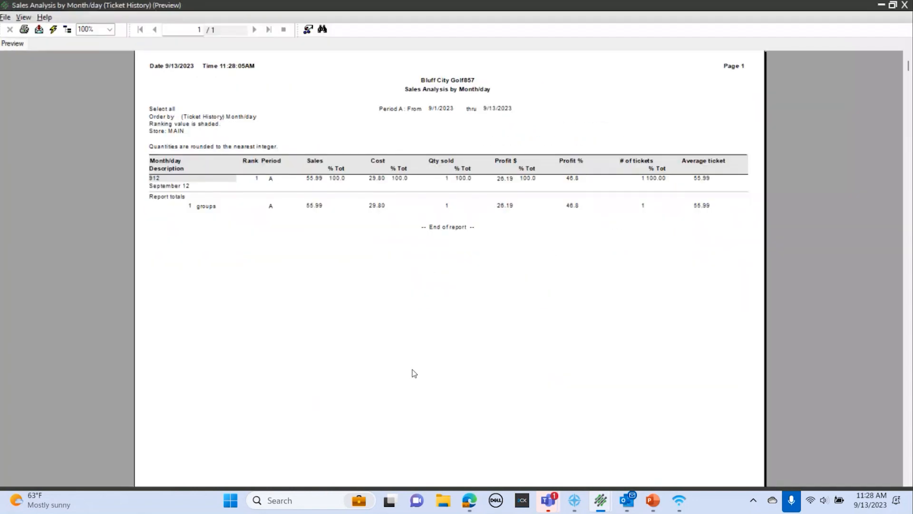
{"action": "left_click", "coordinate": [5, 18]}
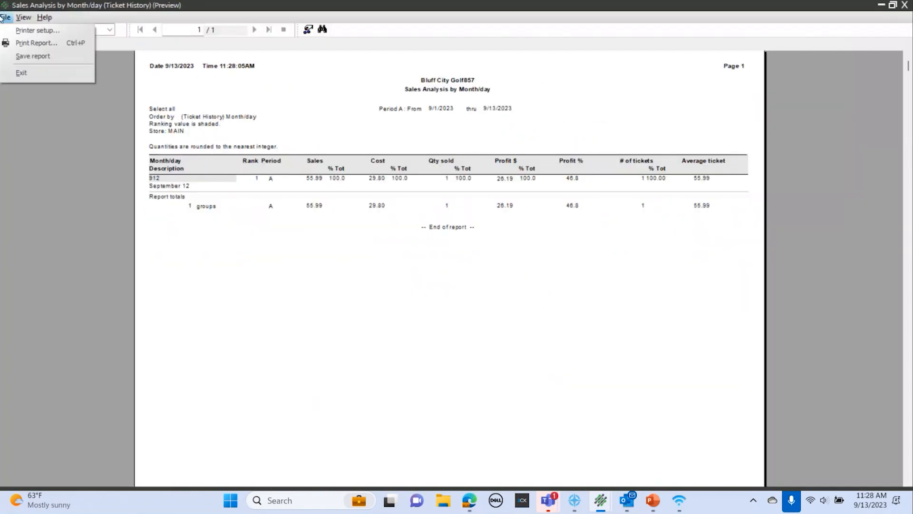
{"action": "left_click", "coordinate": [34, 72]}
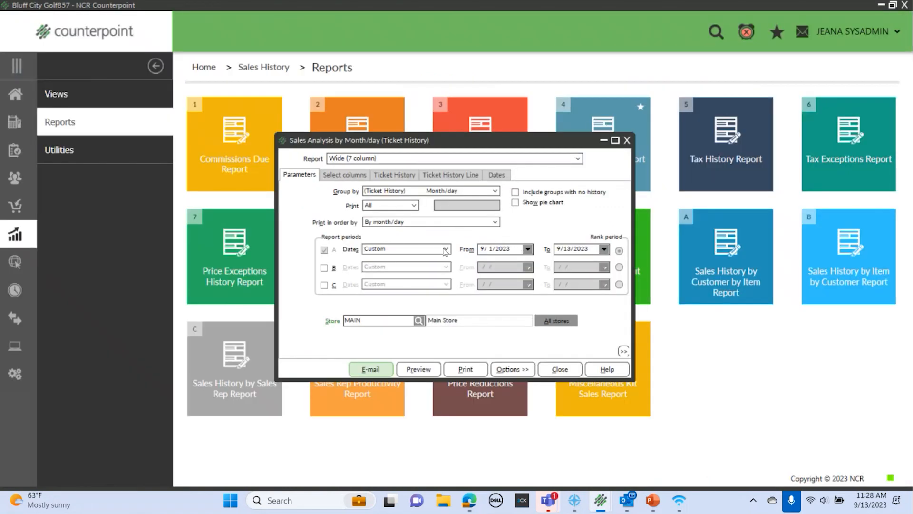
{"action": "left_click", "coordinate": [445, 249]}
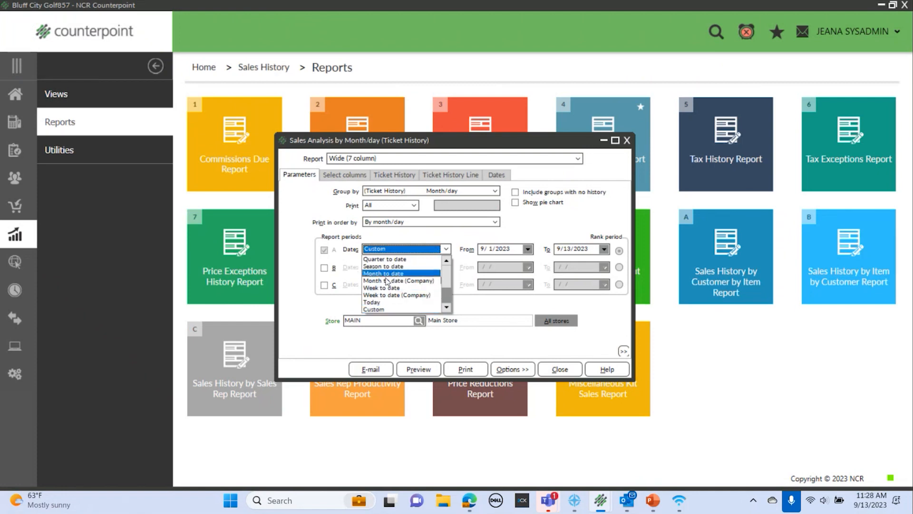
{"action": "scroll", "coordinate": [387, 281], "scroll_direction": "down", "scroll_amount": 3}
{"action": "left_click", "coordinate": [392, 262]}
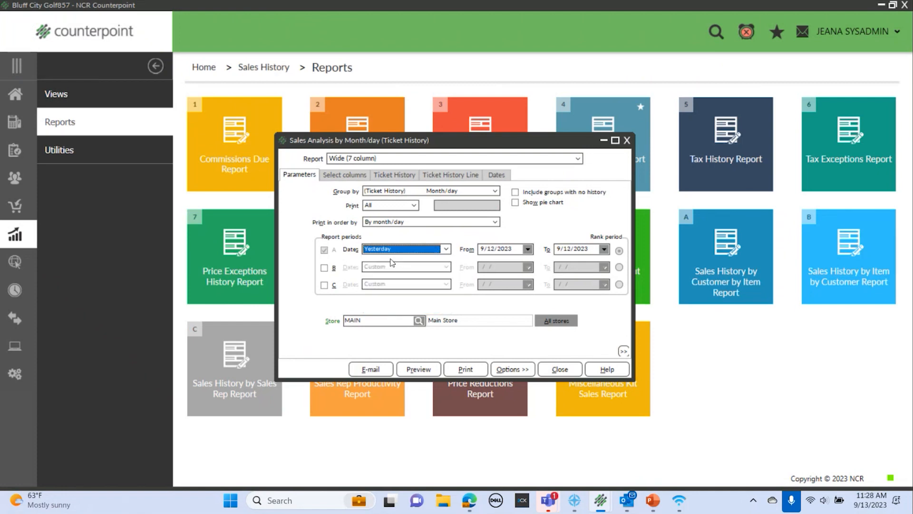
Set period A to the year-to-date range 1/1/2023 to 9/13/2023, preview the month/day report, then exit the preview and close the report
{"action": "left_click", "coordinate": [446, 248]}
{"action": "left_click", "coordinate": [386, 266]}
{"action": "left_click", "coordinate": [409, 371]}
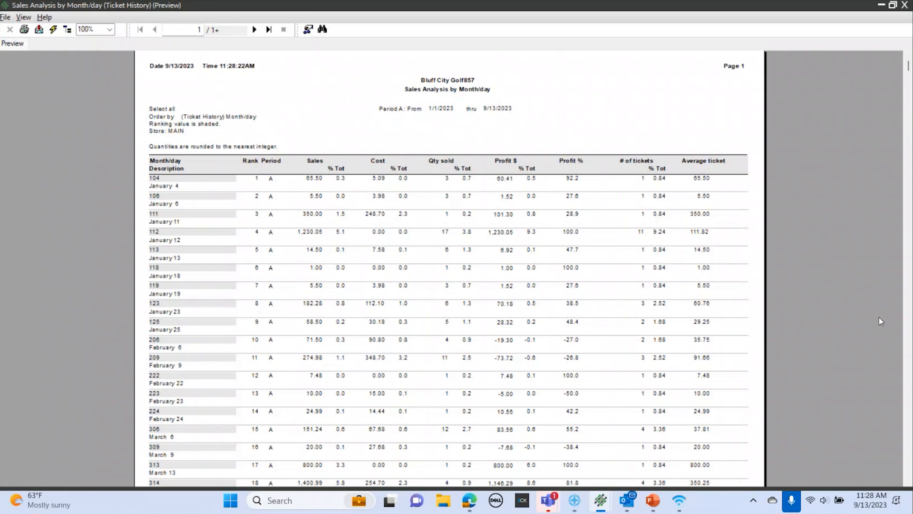
{"action": "left_click", "coordinate": [4, 19]}
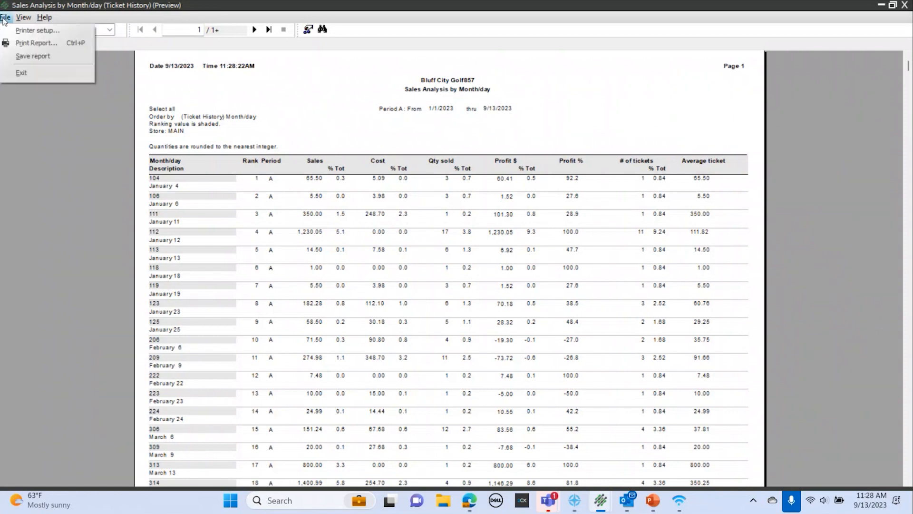
{"action": "left_click", "coordinate": [16, 71]}
{"action": "key", "text": "Escape"}
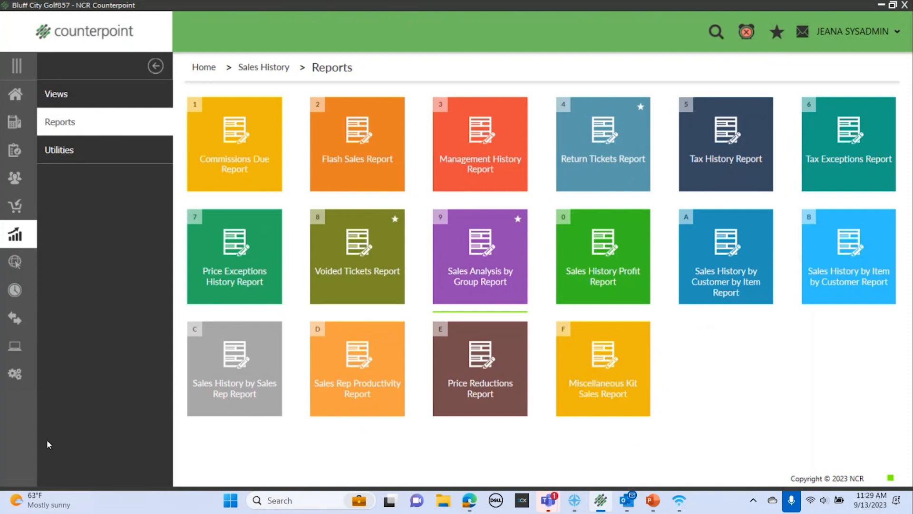
Open the Merchandise Analysis Report from the Inventory reports
{"action": "left_click", "coordinate": [15, 93]}
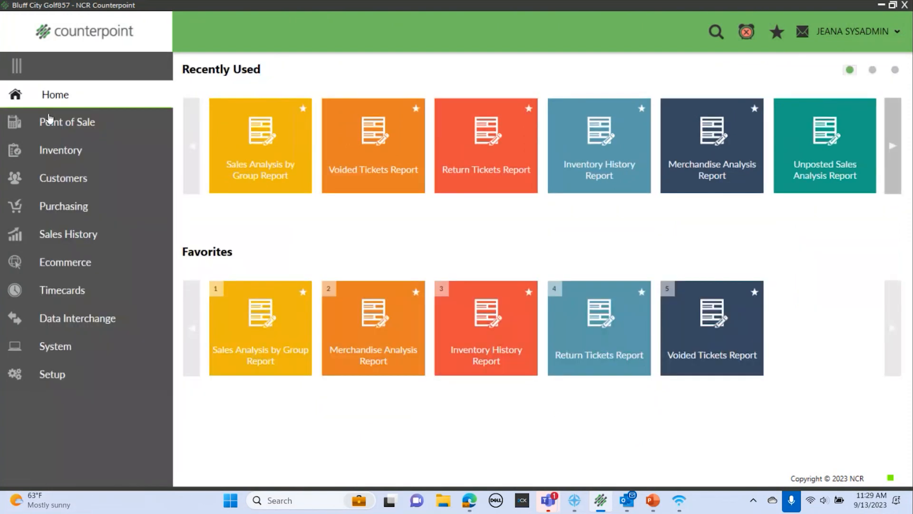
{"action": "left_click", "coordinate": [63, 153]}
{"action": "left_click", "coordinate": [67, 294]}
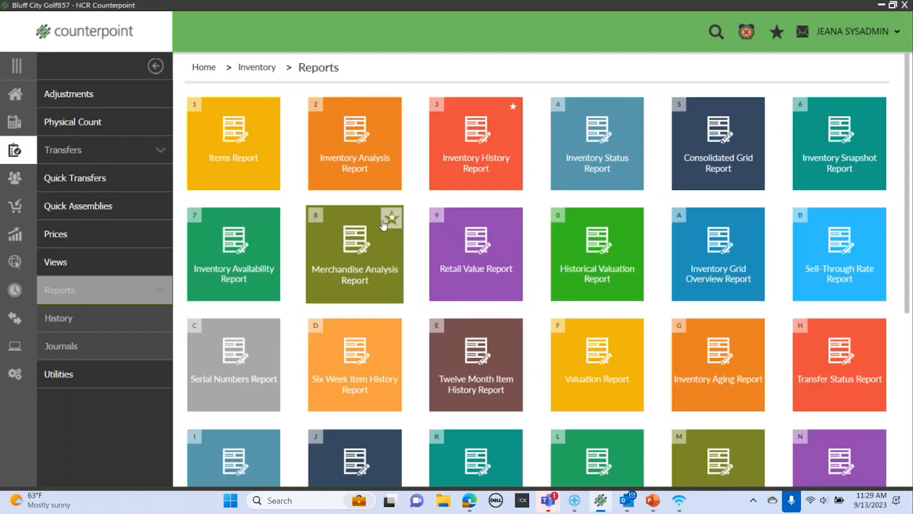
{"action": "left_click", "coordinate": [390, 219]}
{"action": "left_click", "coordinate": [355, 245]}
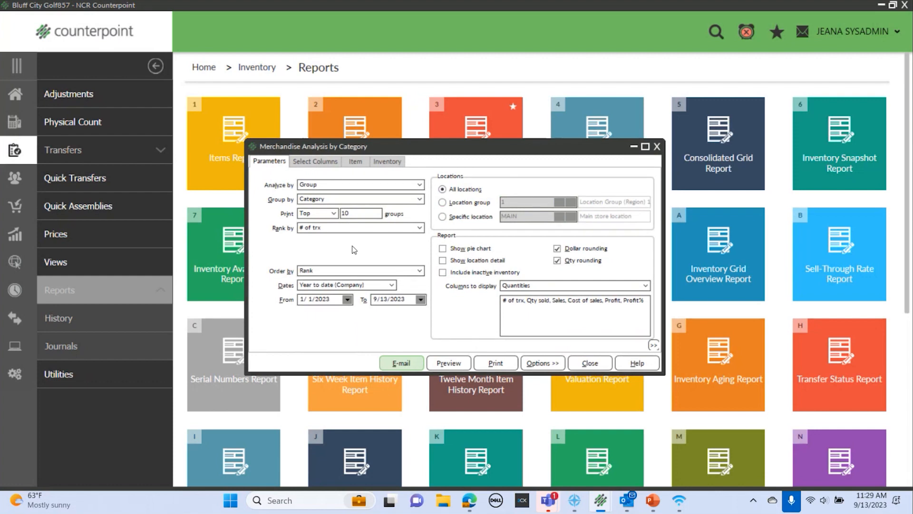
Set the merchandise analysis to analyze by Item, print all items, and group them by Category
{"action": "left_click", "coordinate": [420, 185]}
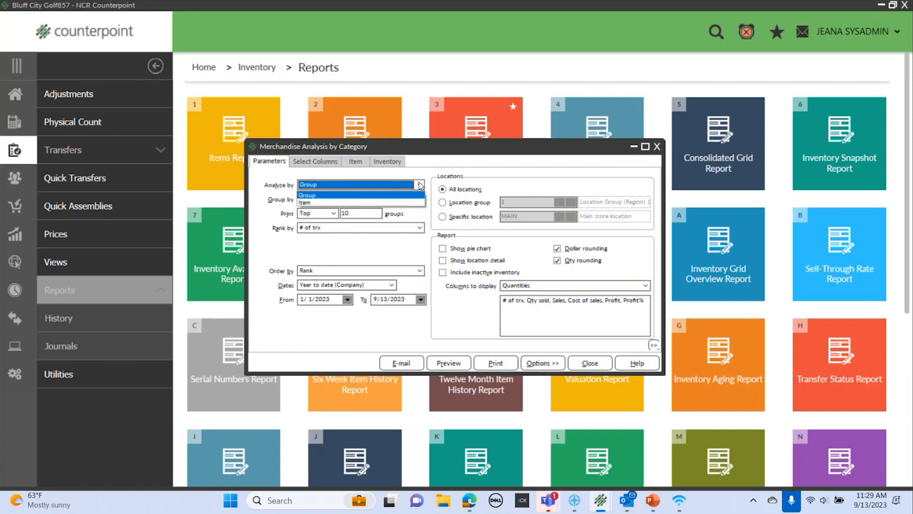
{"action": "left_click", "coordinate": [304, 202]}
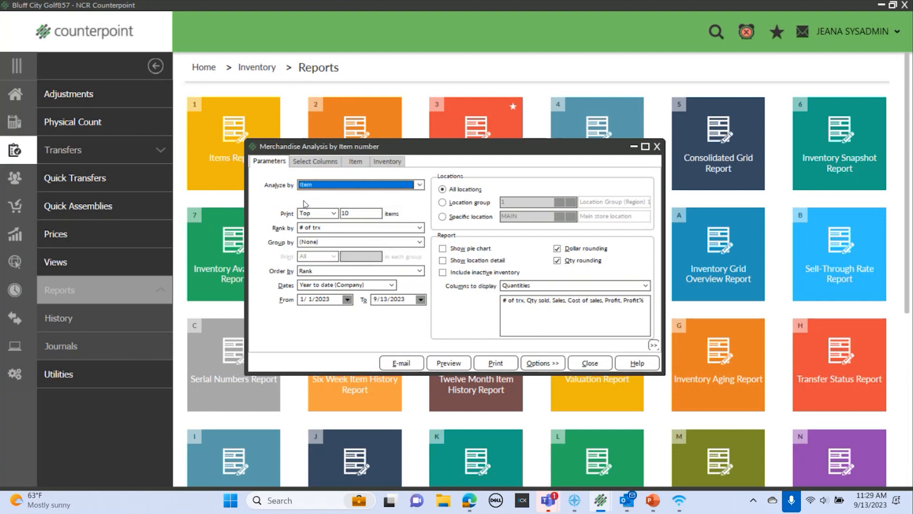
{"action": "left_click", "coordinate": [334, 213]}
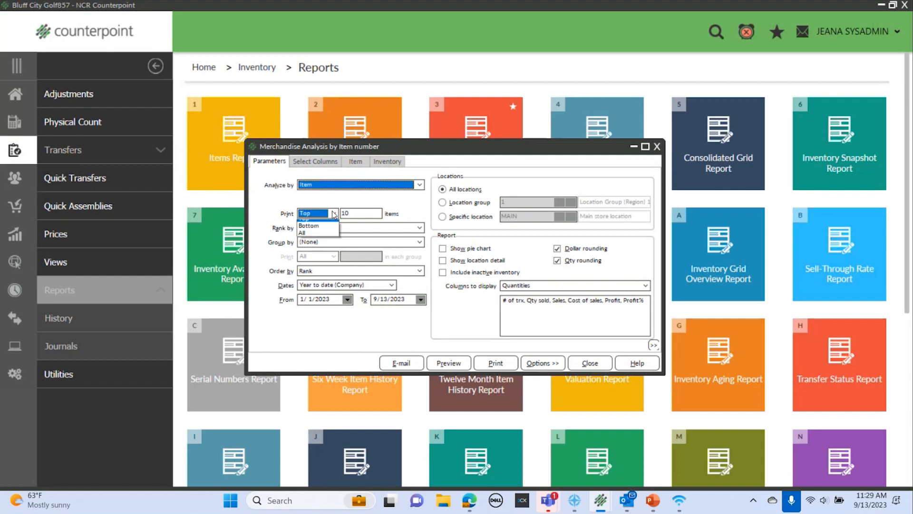
{"action": "left_click", "coordinate": [308, 233]}
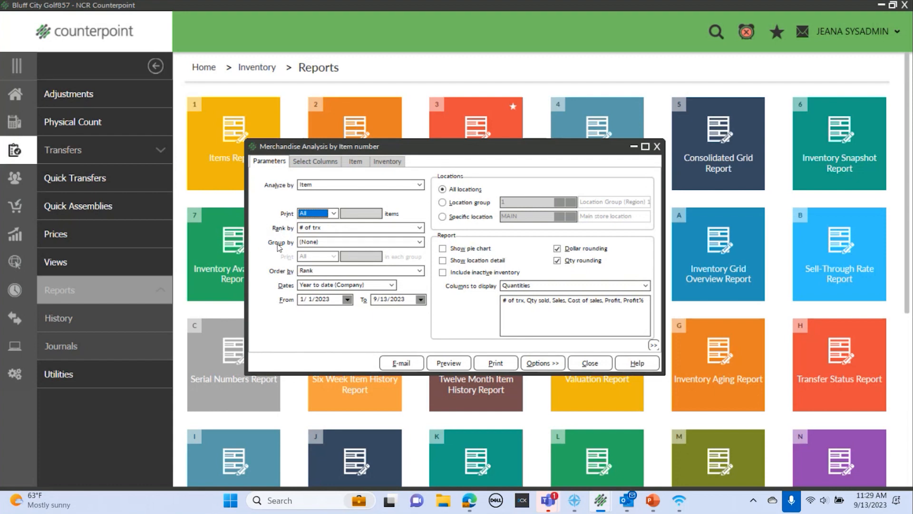
{"action": "left_click", "coordinate": [317, 244]}
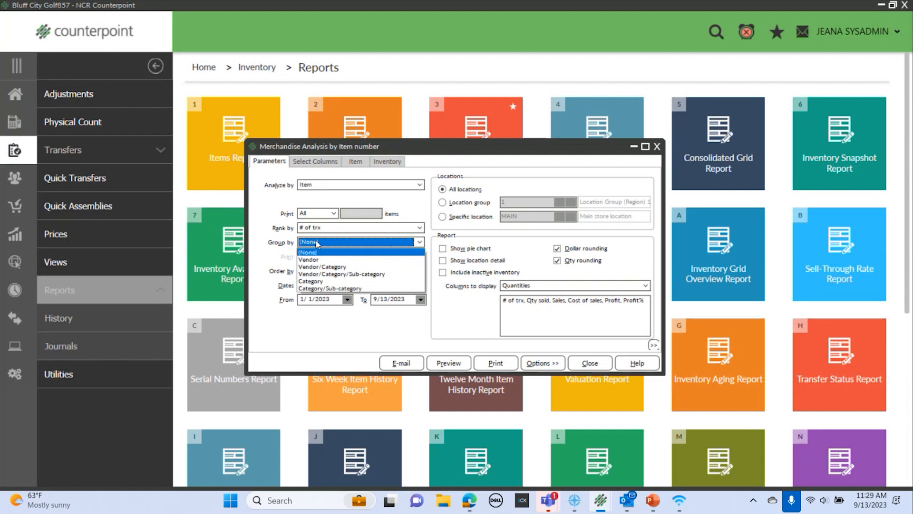
{"action": "left_click", "coordinate": [328, 282]}
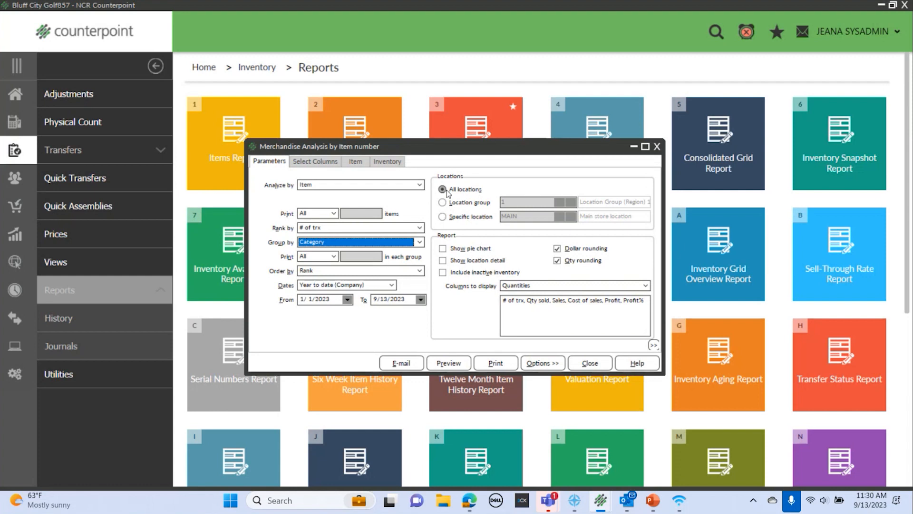
Show location detail, try the location group and specific location choices, return to all locations, and turn off dollar rounding
{"action": "left_click", "coordinate": [442, 261]}
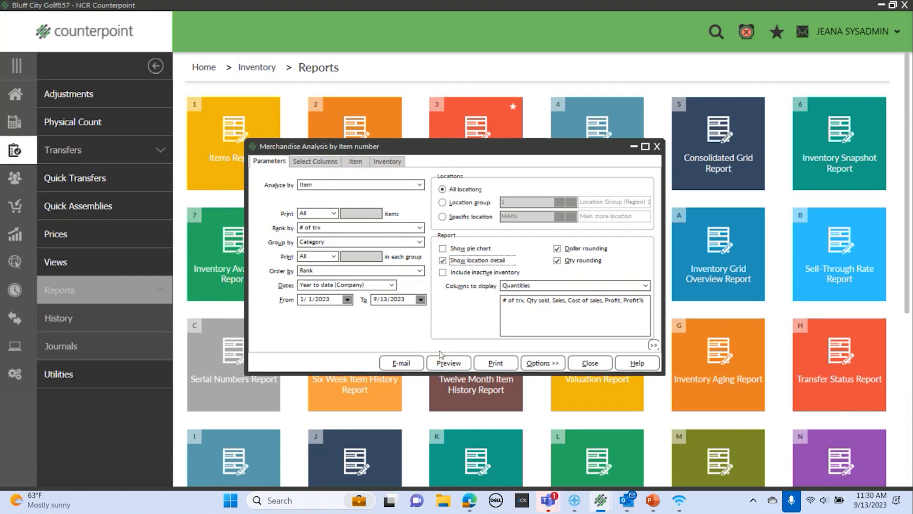
{"action": "left_click", "coordinate": [443, 202]}
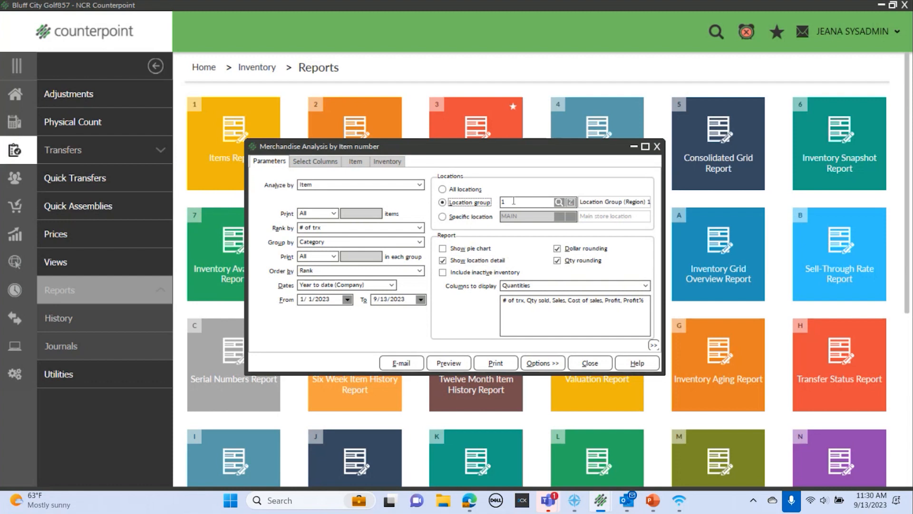
{"action": "left_click", "coordinate": [469, 218]}
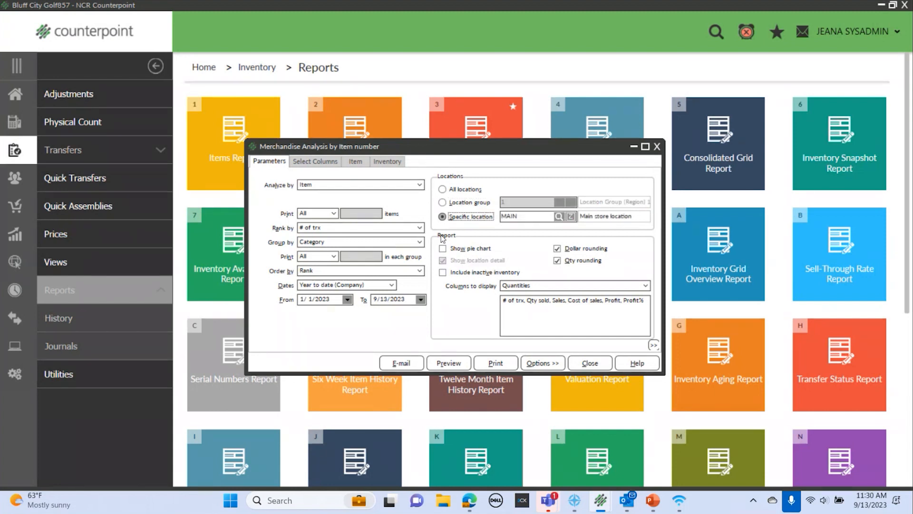
{"action": "left_click", "coordinate": [443, 189]}
{"action": "left_click", "coordinate": [557, 248]}
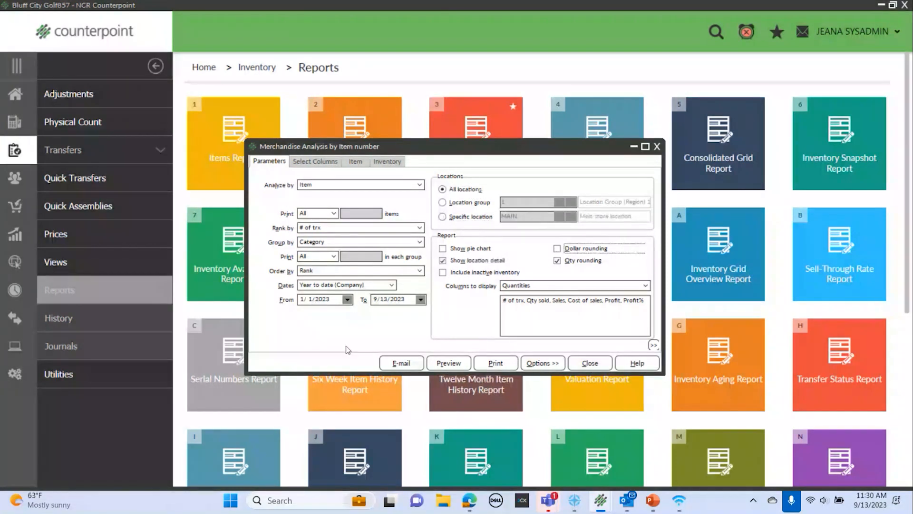
Show all available columns for the merchandise analysis and look through the expanded column list
{"action": "left_click", "coordinate": [313, 162]}
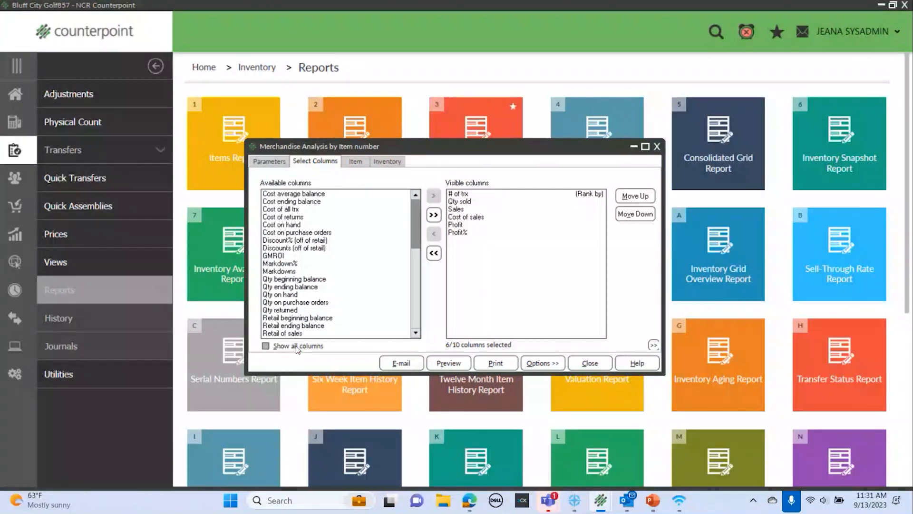
{"action": "left_click", "coordinate": [265, 346]}
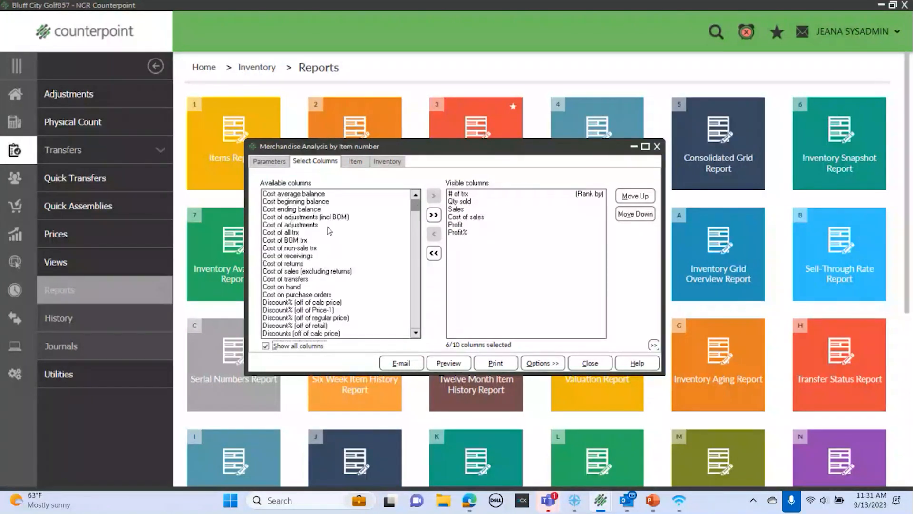
{"action": "scroll", "coordinate": [332, 229], "scroll_direction": "down", "scroll_amount": 12}
{"action": "scroll", "coordinate": [334, 230], "scroll_direction": "down", "scroll_amount": 10}
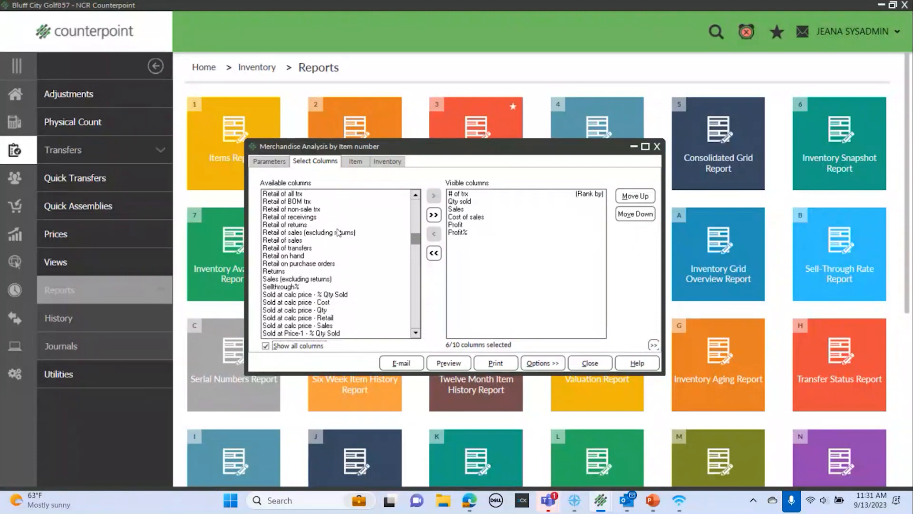
{"action": "scroll", "coordinate": [336, 232], "scroll_direction": "up", "scroll_amount": 20}
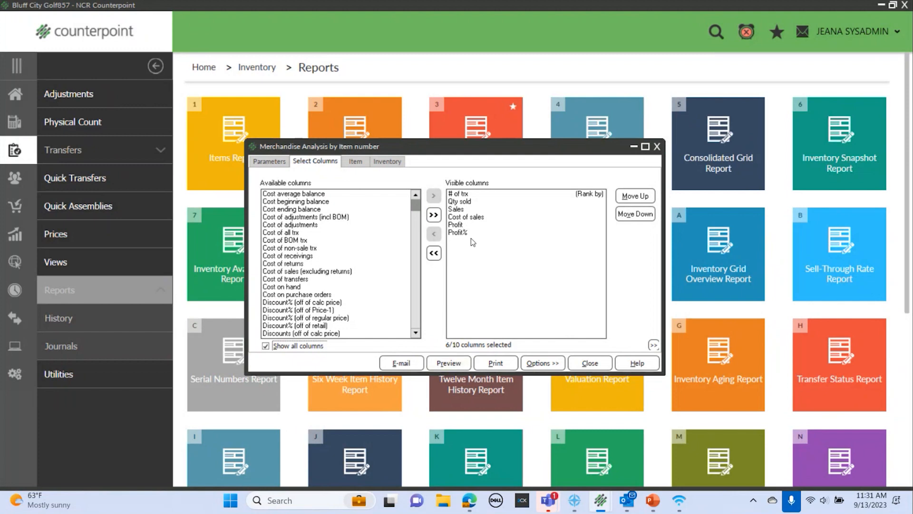
Remove Profit% from the visible columns, then try adding Cost on hand and take it out again
{"action": "left_click", "coordinate": [459, 233]}
{"action": "left_click", "coordinate": [434, 233]}
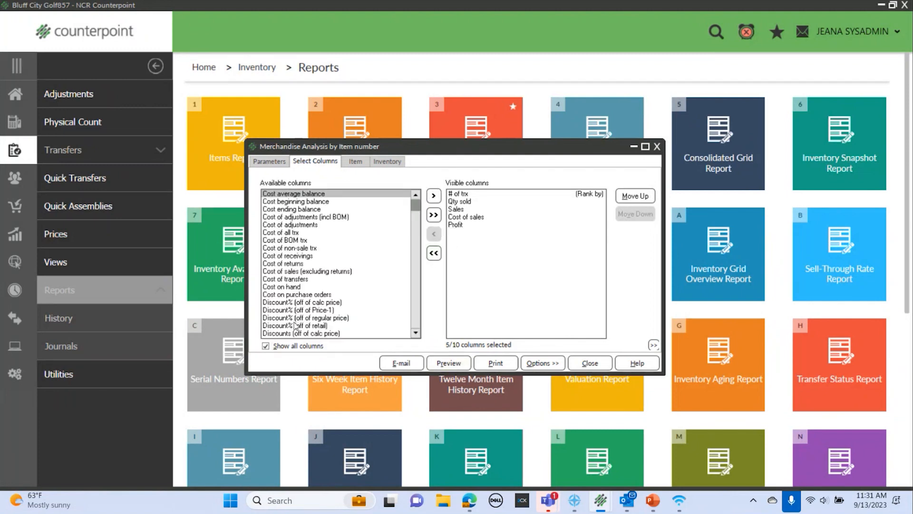
{"action": "double_click", "coordinate": [285, 287]}
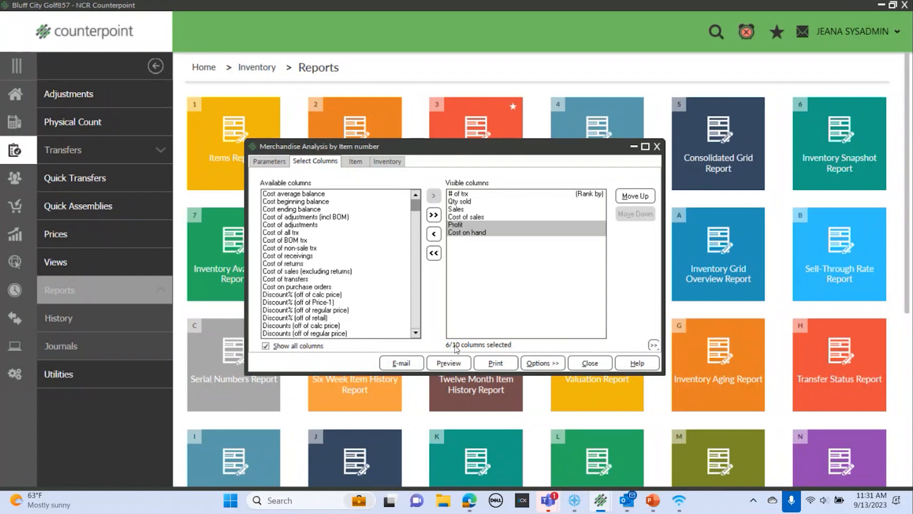
{"action": "double_click", "coordinate": [455, 231]}
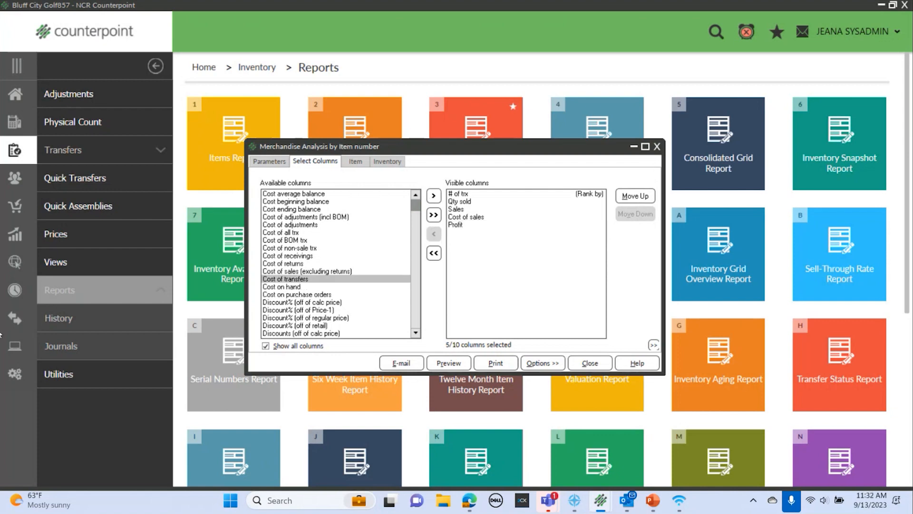
Preview the merchandise analysis and examine the per-location rows of the items on the first page
{"action": "left_click", "coordinate": [447, 362]}
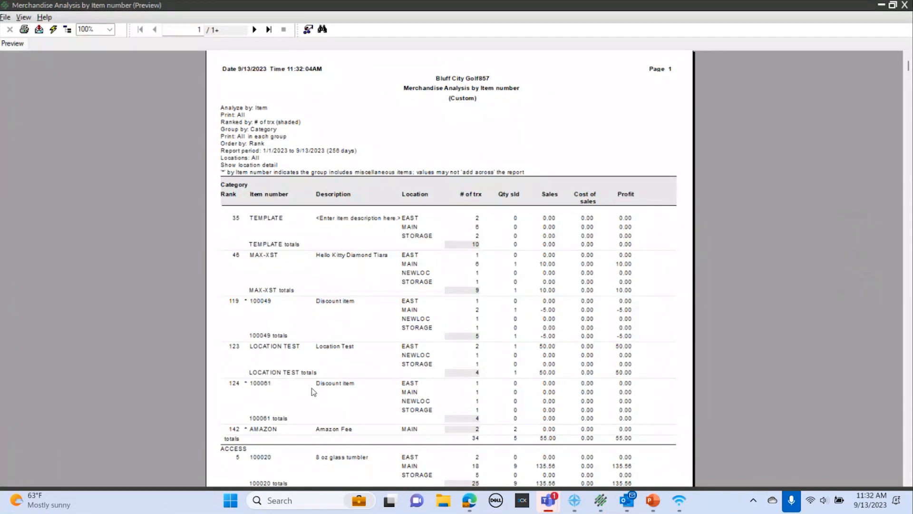
{"action": "scroll", "coordinate": [312, 387], "scroll_direction": "down", "scroll_amount": 5}
{"action": "left_click", "coordinate": [346, 343]}
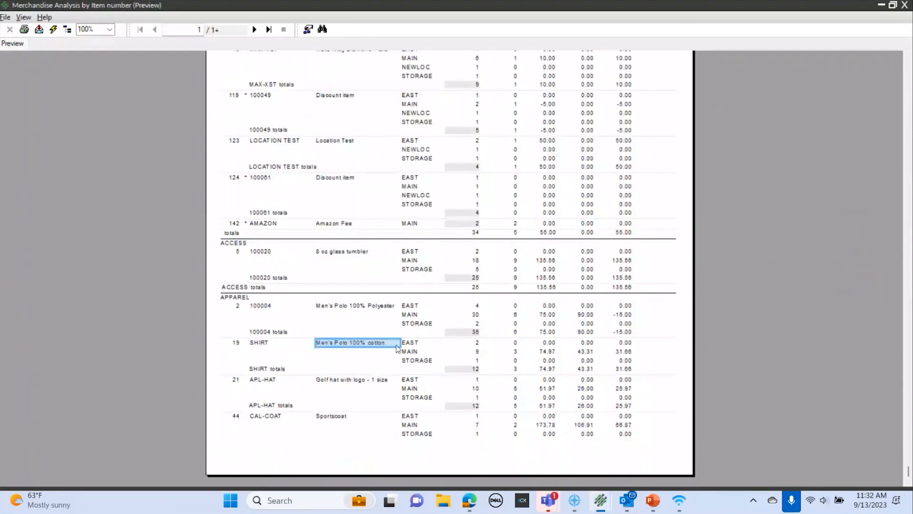
{"action": "left_click", "coordinate": [412, 346]}
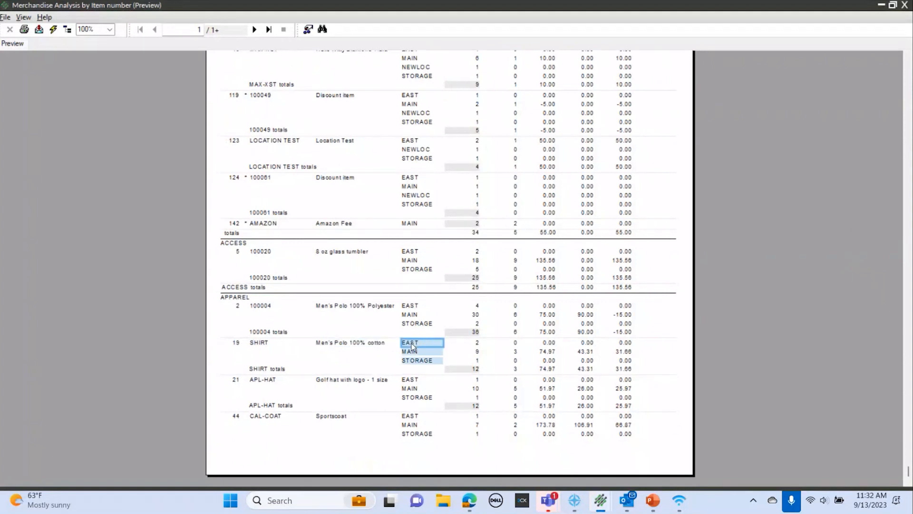
{"action": "scroll", "coordinate": [411, 347], "scroll_direction": "up", "scroll_amount": 5}
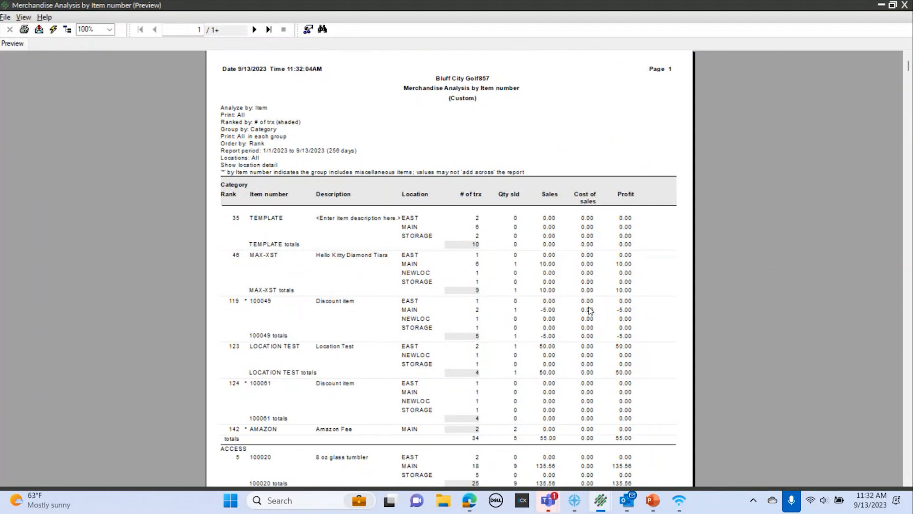
{"action": "left_click", "coordinate": [407, 256]}
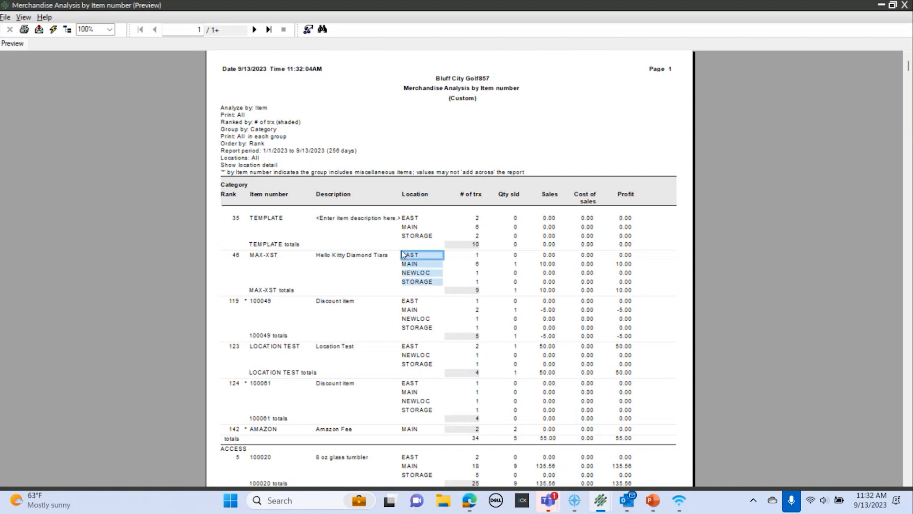
{"action": "left_click", "coordinate": [407, 264]}
{"action": "left_click", "coordinate": [400, 271]}
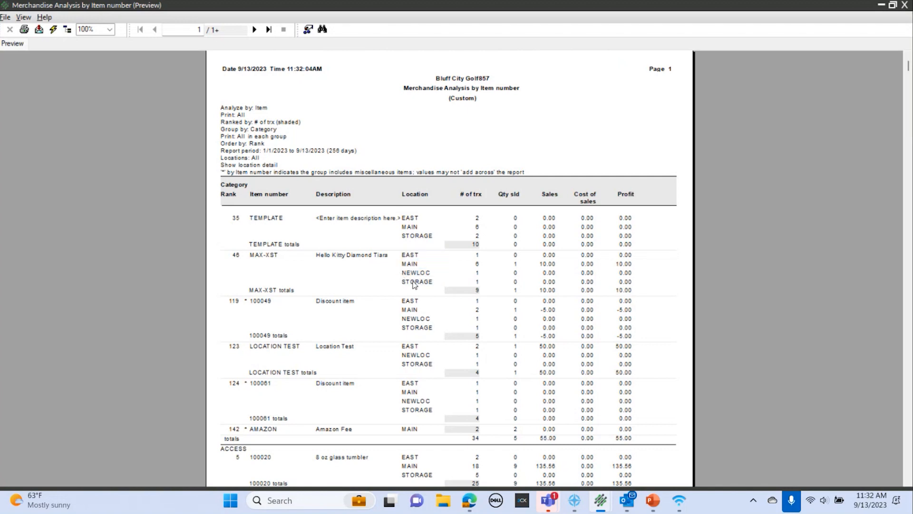
{"action": "left_click", "coordinate": [413, 282]}
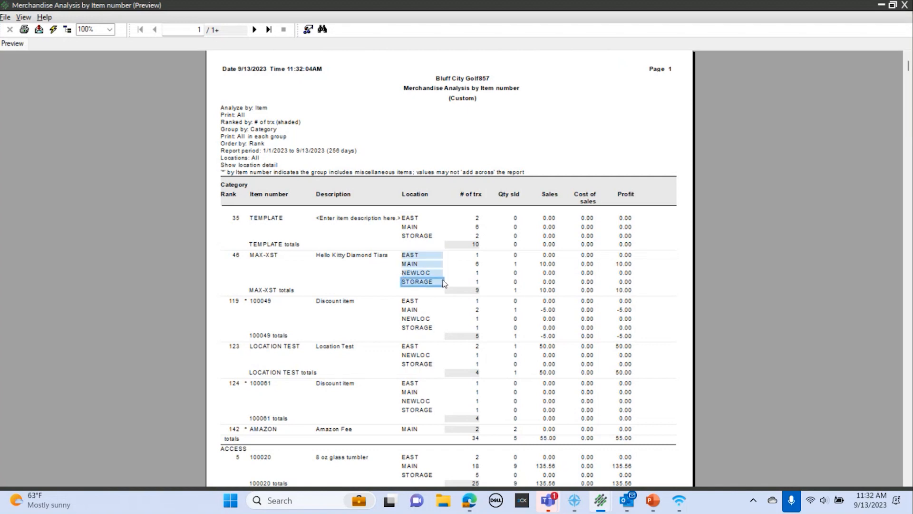
Page ahead in the preview, search it for "mini back pack", and exit the preview after checking the item
{"action": "left_click", "coordinate": [255, 31]}
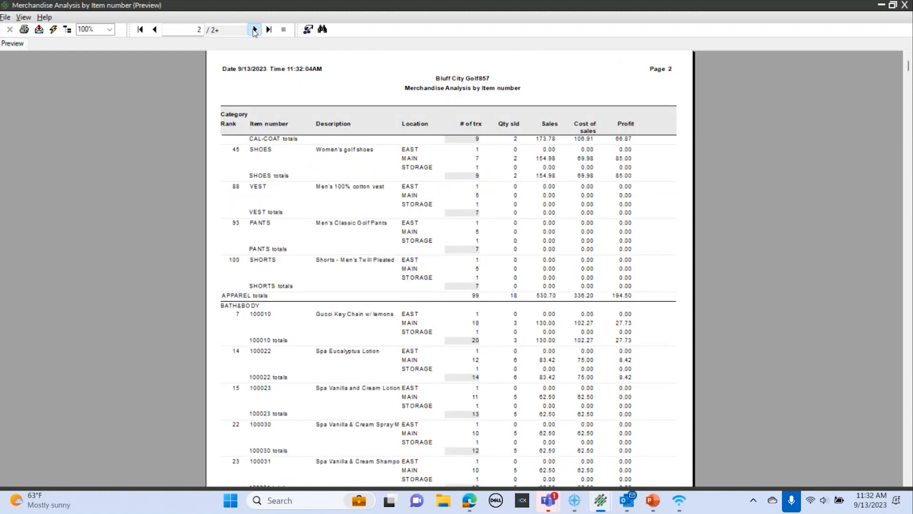
{"action": "left_click", "coordinate": [255, 30]}
{"action": "left_click", "coordinate": [322, 29]}
{"action": "type", "text": "mini back pac"}
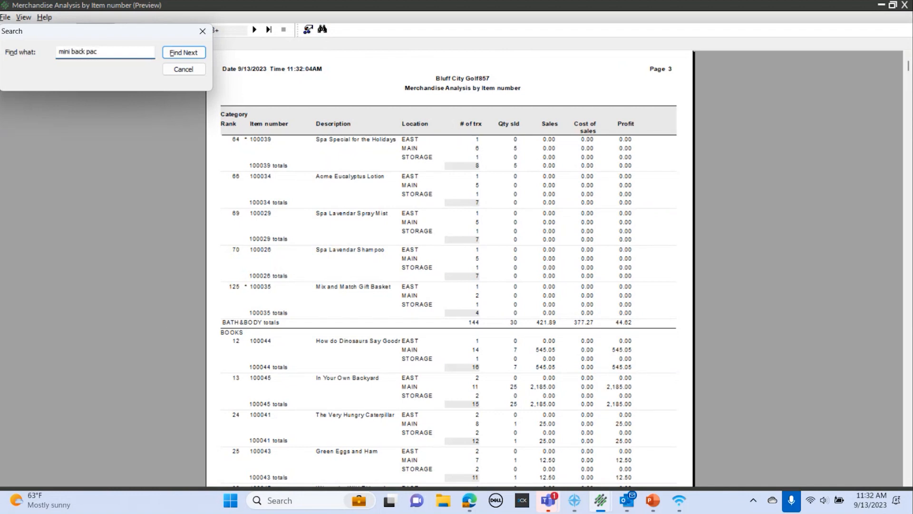
{"action": "type", "text": "k"}
{"action": "key", "text": "Return"}
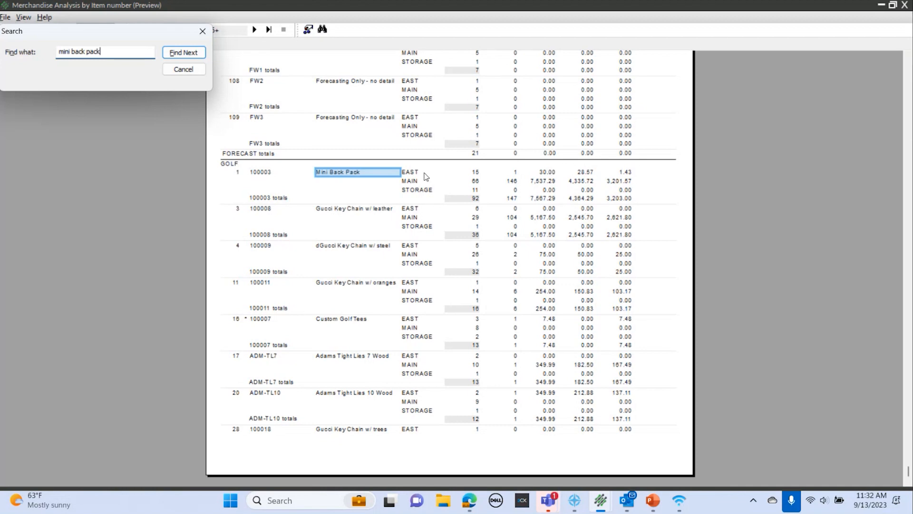
{"action": "left_click", "coordinate": [204, 32]}
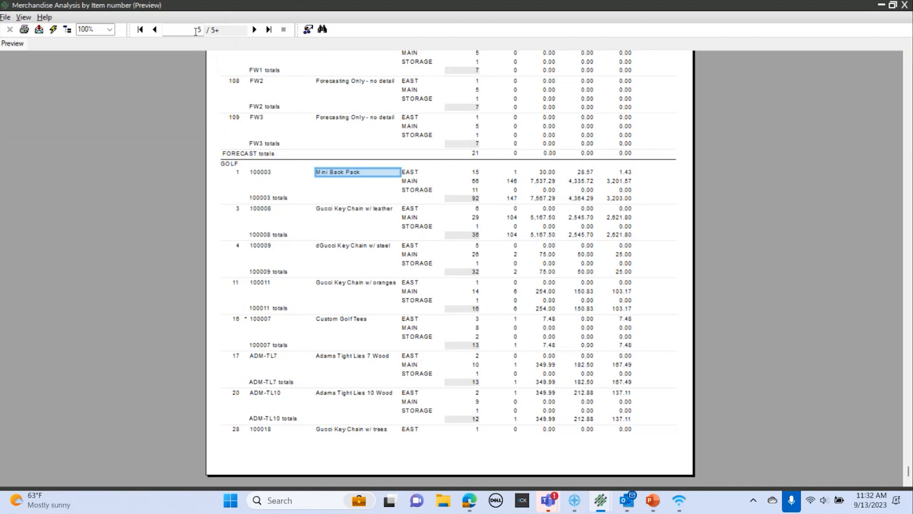
{"action": "left_click", "coordinate": [6, 17]}
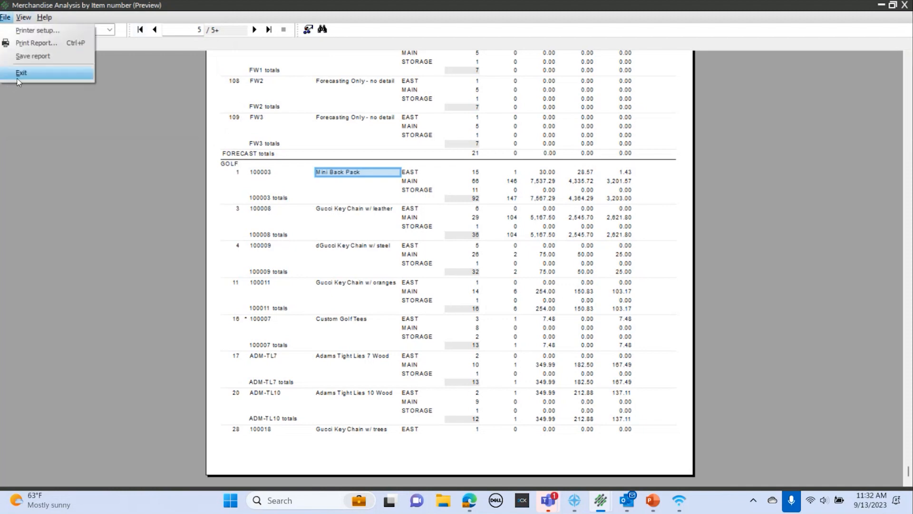
{"action": "left_click", "coordinate": [18, 77]}
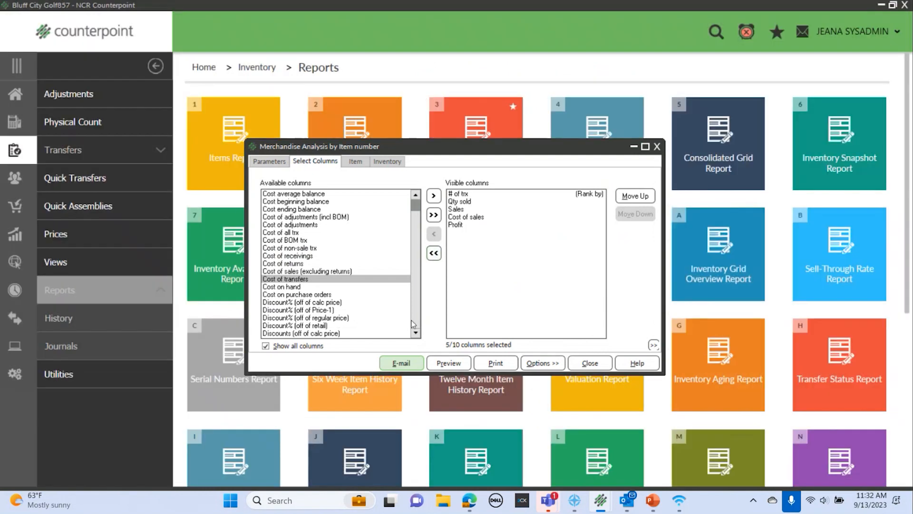
Save the report parameters as a public set named Item Sales, with Item Sales as the description
{"action": "left_click", "coordinate": [545, 365]}
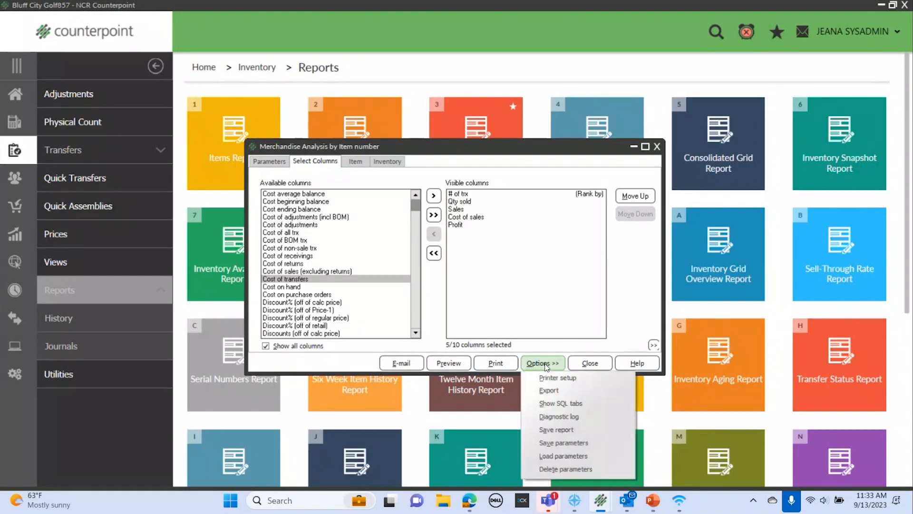
{"action": "left_click", "coordinate": [562, 443]}
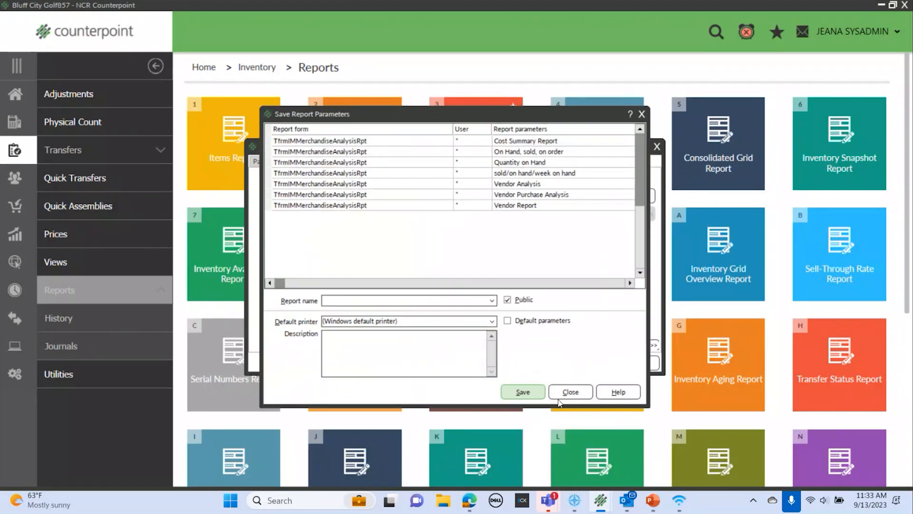
{"action": "type", "text": "Item Sales"}
{"action": "left_click_drag", "start_coordinate": [365, 300], "coordinate": [323, 305]}
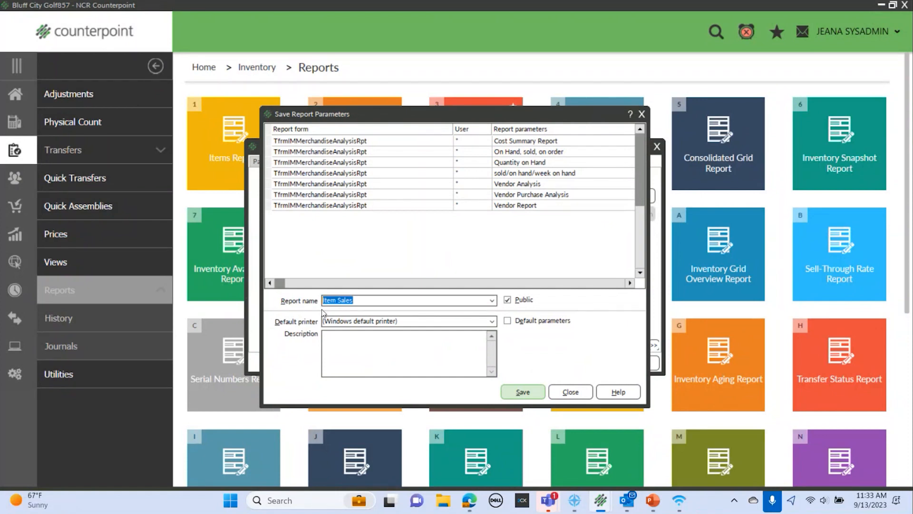
{"action": "key", "text": "ctrl+c"}
{"action": "left_click", "coordinate": [352, 351]}
{"action": "key", "text": "ctrl+v"}
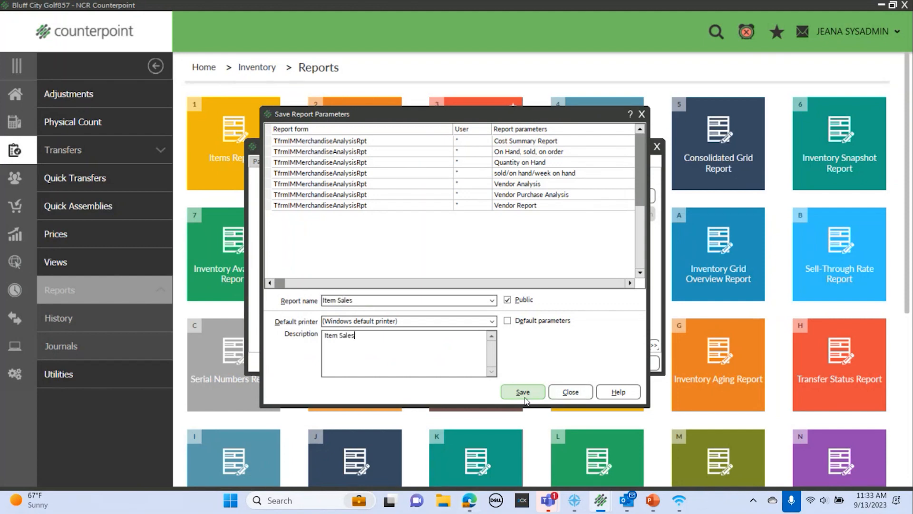
{"action": "left_click", "coordinate": [522, 392]}
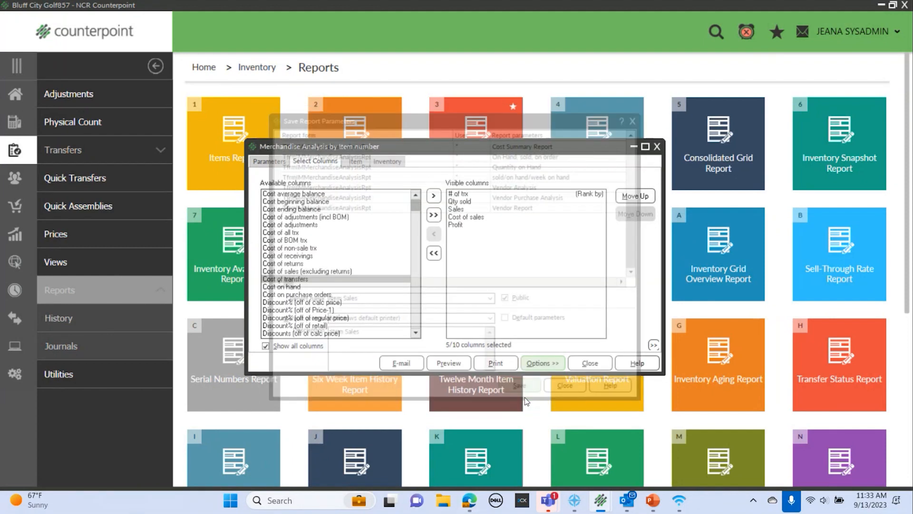
Check the saved parameter sets for the Item Sales entry and close the list without loading one
{"action": "left_click", "coordinate": [542, 363]}
{"action": "left_click", "coordinate": [540, 458]}
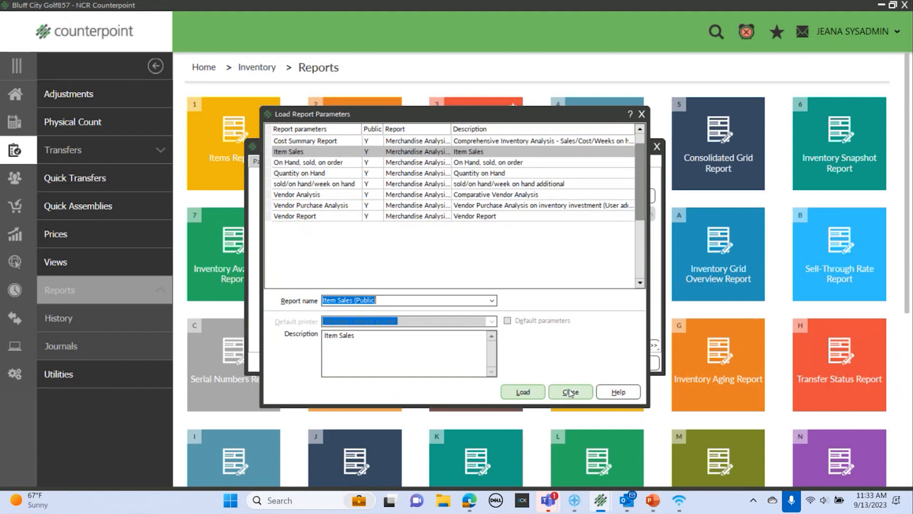
{"action": "left_click", "coordinate": [571, 392]}
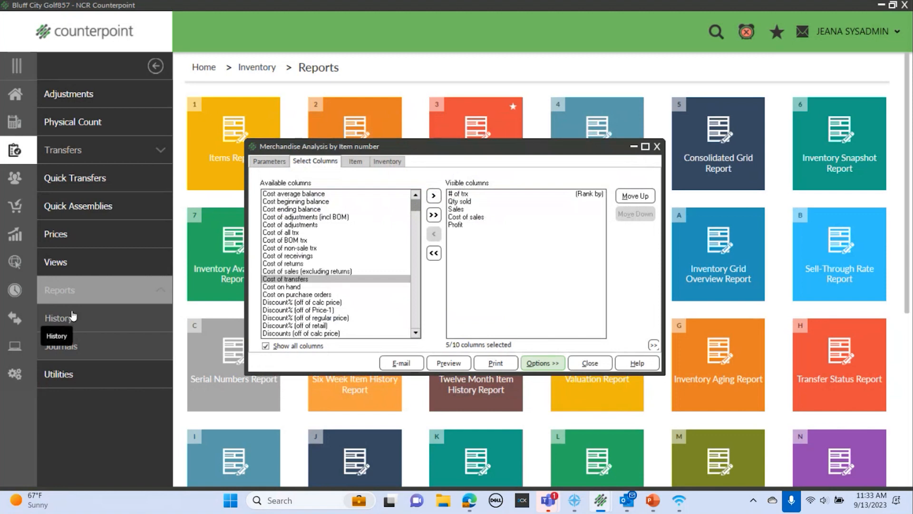
Examine the available columns for retail, returns, sold at price, sold off price and stock to sales
{"action": "left_click", "coordinate": [464, 209]}
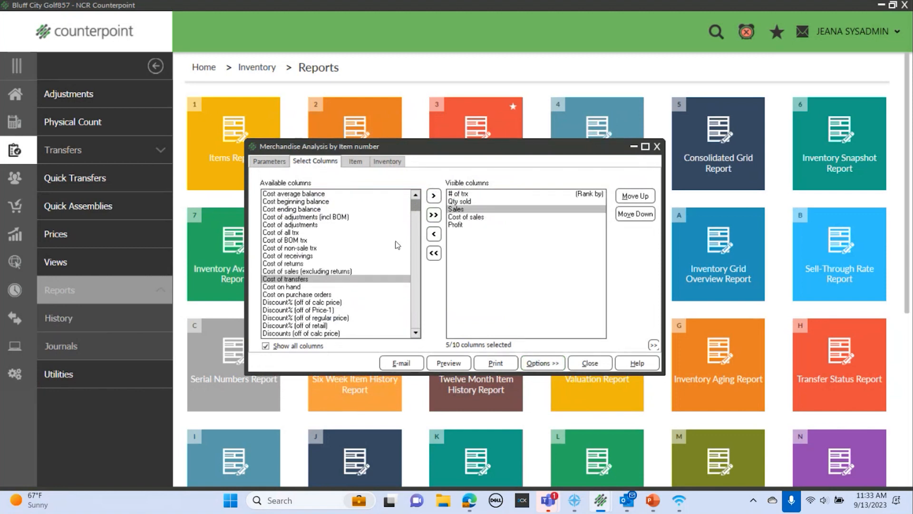
{"action": "left_click_drag", "start_coordinate": [412, 204], "coordinate": [413, 258]}
{"action": "scroll", "coordinate": [338, 252], "scroll_direction": "up", "scroll_amount": 5}
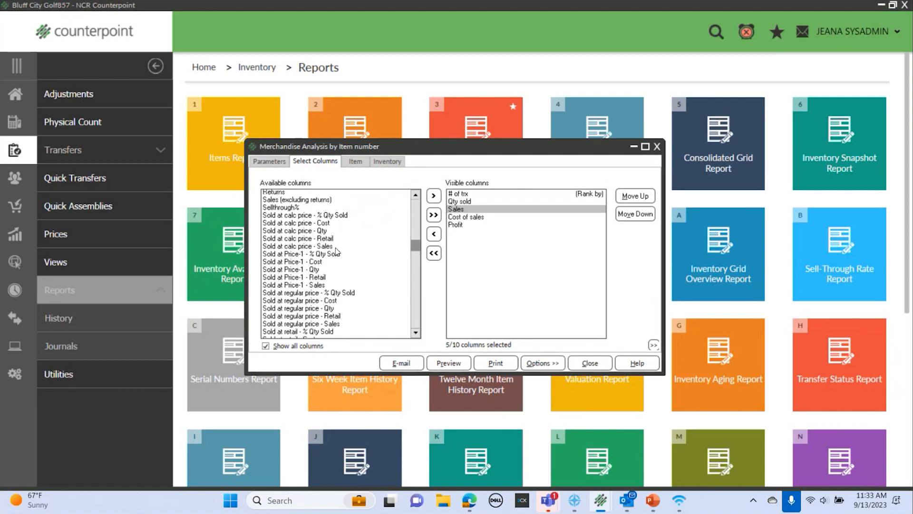
{"action": "scroll", "coordinate": [338, 252], "scroll_direction": "up", "scroll_amount": 1}
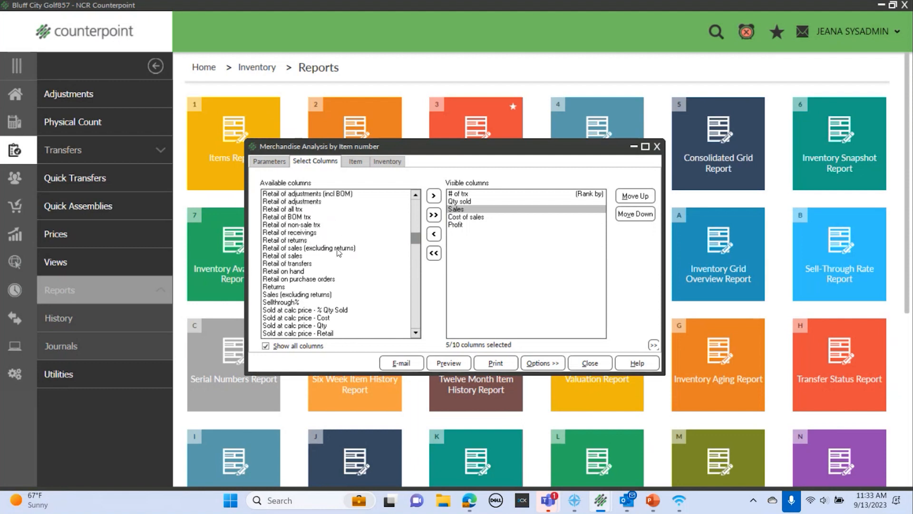
{"action": "scroll", "coordinate": [337, 252], "scroll_direction": "down", "scroll_amount": 2}
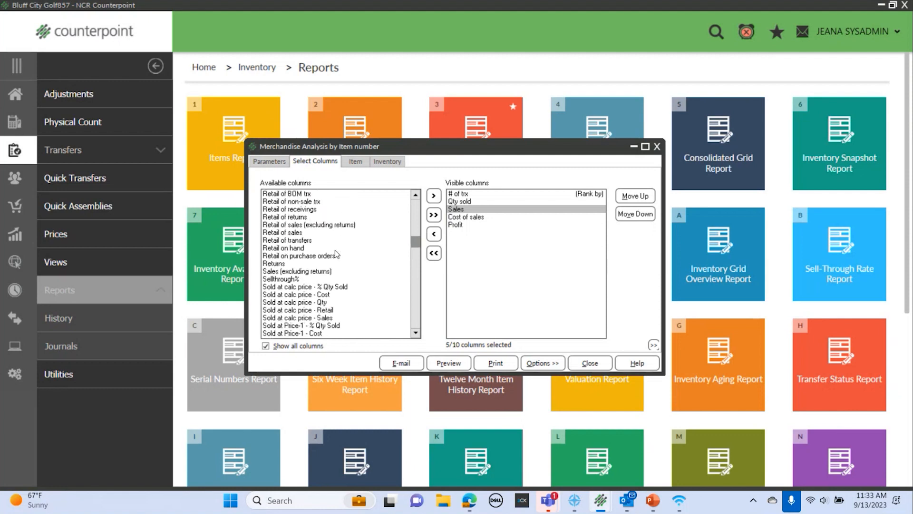
{"action": "scroll", "coordinate": [337, 253], "scroll_direction": "down", "scroll_amount": 4}
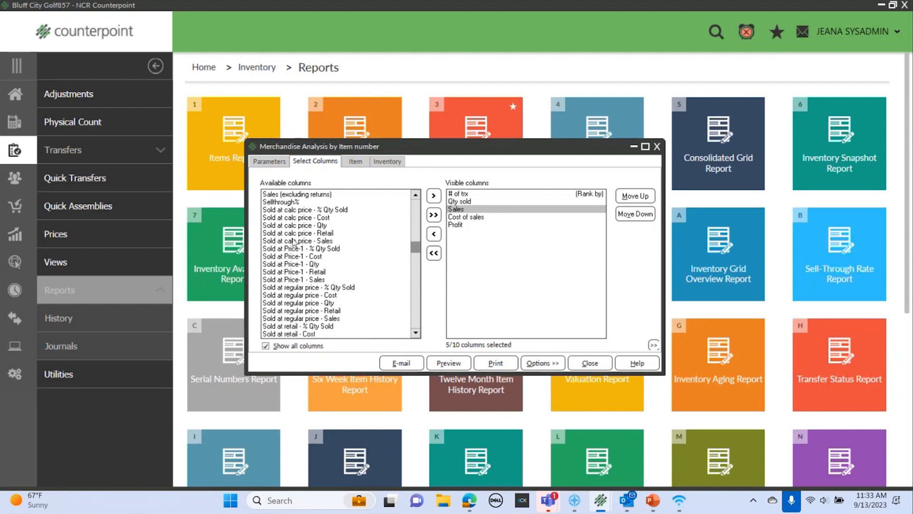
{"action": "scroll", "coordinate": [292, 246], "scroll_direction": "down", "scroll_amount": 5}
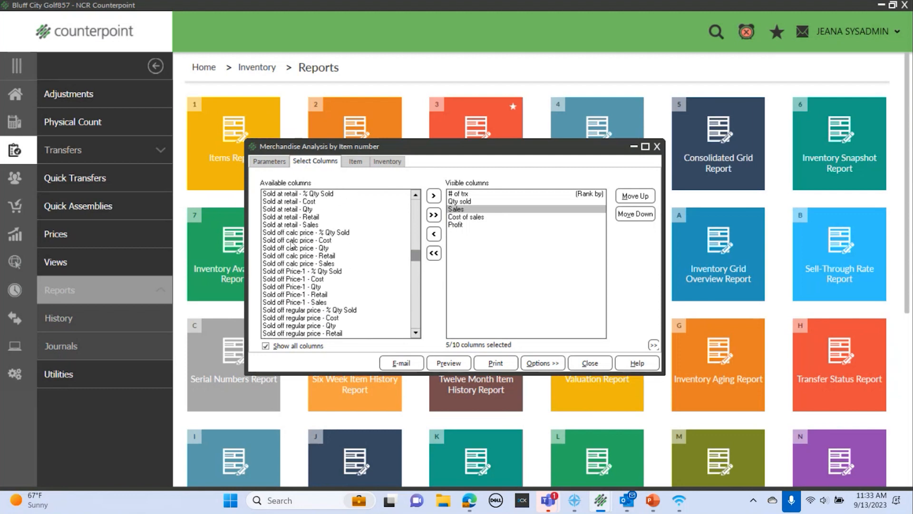
{"action": "scroll", "coordinate": [293, 246], "scroll_direction": "down", "scroll_amount": 1}
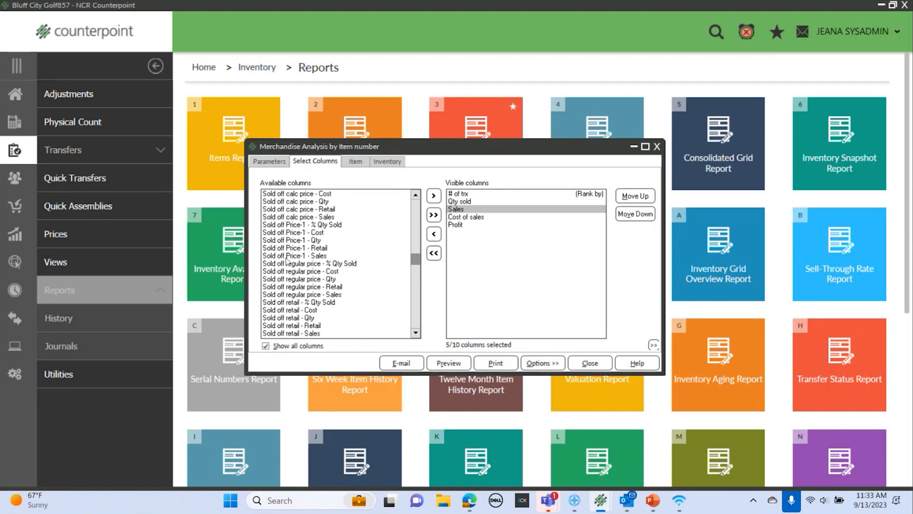
{"action": "scroll", "coordinate": [288, 260], "scroll_direction": "down", "scroll_amount": 1}
{"action": "scroll", "coordinate": [289, 260], "scroll_direction": "down", "scroll_amount": 1}
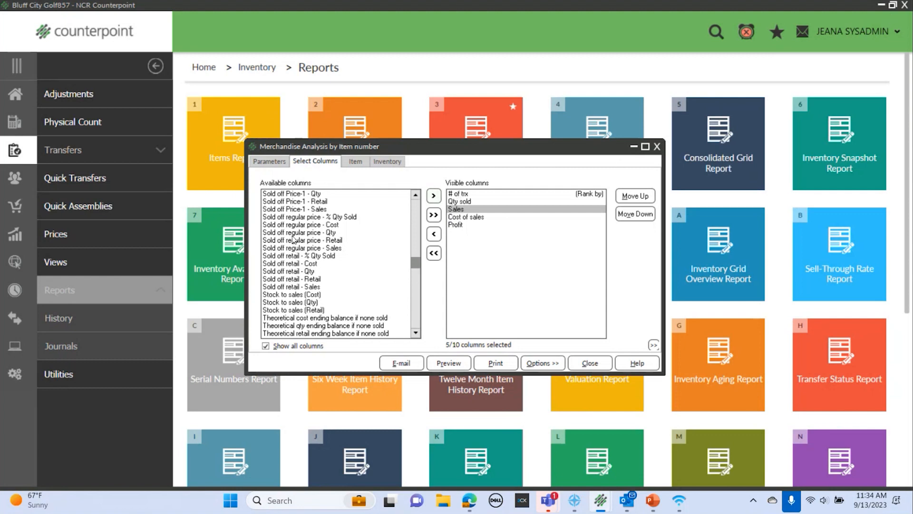
Try out the Sold off Price-1 - Retail column directly above Sales in the visible columns, and remove it again
{"action": "scroll", "coordinate": [294, 239], "scroll_direction": "up", "scroll_amount": 3}
{"action": "scroll", "coordinate": [294, 239], "scroll_direction": "up", "scroll_amount": 1}
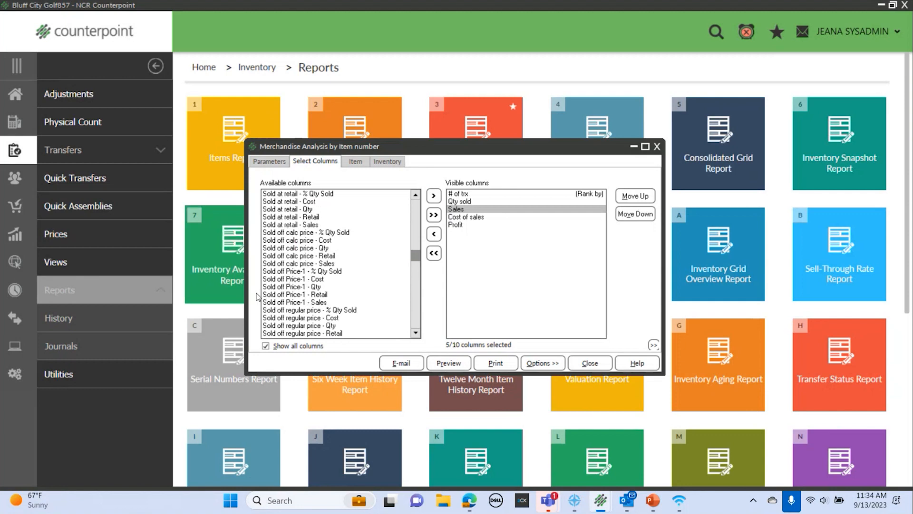
{"action": "left_click", "coordinate": [281, 294]}
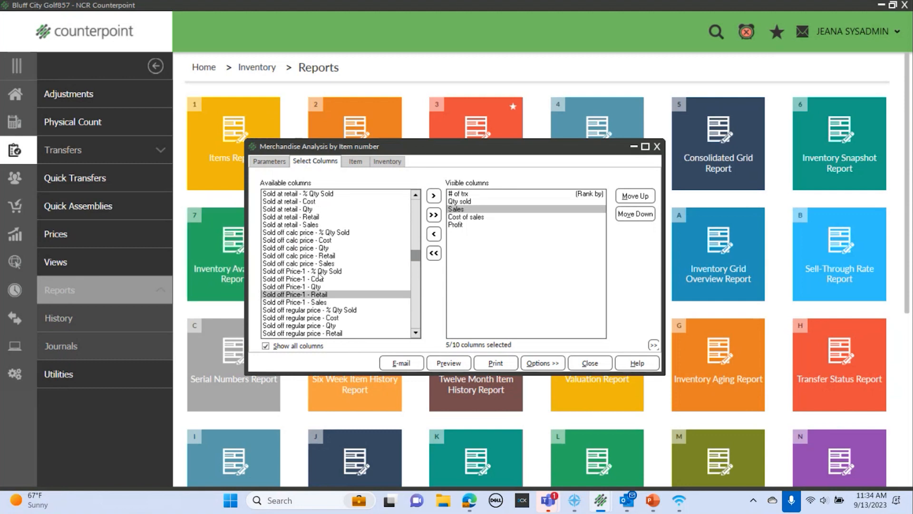
{"action": "double_click", "coordinate": [296, 296]}
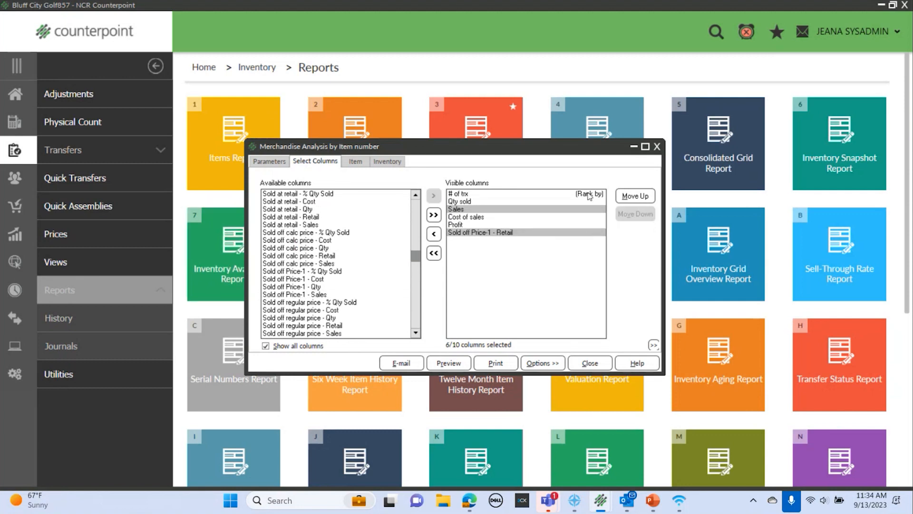
{"action": "left_click", "coordinate": [625, 198]}
{"action": "left_click", "coordinate": [624, 198]}
{"action": "left_click", "coordinate": [624, 198]}
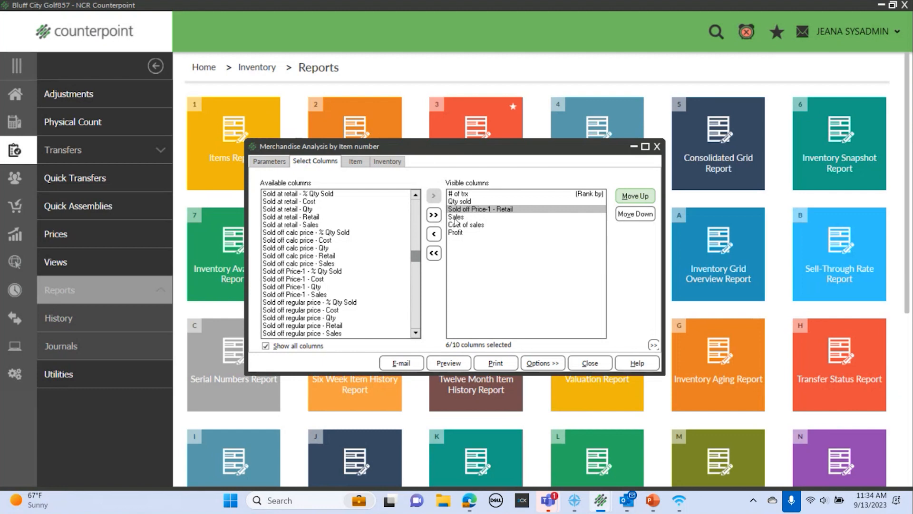
{"action": "double_click", "coordinate": [495, 210]}
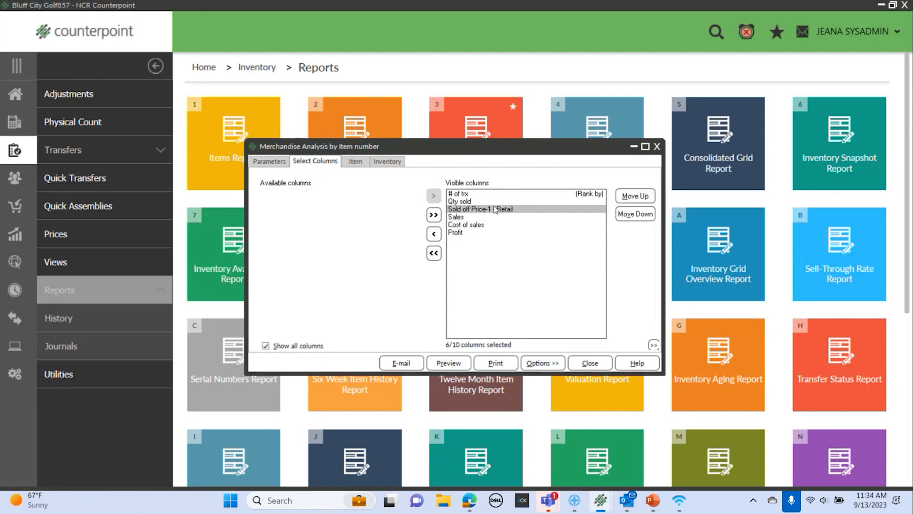
Add the Qty on hand and Qty on purchase orders columns after Profit in the visible columns
{"action": "scroll", "coordinate": [323, 242], "scroll_direction": "up", "scroll_amount": 5}
{"action": "scroll", "coordinate": [323, 242], "scroll_direction": "up", "scroll_amount": 12}
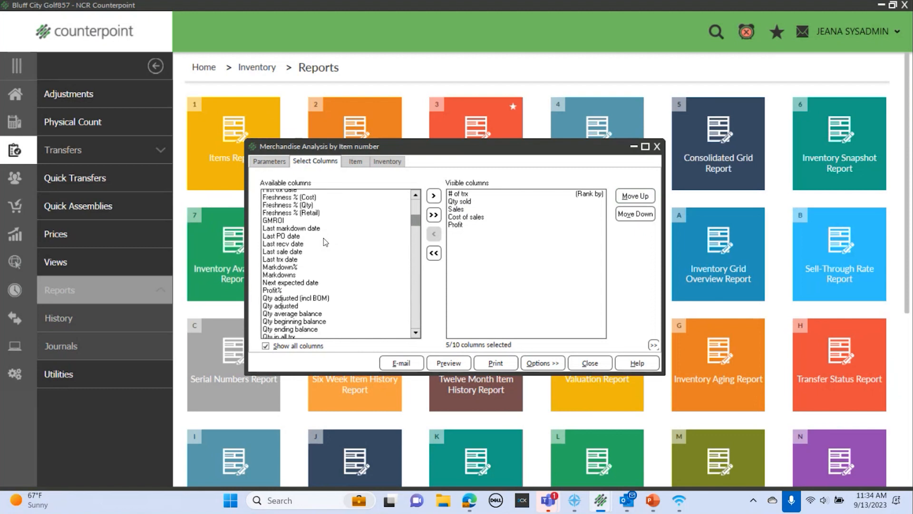
{"action": "scroll", "coordinate": [324, 241], "scroll_direction": "down", "scroll_amount": 3}
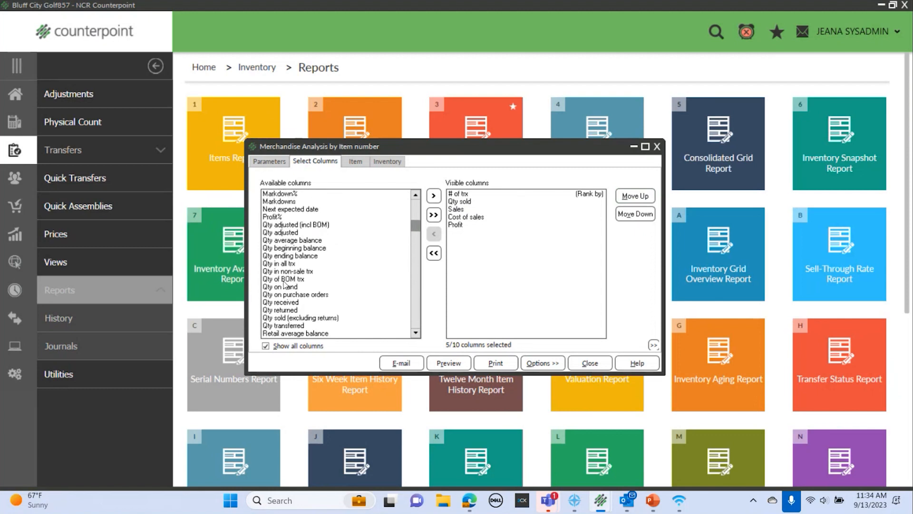
{"action": "double_click", "coordinate": [284, 287]}
{"action": "scroll", "coordinate": [292, 270], "scroll_direction": "down", "scroll_amount": 1}
{"action": "scroll", "coordinate": [292, 269], "scroll_direction": "down", "scroll_amount": 5}
{"action": "scroll", "coordinate": [293, 270], "scroll_direction": "up", "scroll_amount": 5}
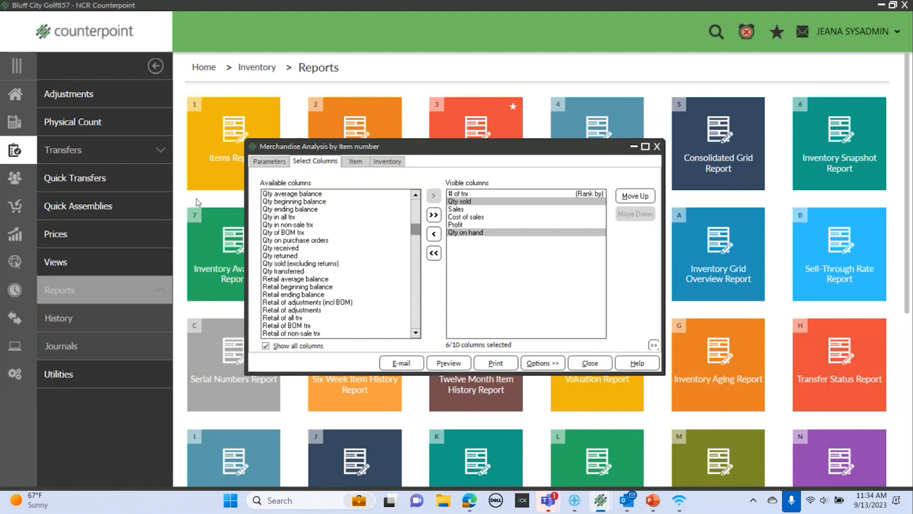
{"action": "double_click", "coordinate": [281, 241]}
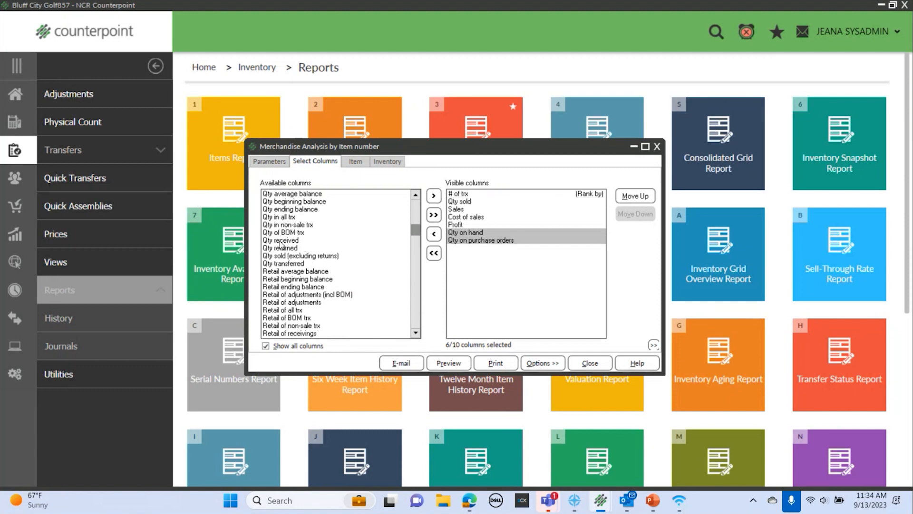
{"action": "left_click", "coordinate": [478, 231]}
{"action": "left_click", "coordinate": [478, 240]}
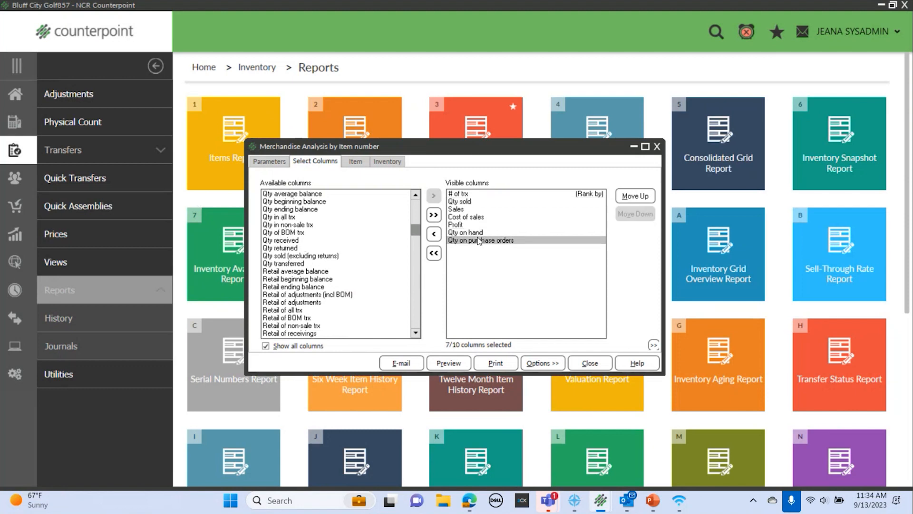
Review the selected columns in the report parameters and remove Qty on hand and Qty on purchase orders from the visible columns
{"action": "left_click", "coordinate": [268, 162]}
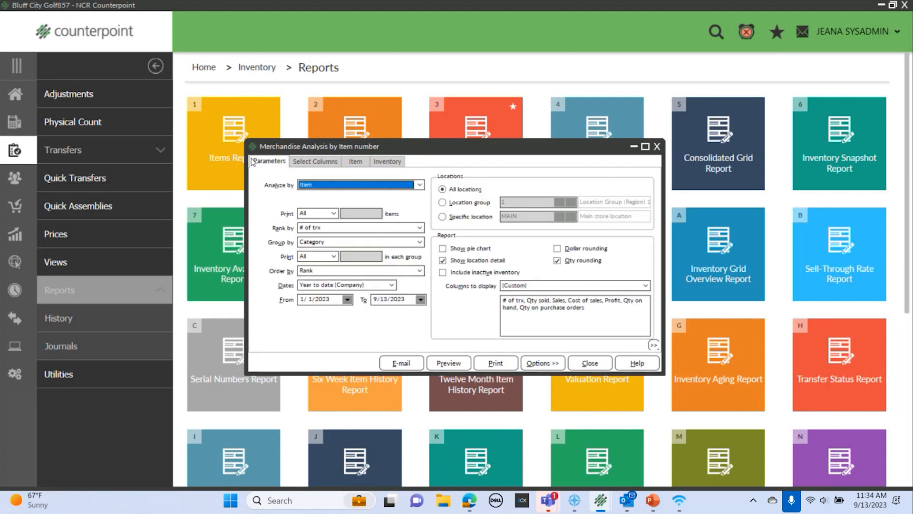
{"action": "left_click", "coordinate": [313, 163]}
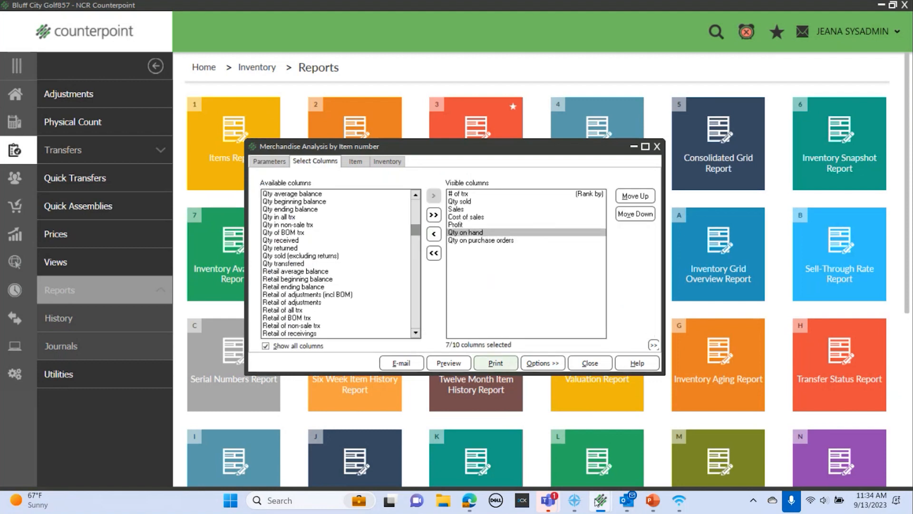
{"action": "mouse_move", "coordinate": [599, 503]}
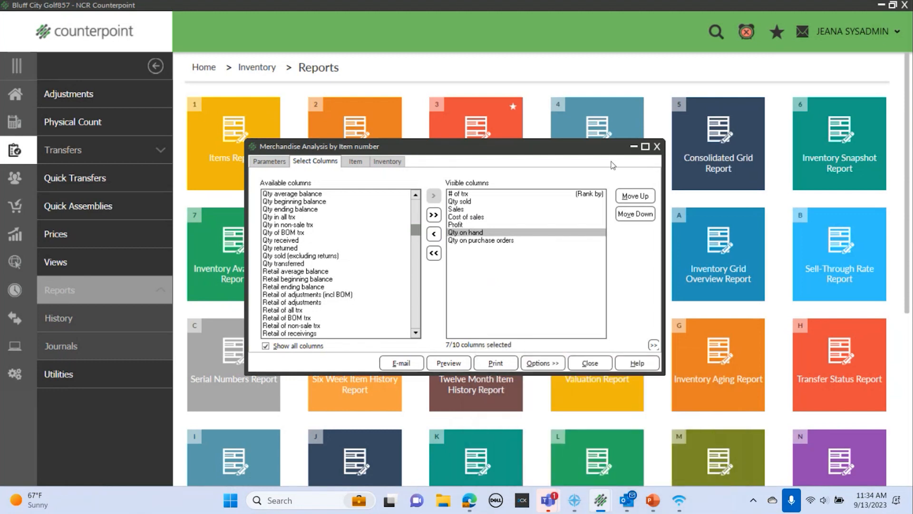
{"action": "left_click", "coordinate": [510, 241]}
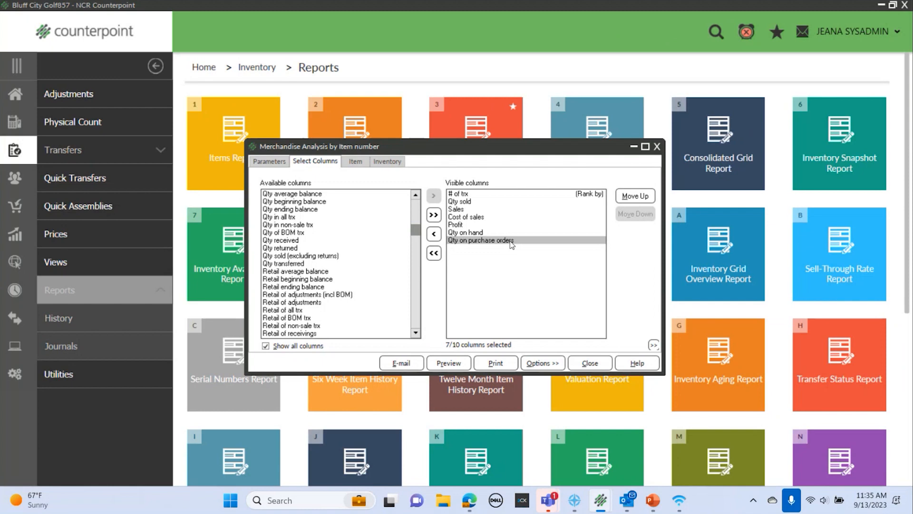
{"action": "left_click", "coordinate": [480, 233]}
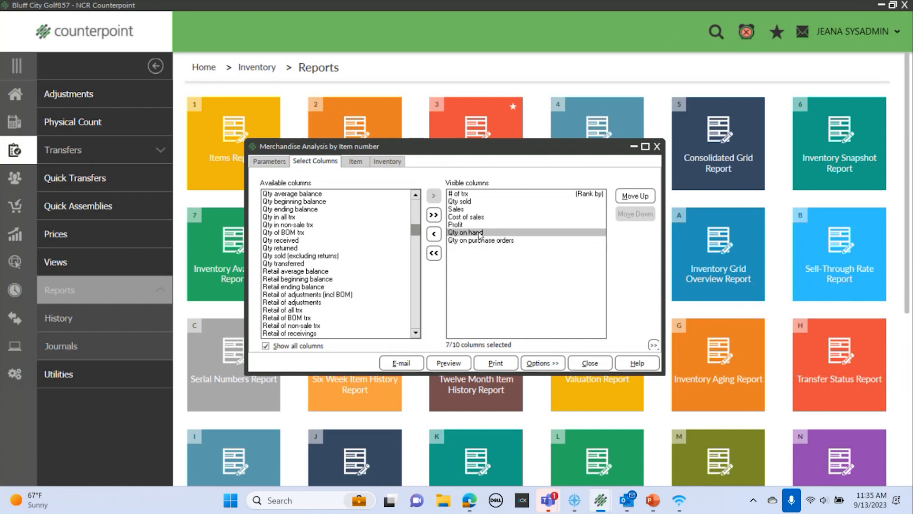
{"action": "left_click", "coordinate": [493, 241]}
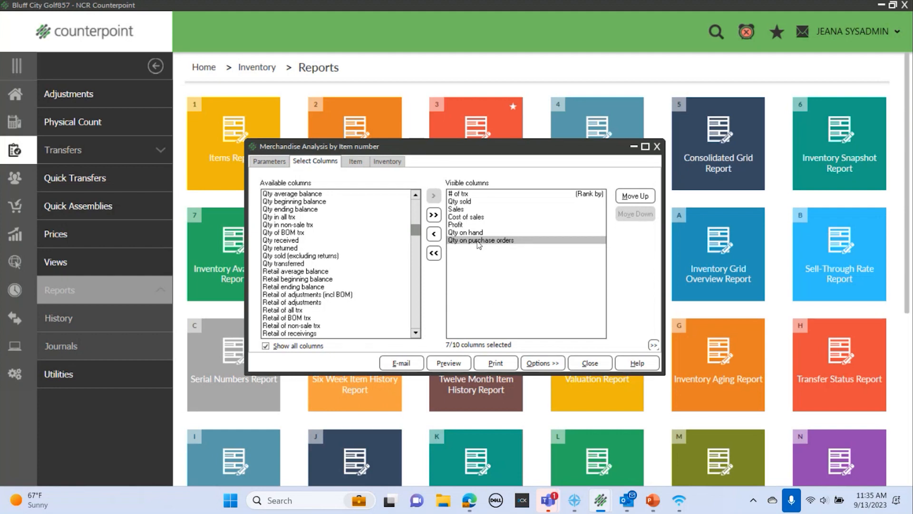
{"action": "double_click", "coordinate": [479, 241]}
{"action": "double_click", "coordinate": [470, 232]}
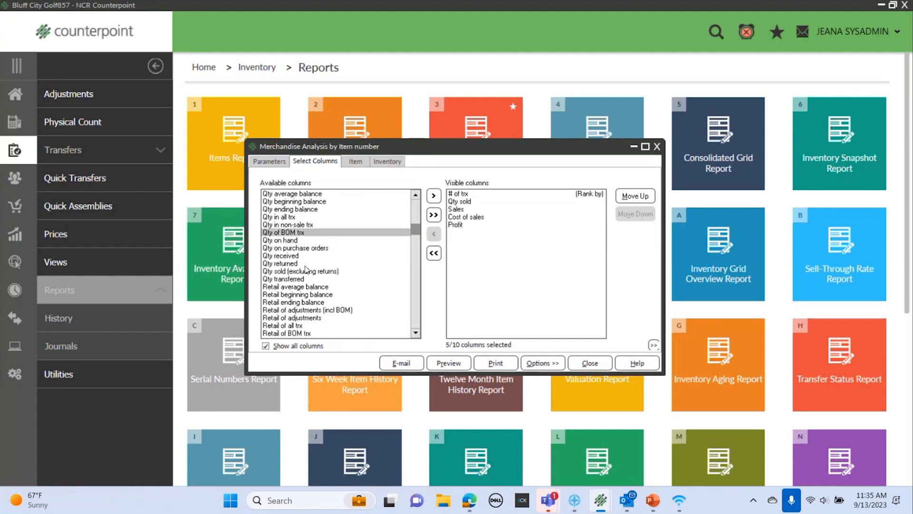
Add the Qty beginning balance and Qty ending balance columns to the visible columns
{"action": "scroll", "coordinate": [307, 261], "scroll_direction": "up", "scroll_amount": 2}
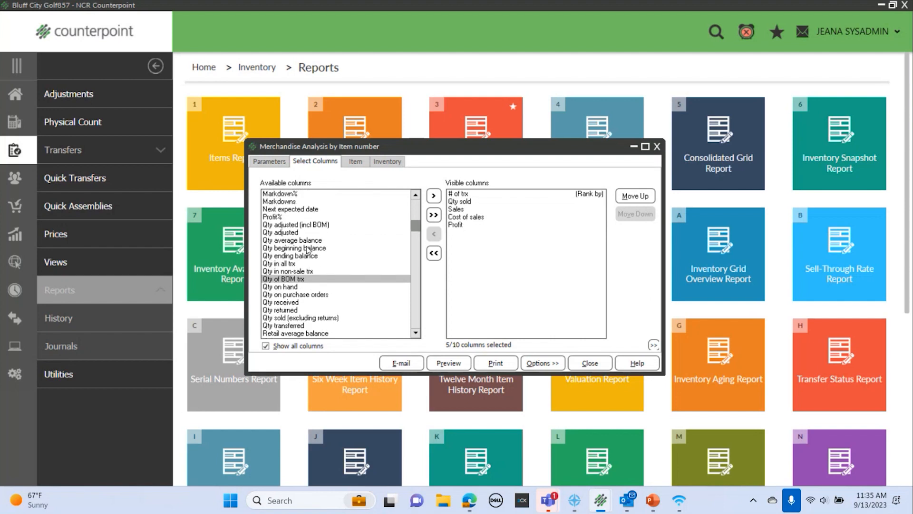
{"action": "left_click", "coordinate": [307, 248]}
{"action": "double_click", "coordinate": [307, 248]}
{"action": "left_click", "coordinate": [308, 248]}
{"action": "double_click", "coordinate": [307, 248]}
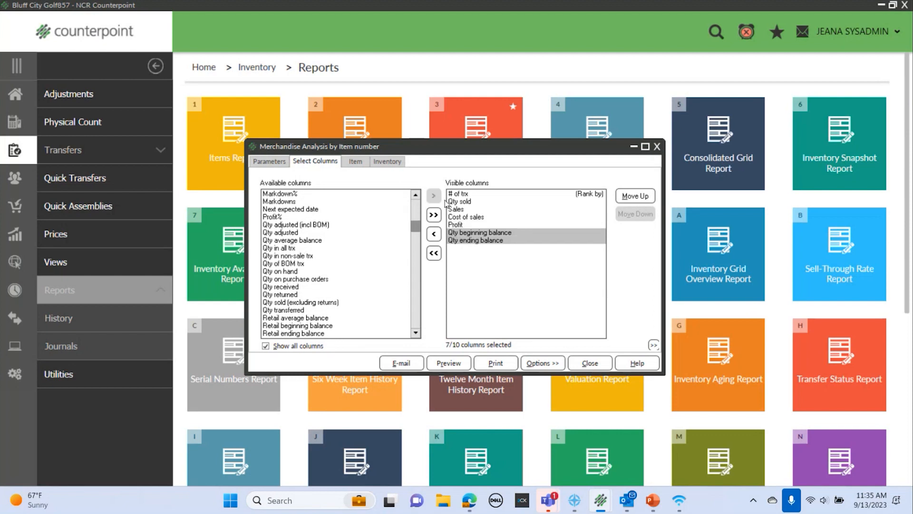
Remove # of trx, Qty sold, Sales, Cost of sales and Profit from the visible columns
{"action": "left_click", "coordinate": [469, 195]}
{"action": "double_click", "coordinate": [469, 195]}
{"action": "double_click", "coordinate": [469, 195]}
{"action": "double_click", "coordinate": [469, 195]}
{"action": "double_click", "coordinate": [469, 195]}
{"action": "double_click", "coordinate": [460, 195]}
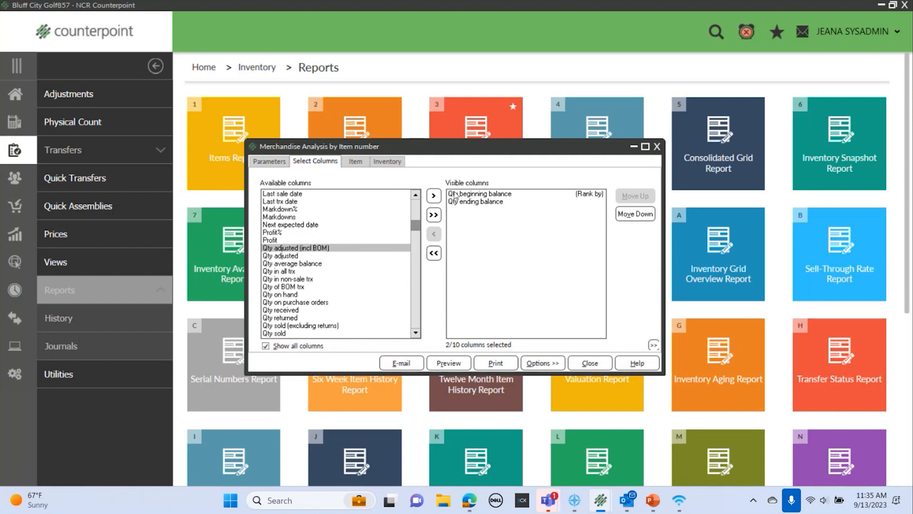
Restrict the report to the specific location MAIN and set the end date of the report period to 9/1/2023
{"action": "left_click", "coordinate": [282, 164]}
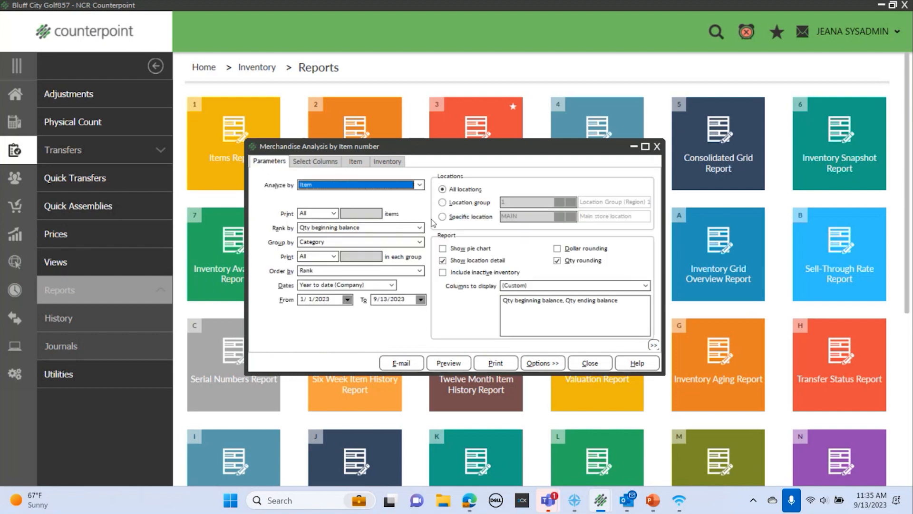
{"action": "left_click", "coordinate": [314, 162]}
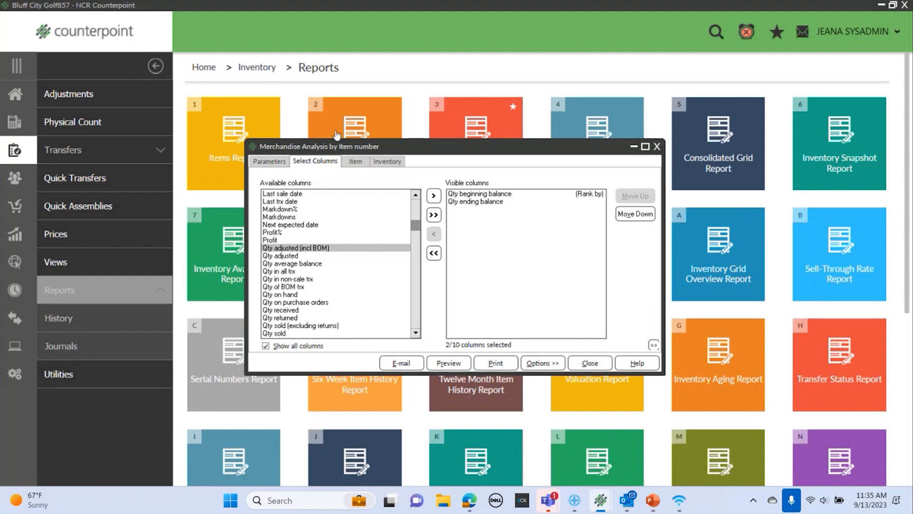
{"action": "left_click", "coordinate": [267, 161]}
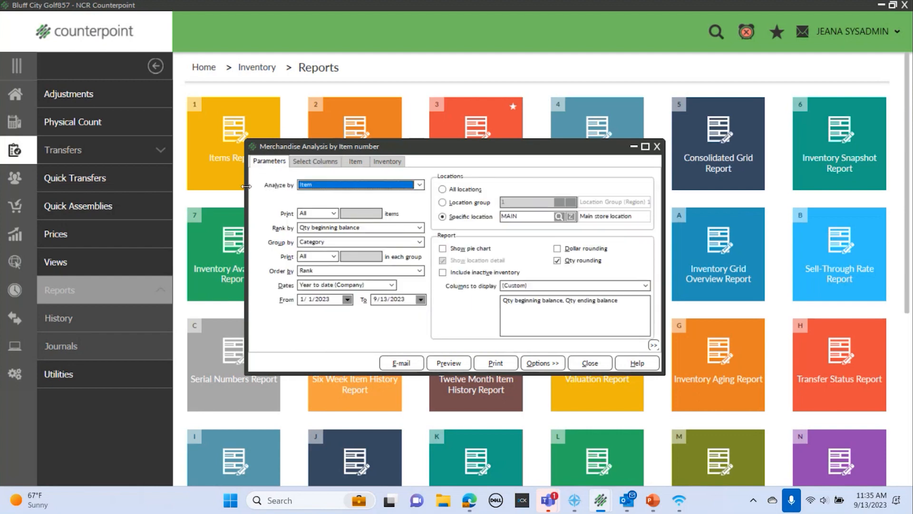
{"action": "left_click", "coordinate": [334, 301]}
{"action": "left_click_drag", "start_coordinate": [335, 301], "coordinate": [298, 299]}
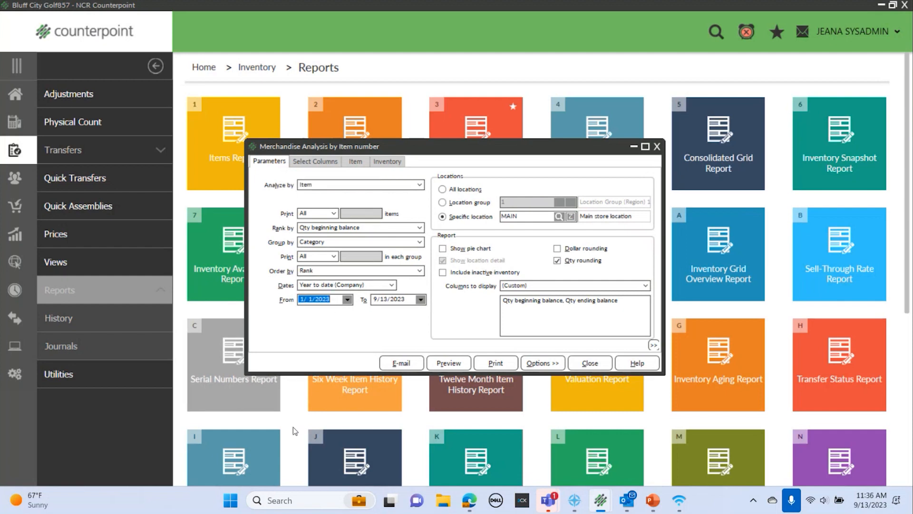
{"action": "left_click_drag", "start_coordinate": [407, 299], "coordinate": [363, 302]}
{"action": "left_click", "coordinate": [421, 299]}
{"action": "left_click", "coordinate": [404, 334]}
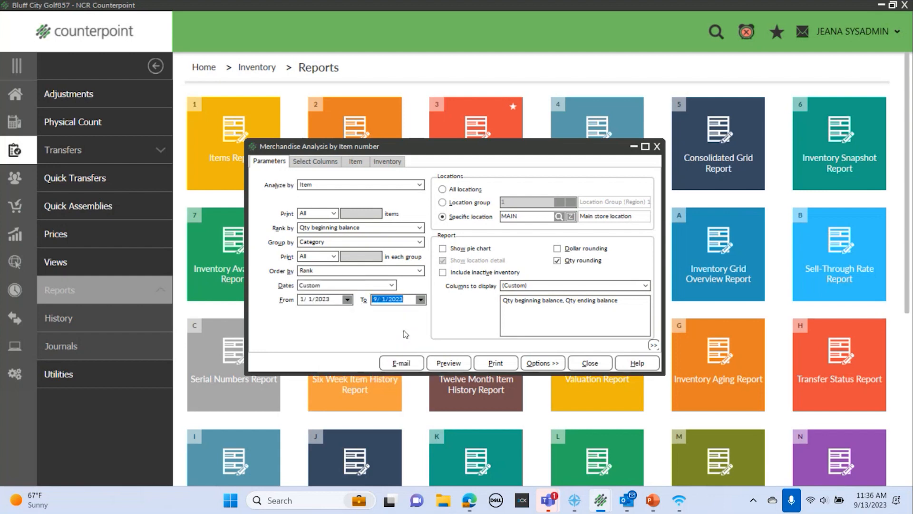
Add the Qty on hand column and place it between Qty beginning balance and Qty ending balance
{"action": "left_click", "coordinate": [314, 162]}
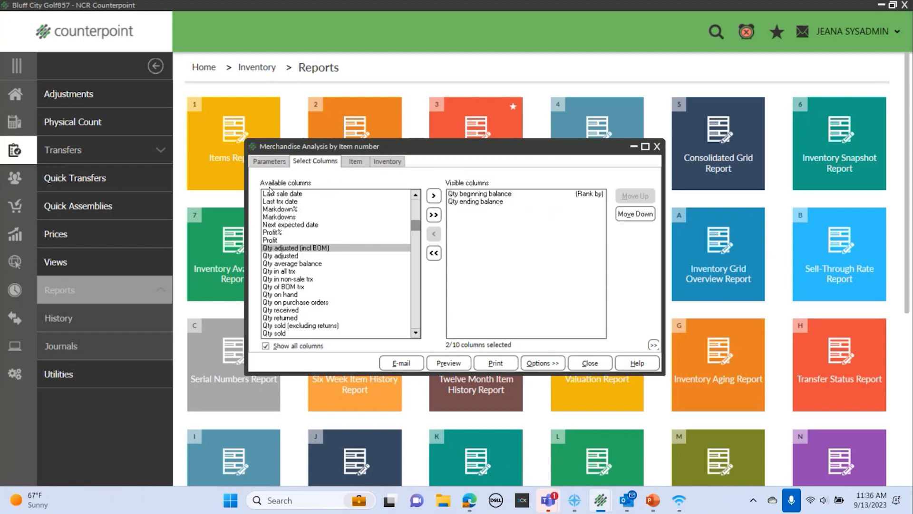
{"action": "double_click", "coordinate": [286, 294]}
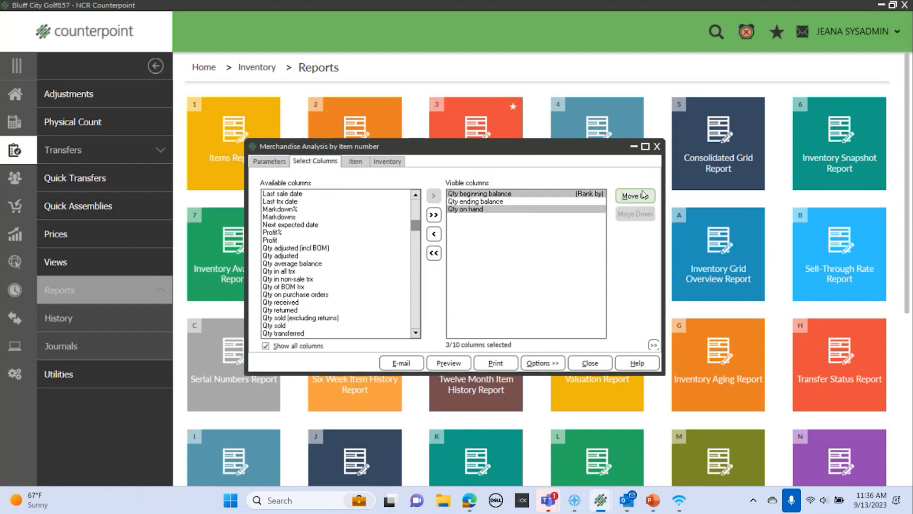
{"action": "left_click", "coordinate": [641, 196]}
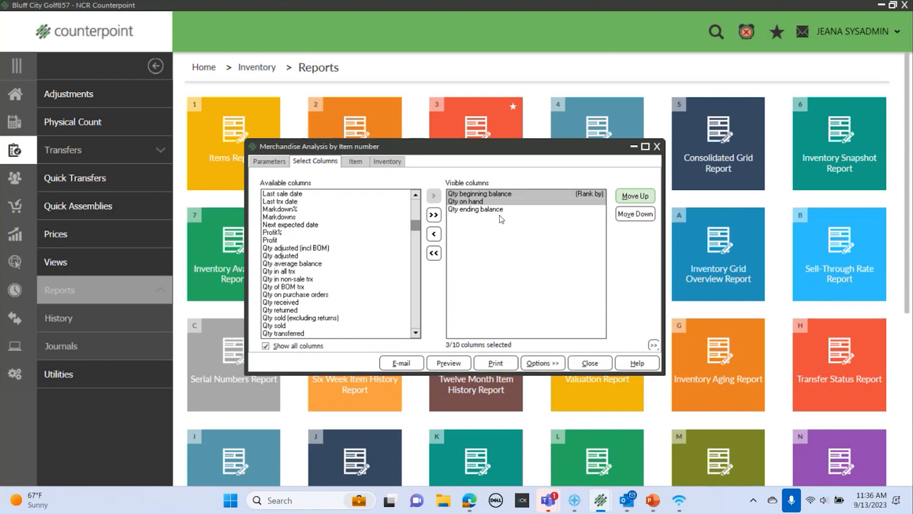
{"action": "left_click", "coordinate": [497, 195]}
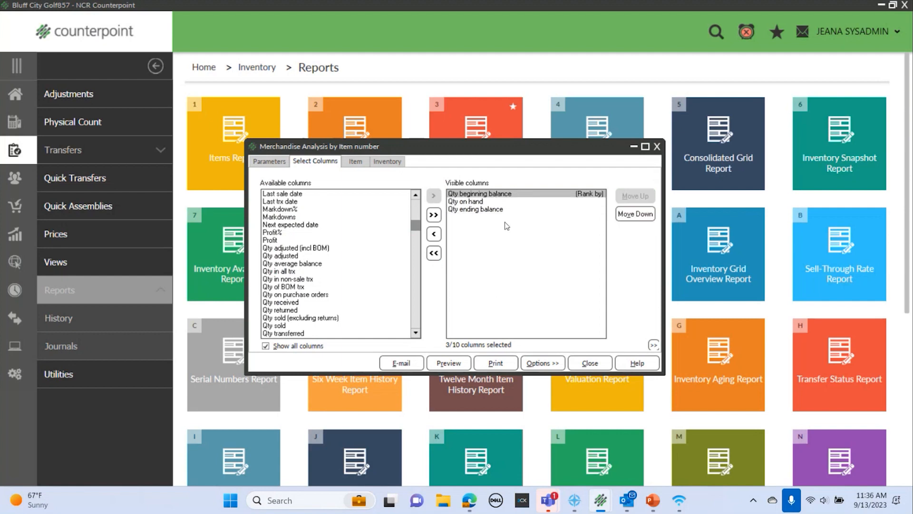
Check the parameters and visible columns, preview the Merchandise Analysis report for location MAIN, and exit the preview
{"action": "left_click", "coordinate": [268, 162]}
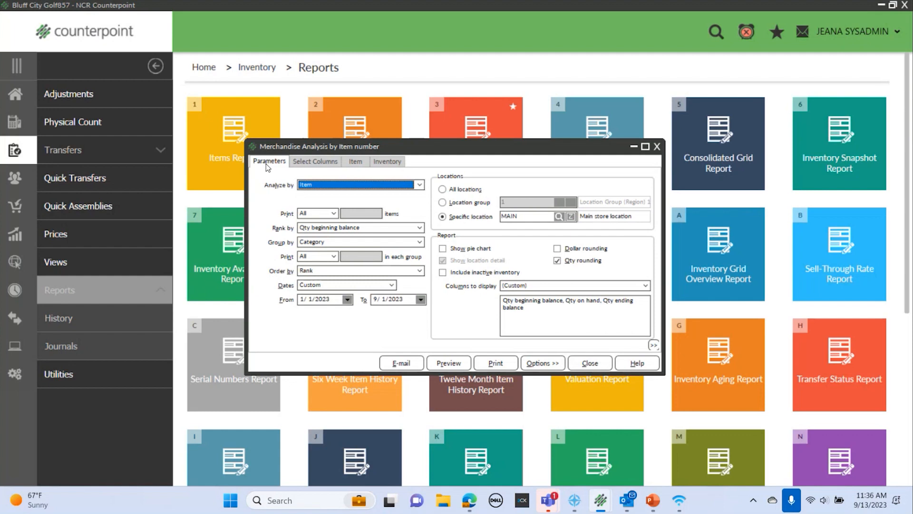
{"action": "left_click", "coordinate": [323, 163]}
{"action": "left_click", "coordinate": [461, 201]}
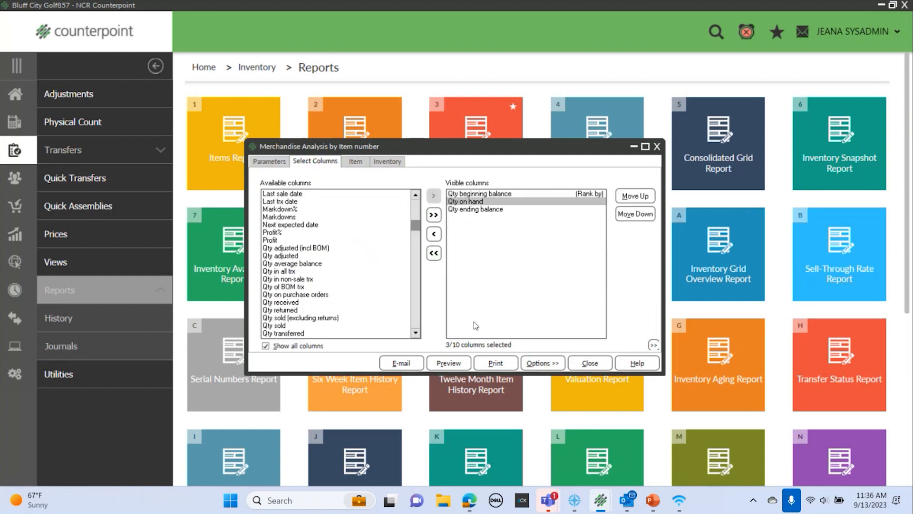
{"action": "left_click", "coordinate": [479, 209]}
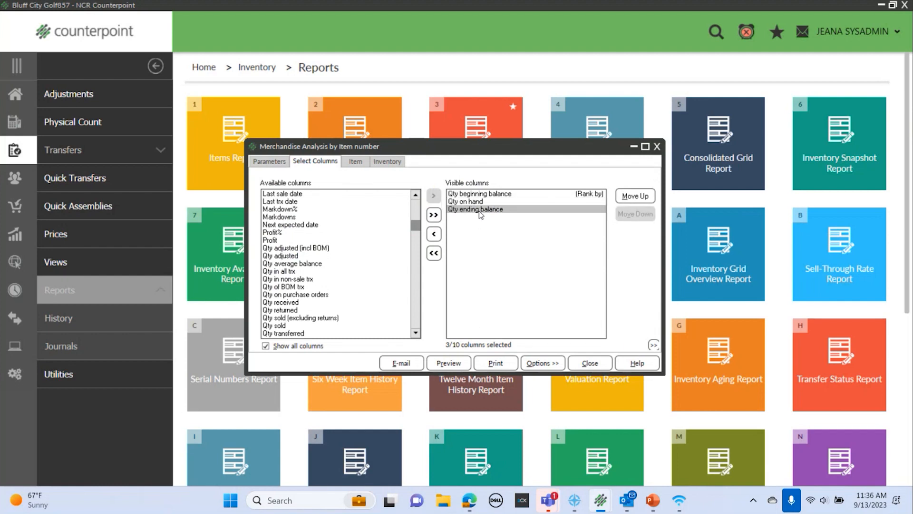
{"action": "left_click", "coordinate": [269, 164]}
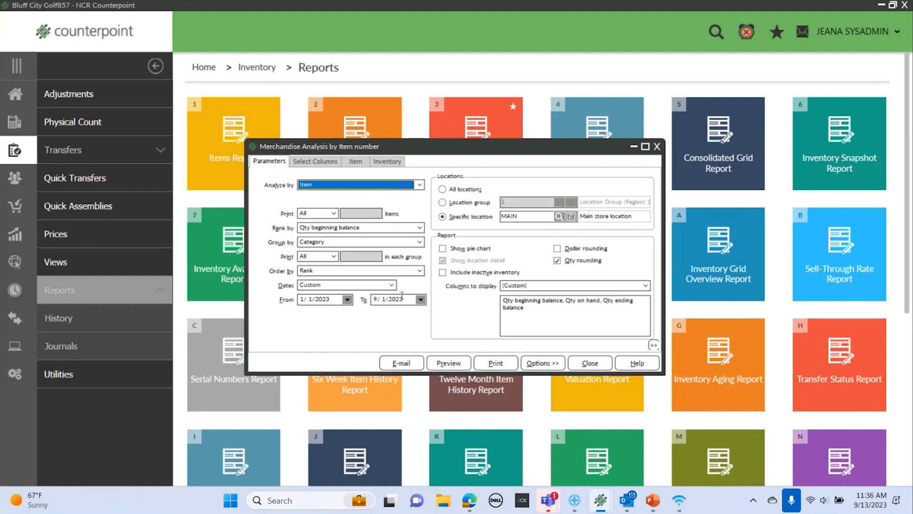
{"action": "left_click", "coordinate": [452, 362]}
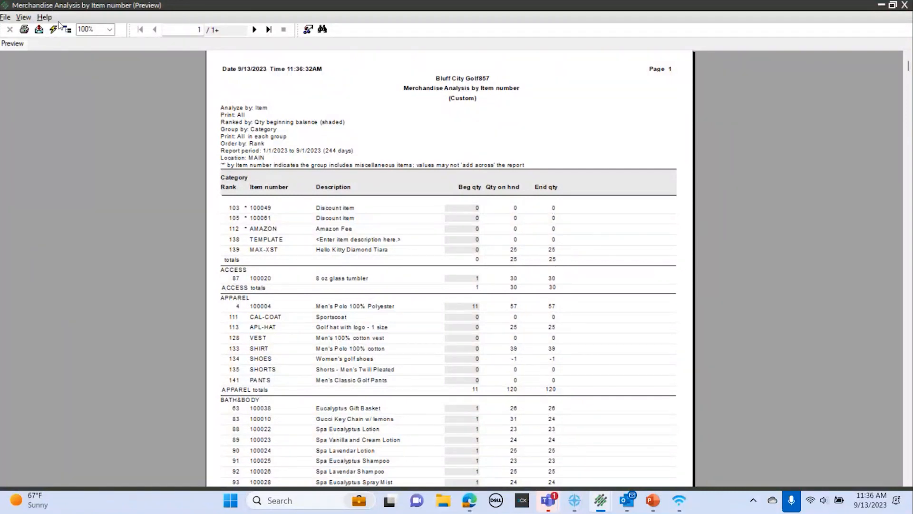
{"action": "left_click", "coordinate": [7, 17]}
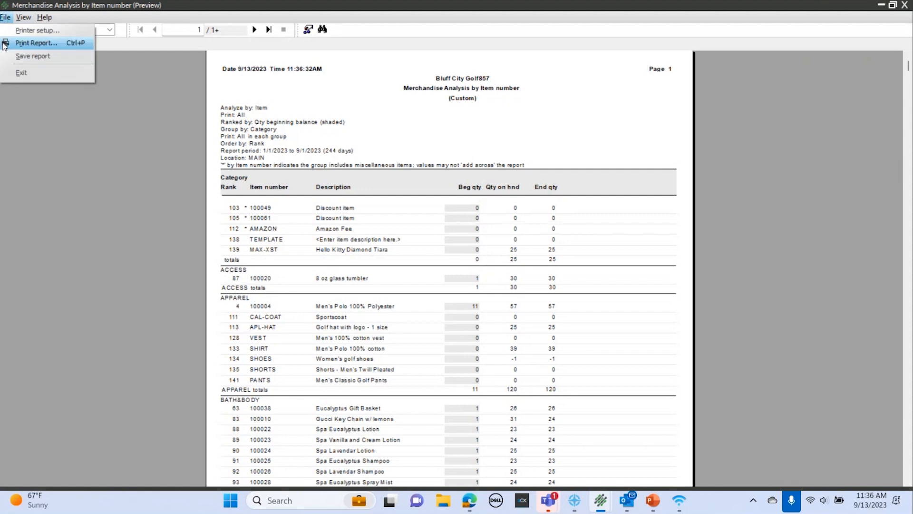
{"action": "left_click", "coordinate": [22, 73]}
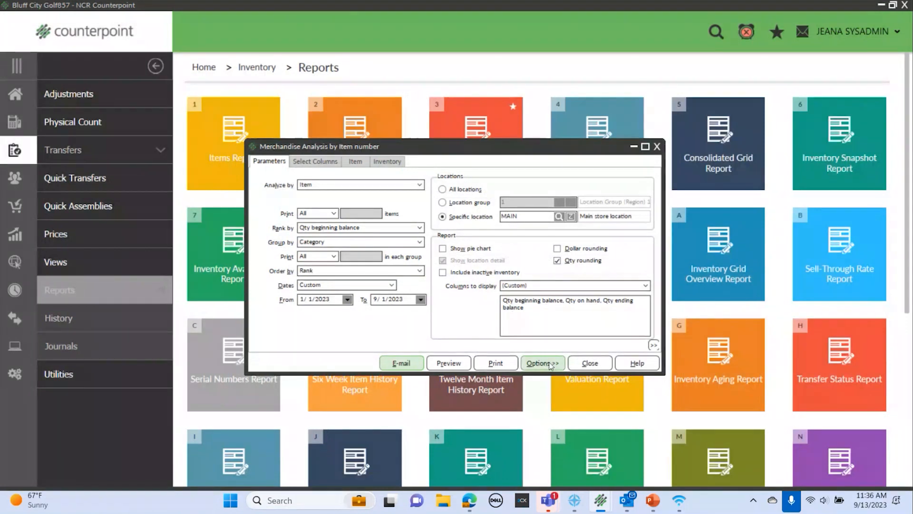
Add the Cost on hand, Cost beginning balance and Cost ending balance columns to the visible columns
{"action": "left_click", "coordinate": [322, 161]}
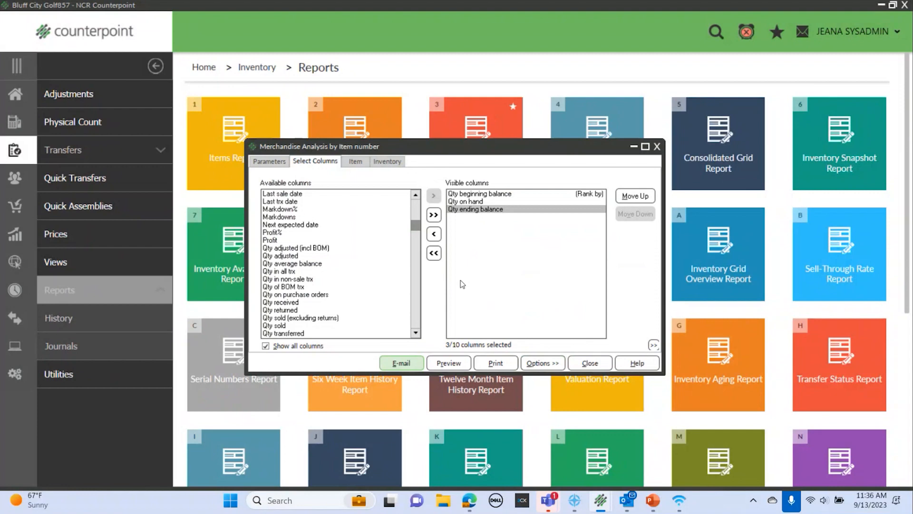
{"action": "scroll", "coordinate": [310, 277], "scroll_direction": "up", "scroll_amount": 10}
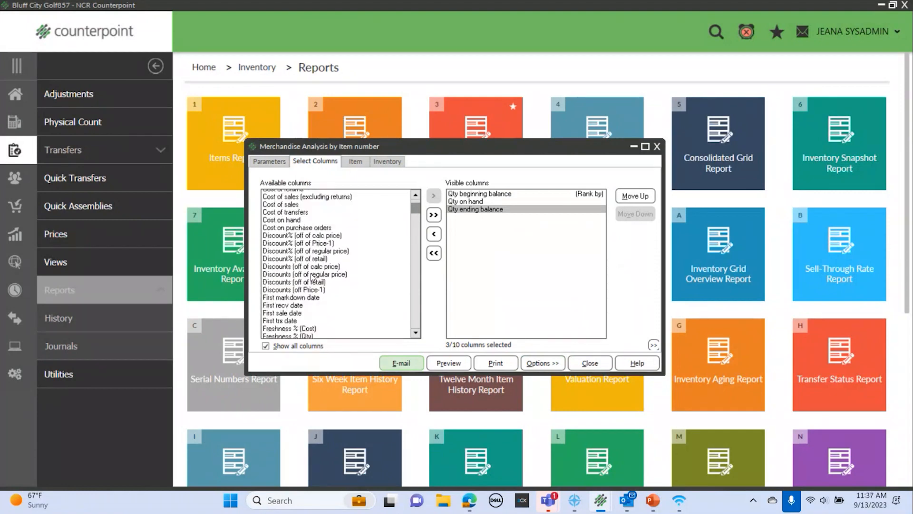
{"action": "left_click_drag", "start_coordinate": [288, 303], "coordinate": [476, 218]}
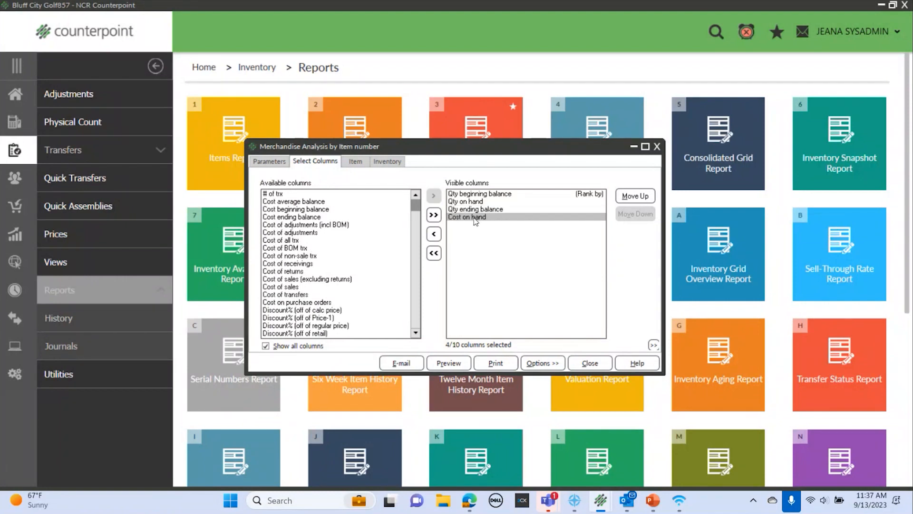
{"action": "left_click", "coordinate": [270, 161]}
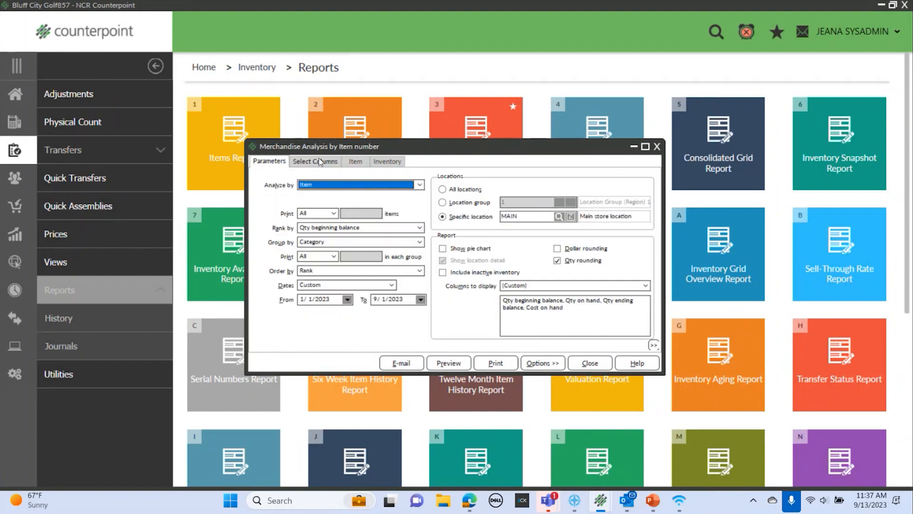
{"action": "left_click", "coordinate": [316, 161]}
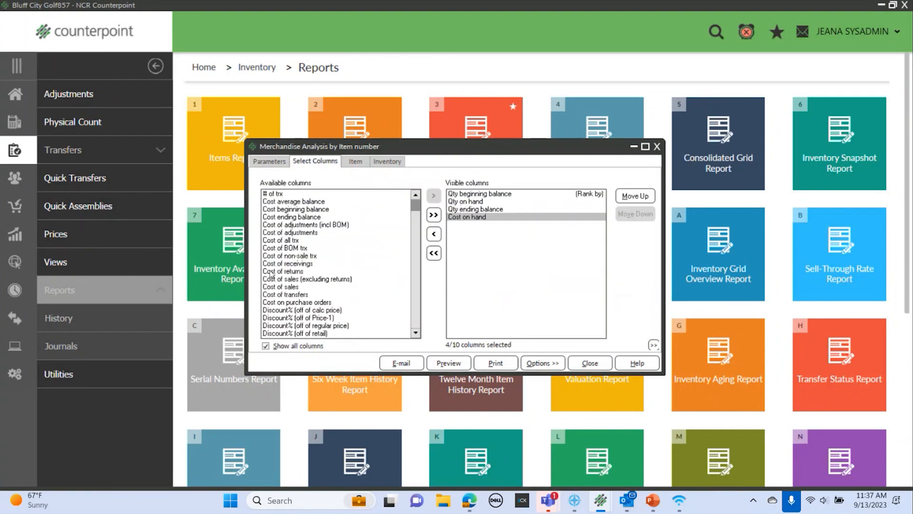
{"action": "double_click", "coordinate": [296, 209]}
{"action": "double_click", "coordinate": [294, 209]}
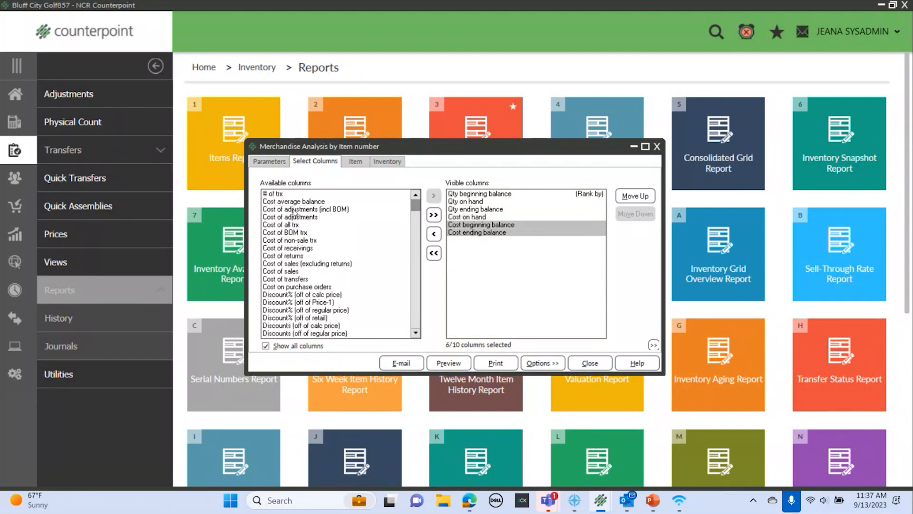
Review the selected quantity and cost columns and the Item and Inventory filters, and close the Merchandise Analysis report
{"action": "left_click", "coordinate": [483, 194]}
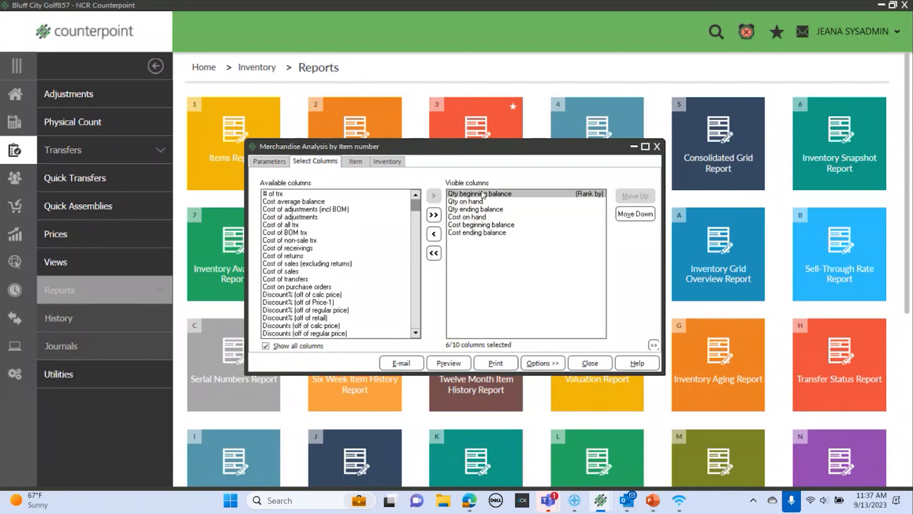
{"action": "left_click", "coordinate": [483, 209]}
{"action": "left_click", "coordinate": [478, 225]}
{"action": "left_click", "coordinate": [477, 233]}
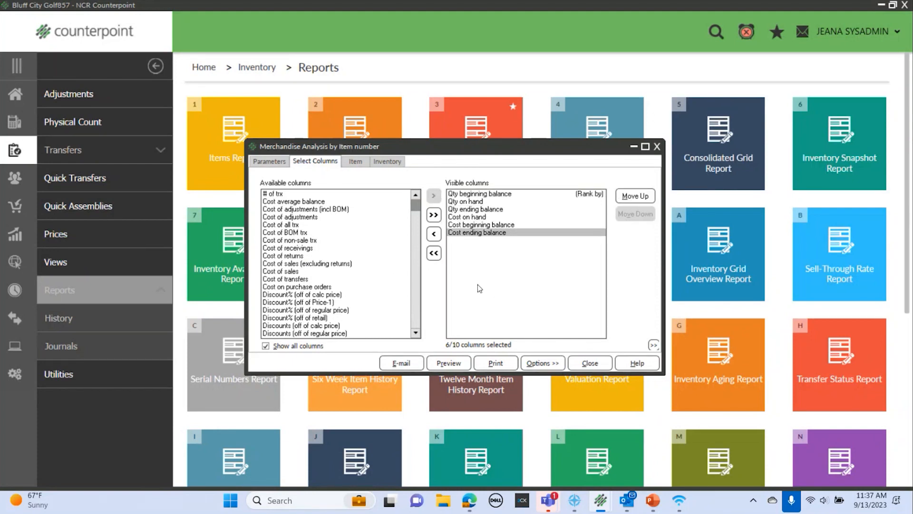
{"action": "left_click", "coordinate": [357, 162]}
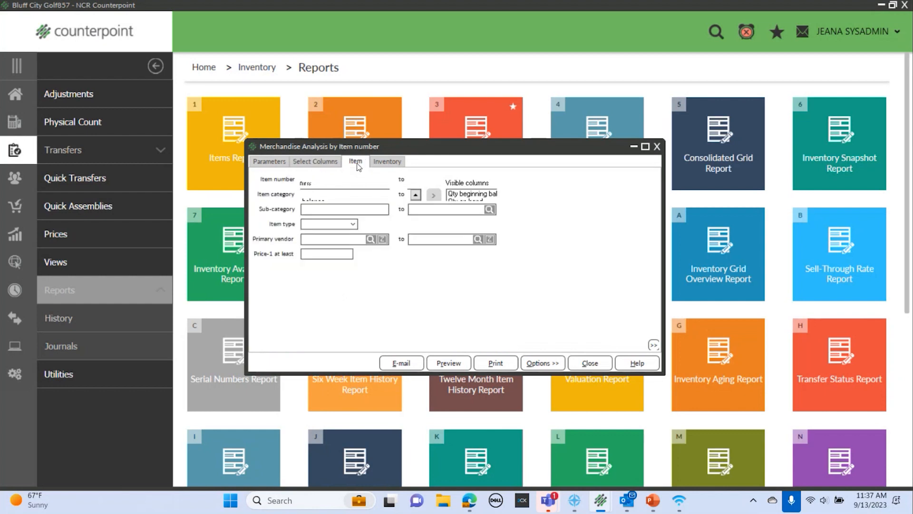
{"action": "left_click", "coordinate": [391, 163]}
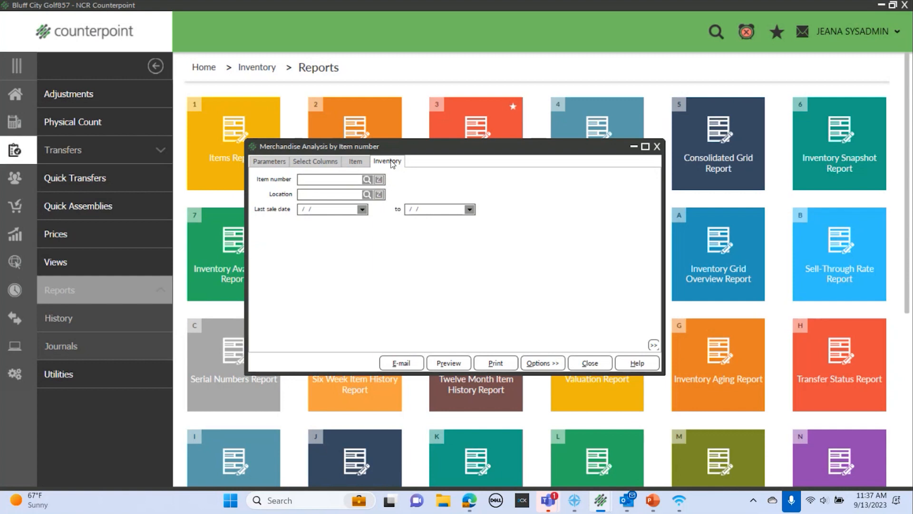
{"action": "left_click", "coordinate": [656, 147]}
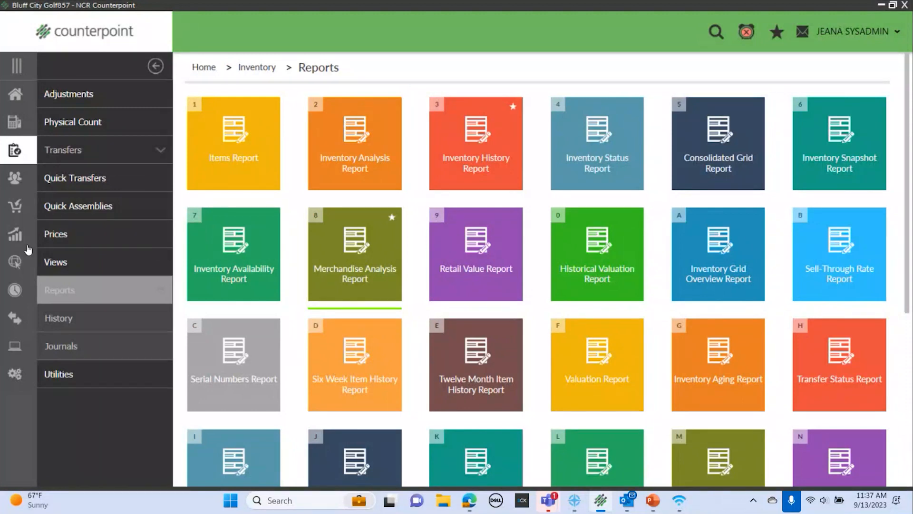
Return to the home page and open the Inventory History Report from the inventory reports
{"action": "left_click", "coordinate": [16, 95]}
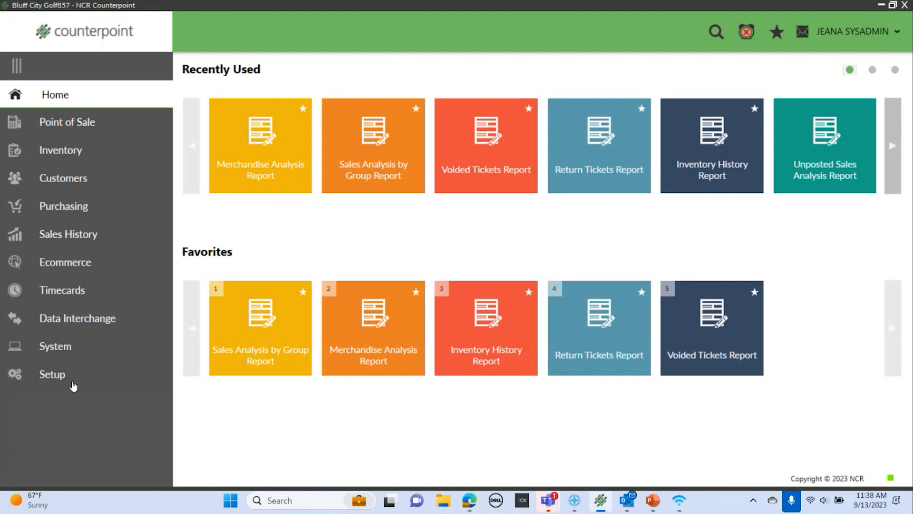
{"action": "left_click", "coordinate": [50, 150]}
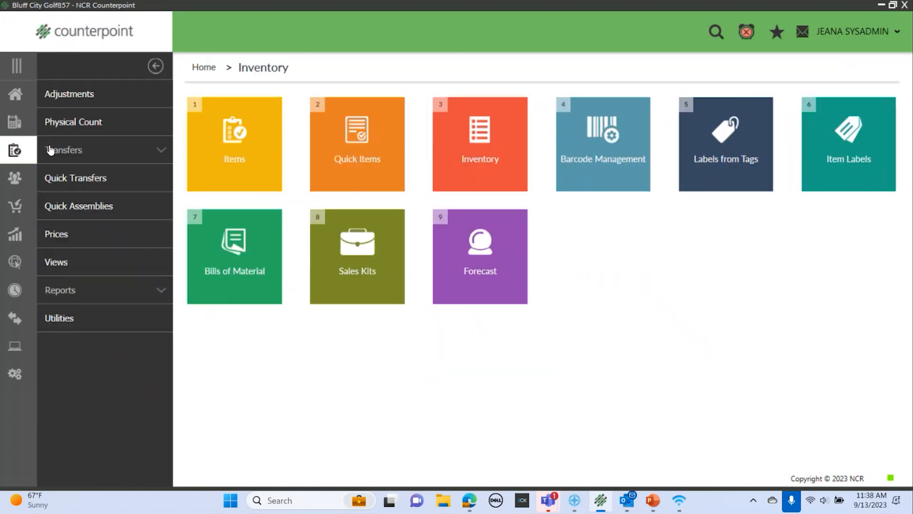
{"action": "left_click", "coordinate": [75, 294]}
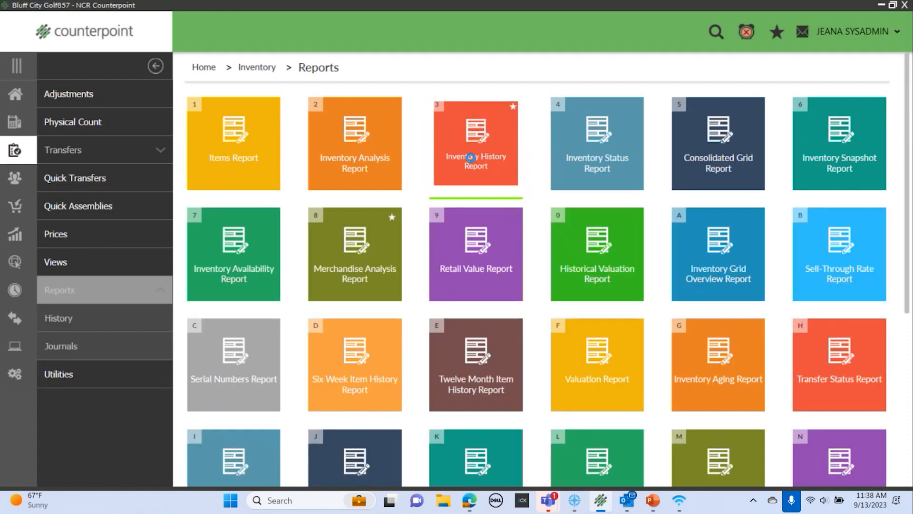
{"action": "left_click", "coordinate": [470, 157]}
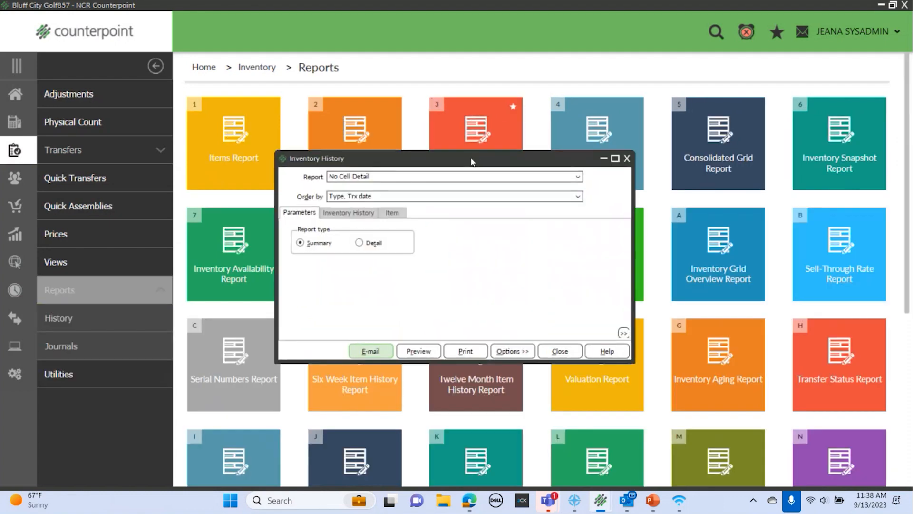
Order the Inventory History report by Trx date, Type and set its report type to Detail
{"action": "left_click", "coordinate": [431, 197]}
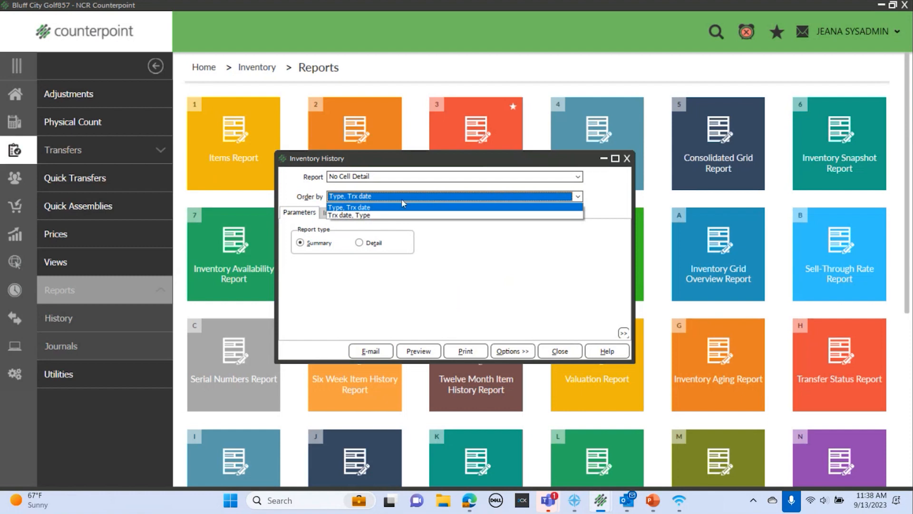
{"action": "left_click", "coordinate": [386, 215]}
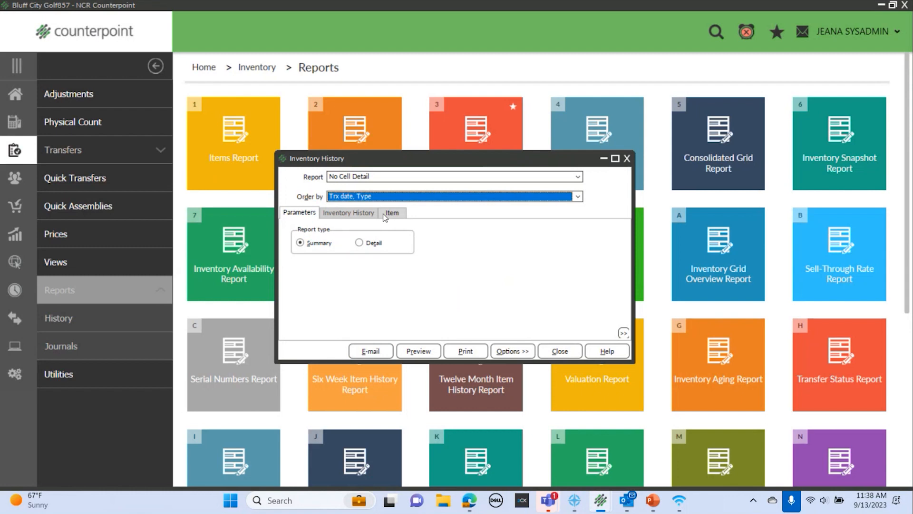
{"action": "left_click", "coordinate": [454, 197]}
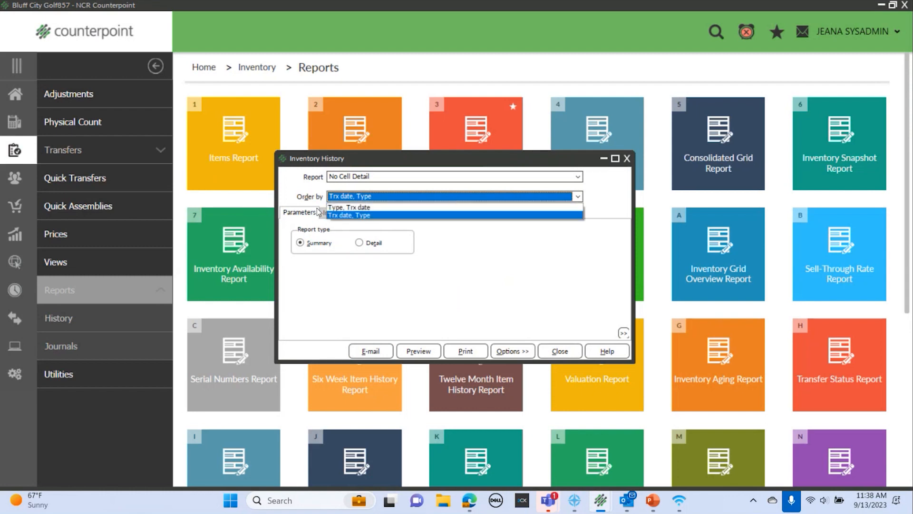
{"action": "left_click", "coordinate": [350, 207]}
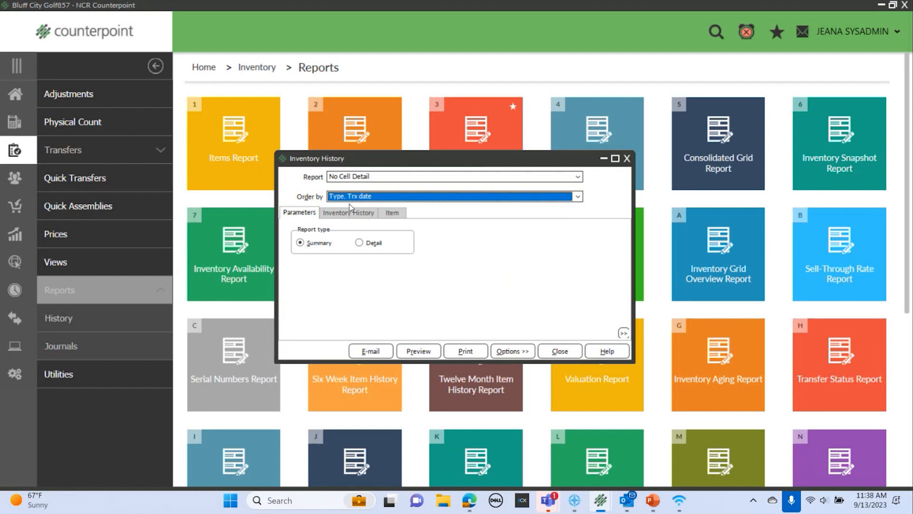
{"action": "left_click", "coordinate": [367, 197]}
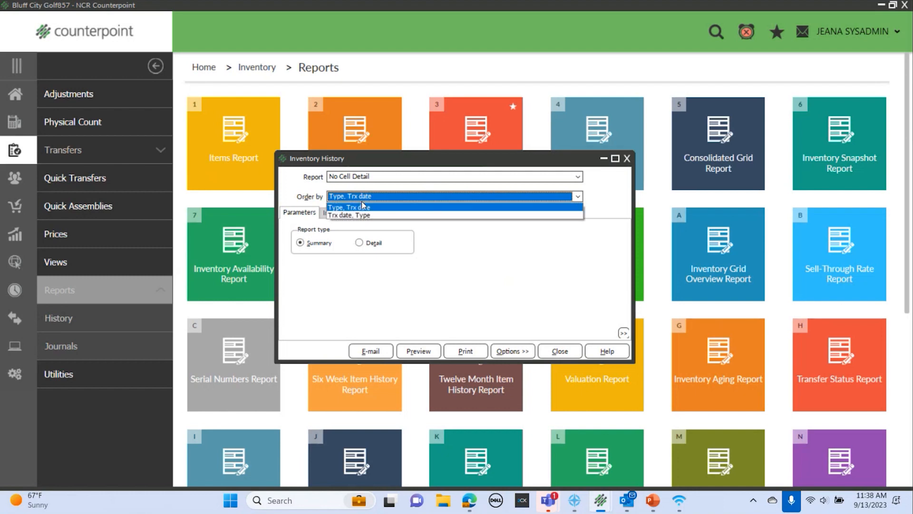
{"action": "left_click", "coordinate": [362, 215]}
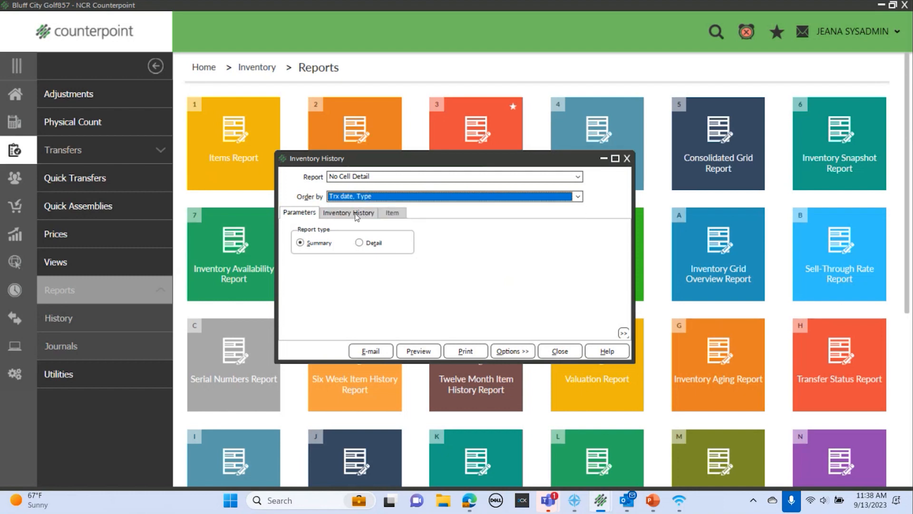
{"action": "left_click", "coordinate": [359, 243]}
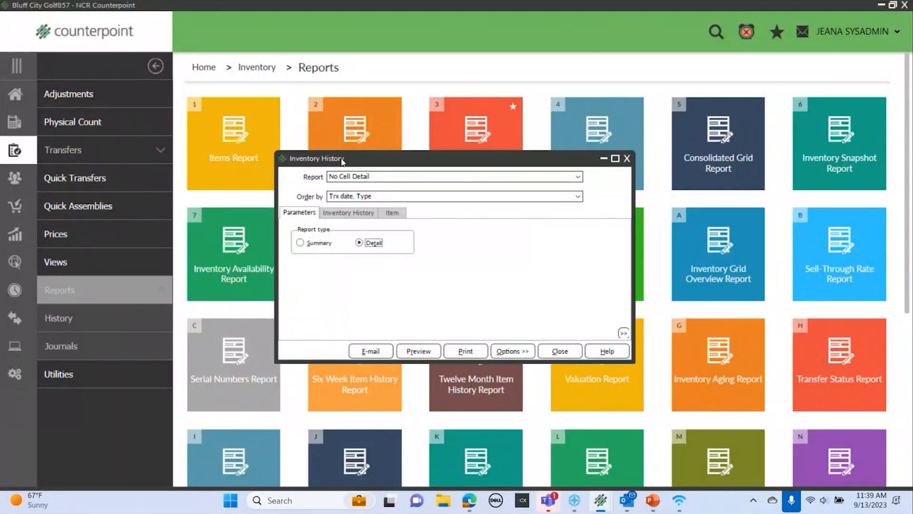
Limit the Inventory History report to item number 100003 as both start and end of the range
{"action": "left_click", "coordinate": [345, 212]}
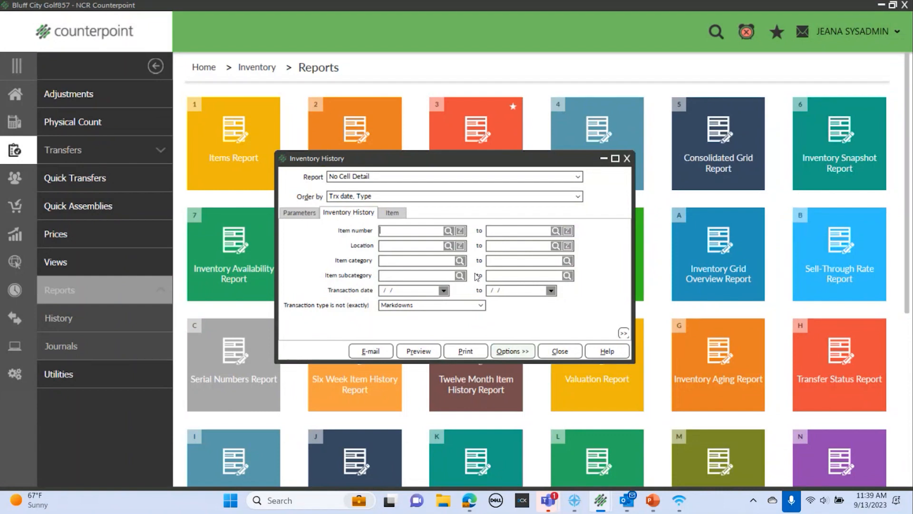
{"action": "left_click", "coordinate": [448, 231]}
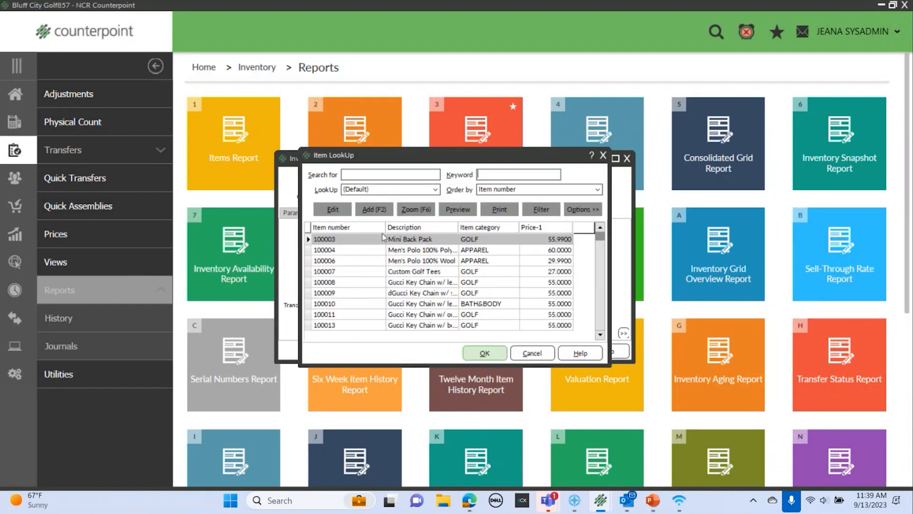
{"action": "left_click", "coordinate": [482, 353]}
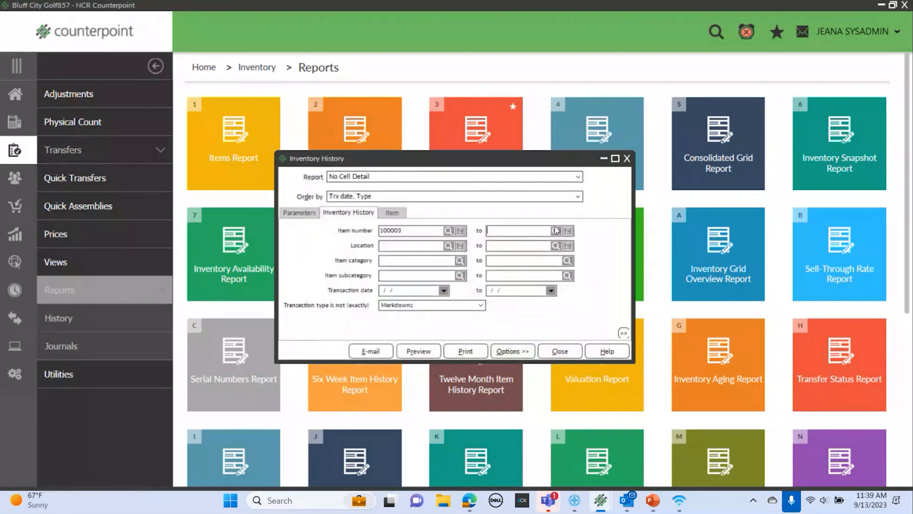
{"action": "left_click", "coordinate": [556, 230]}
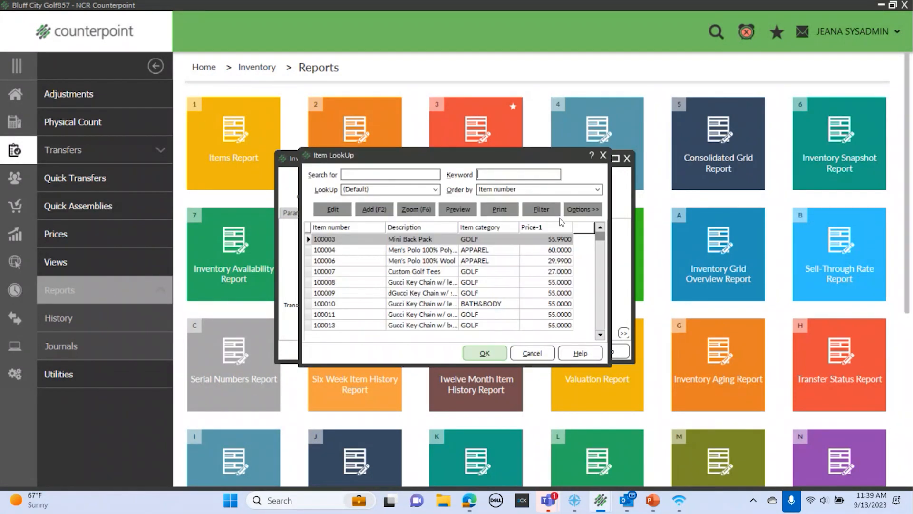
{"action": "left_click", "coordinate": [485, 353]}
Restrict the Inventory History report's location range to MAIN through MAIN
{"action": "left_click", "coordinate": [392, 246]}
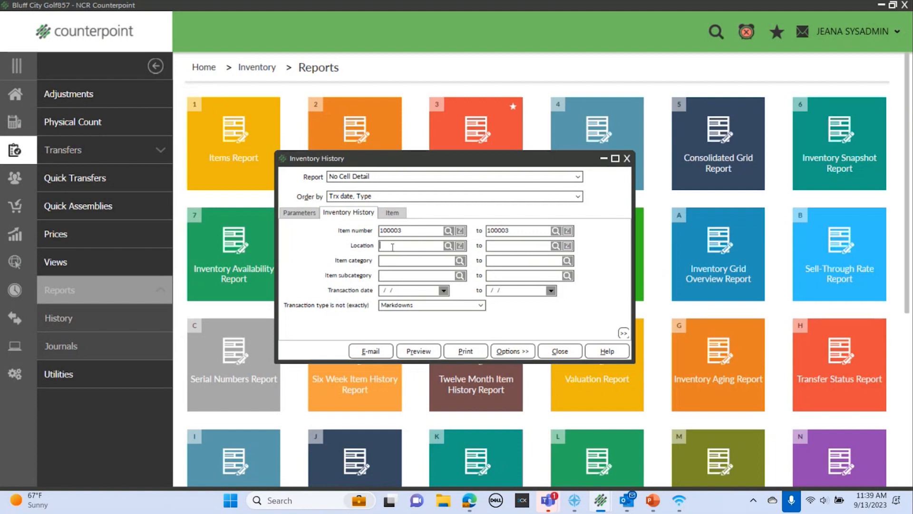
{"action": "type", "text": "MAIN"}
{"action": "type", "text": "AIN"}
{"action": "left_click", "coordinate": [396, 289]}
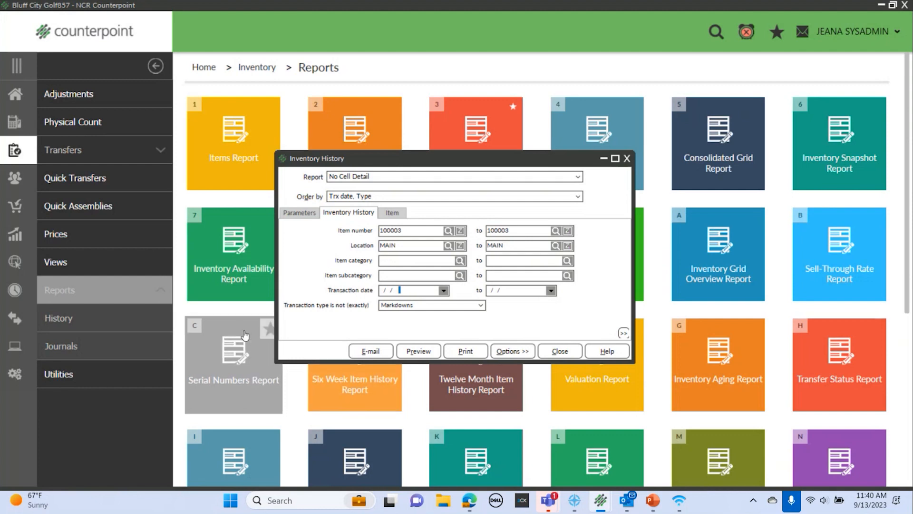
Preview the Inventory History report and examine the transaction types listed for item 100003
{"action": "left_click", "coordinate": [418, 354]}
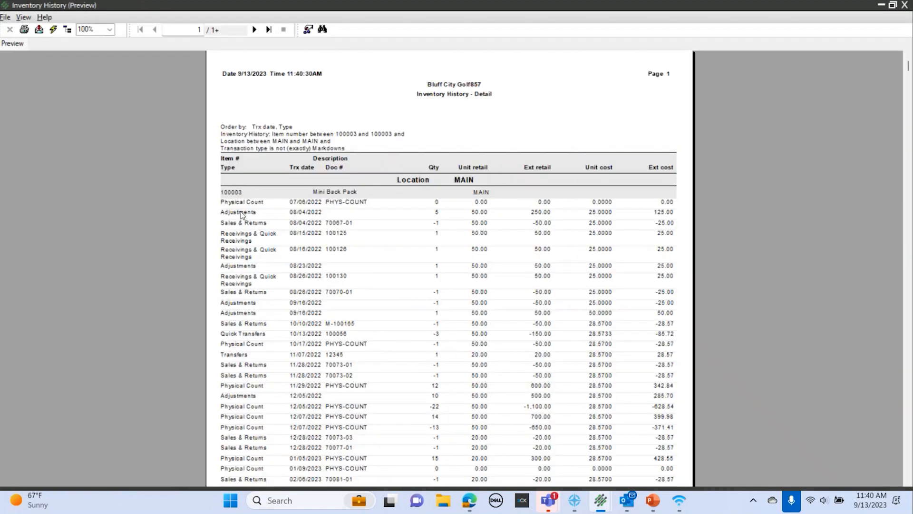
{"action": "left_click", "coordinate": [240, 223]}
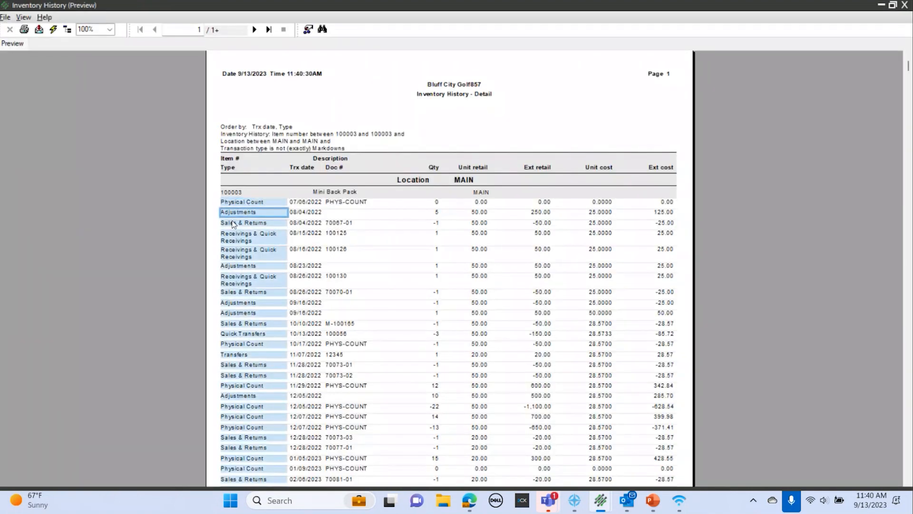
{"action": "left_click", "coordinate": [229, 232]}
{"action": "left_click", "coordinate": [225, 249]}
{"action": "left_click", "coordinate": [225, 266]}
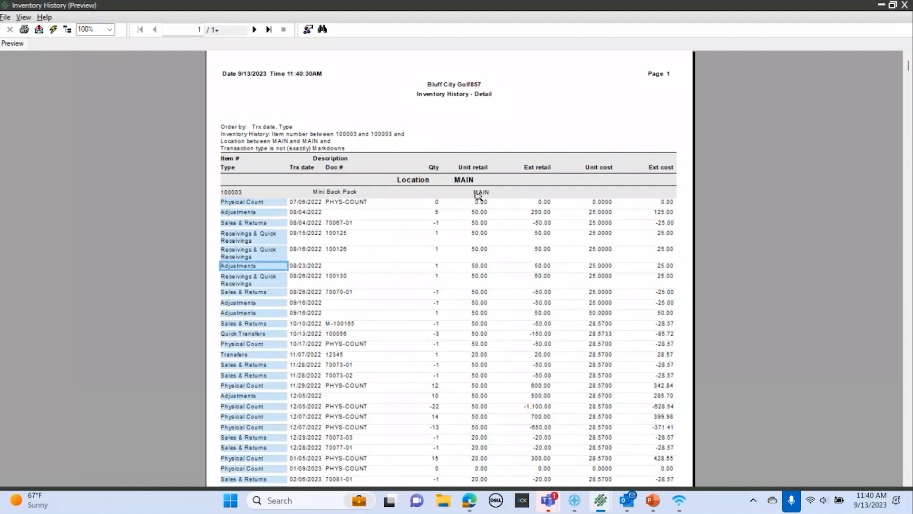
Examine the quantities of the adjustment, the 08/04/2022 sale and the 10/17/2022 physical count in the preview
{"action": "left_click", "coordinate": [435, 211]}
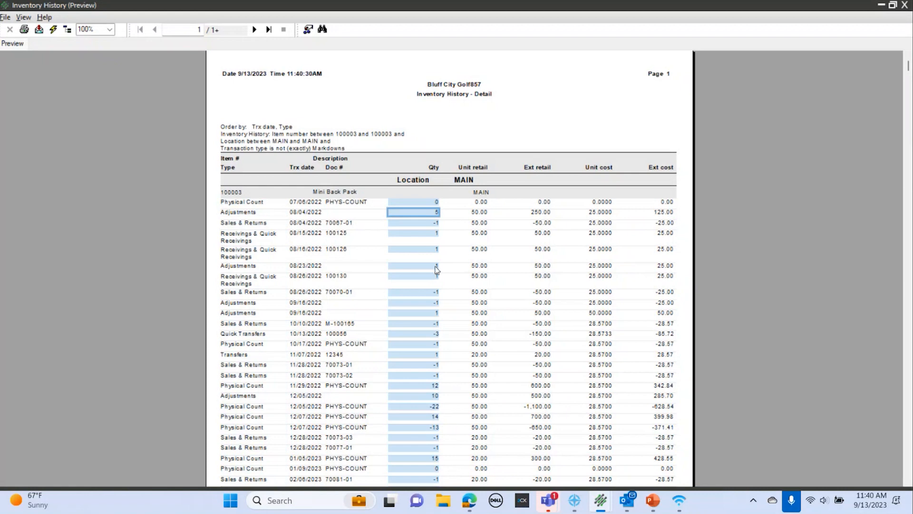
{"action": "left_click", "coordinate": [426, 223]}
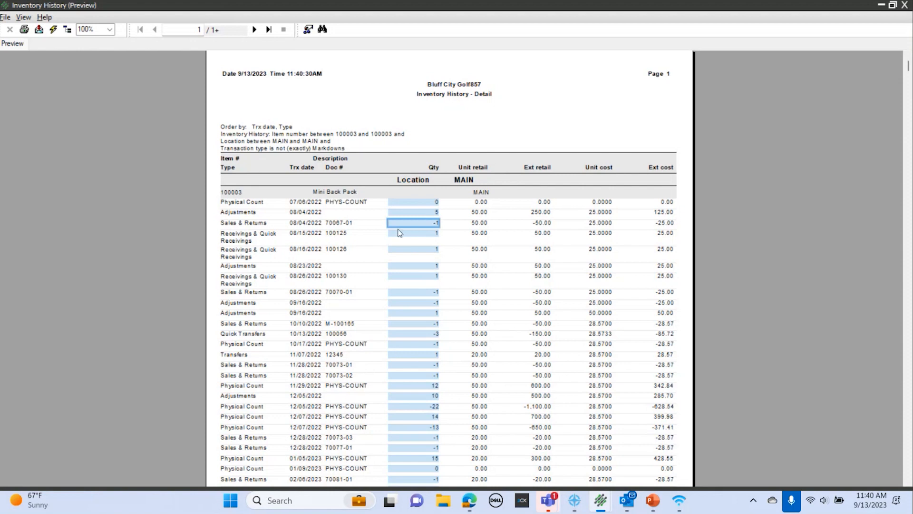
{"action": "left_click", "coordinate": [251, 224]}
{"action": "left_click", "coordinate": [434, 226]}
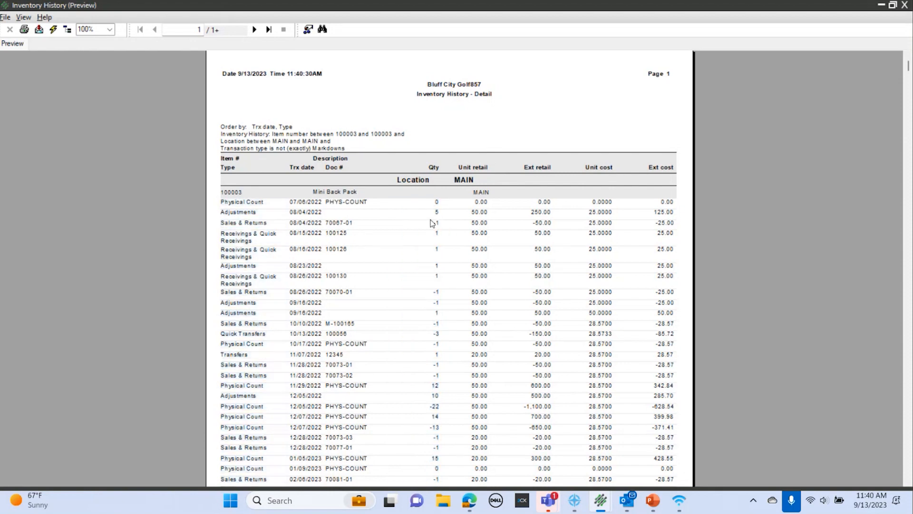
{"action": "left_click", "coordinate": [437, 224]}
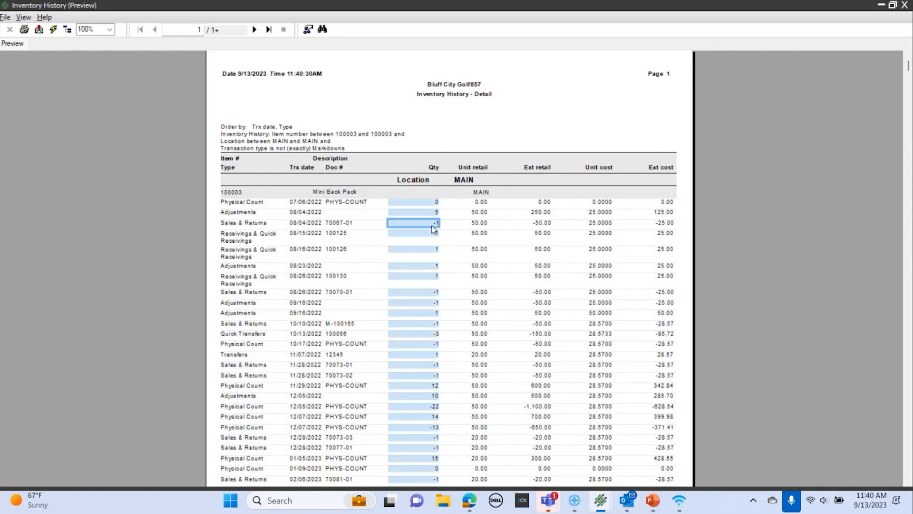
{"action": "left_click", "coordinate": [246, 346]}
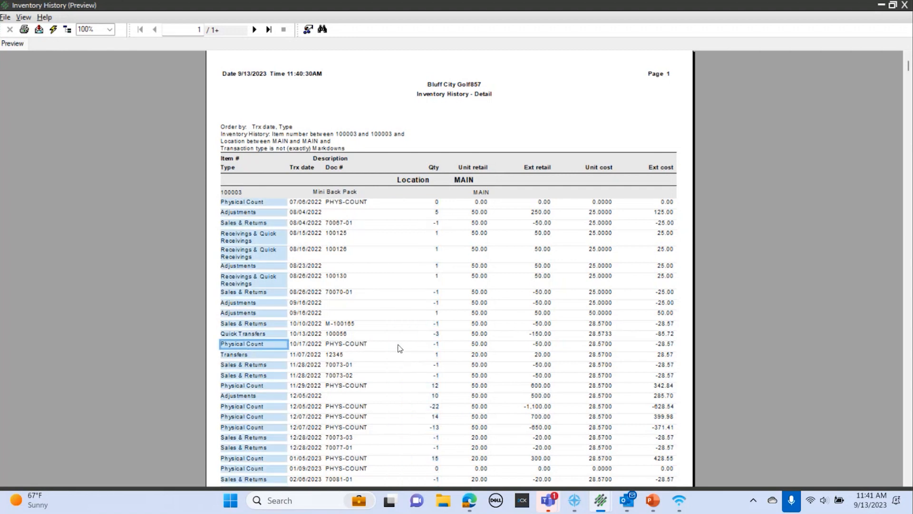
{"action": "left_click", "coordinate": [424, 345]}
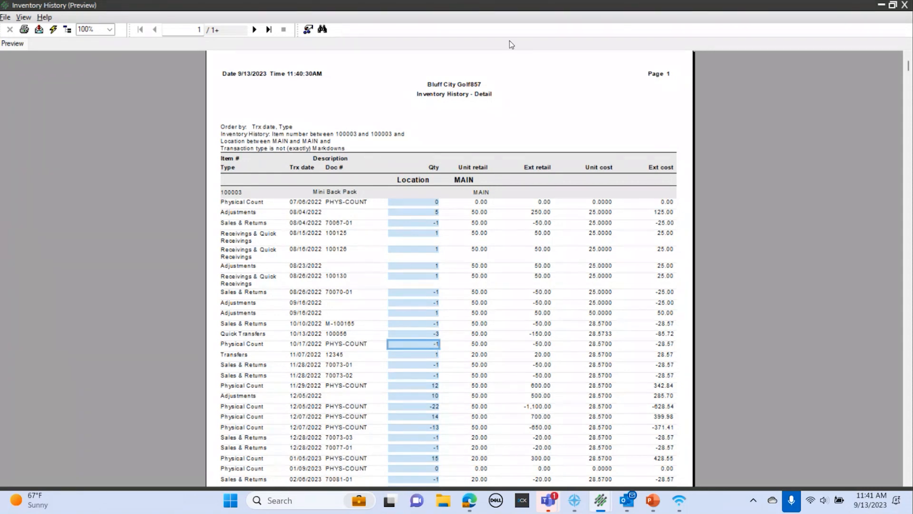
Go to page 3 of the Inventory History preview and enlarge it to 150% to read the report totals
{"action": "left_click", "coordinate": [255, 30]}
{"action": "left_click", "coordinate": [255, 30]}
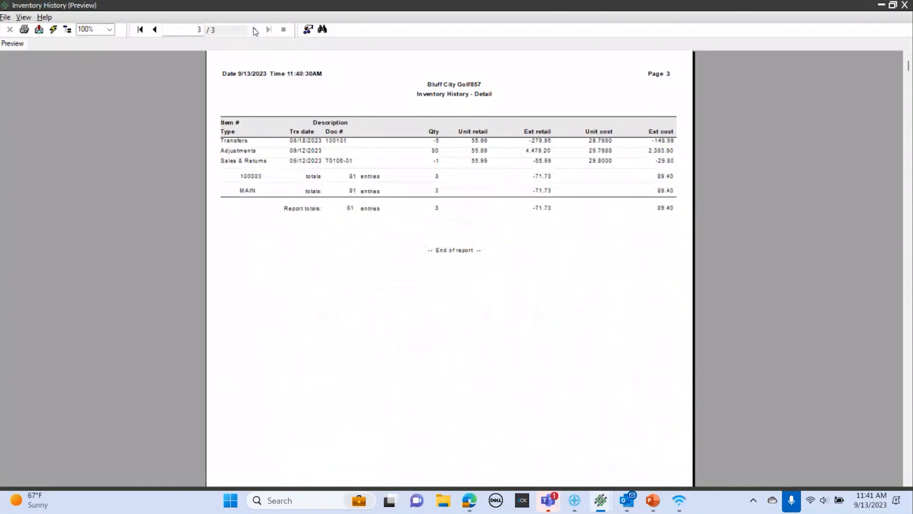
{"action": "left_click", "coordinate": [110, 30]}
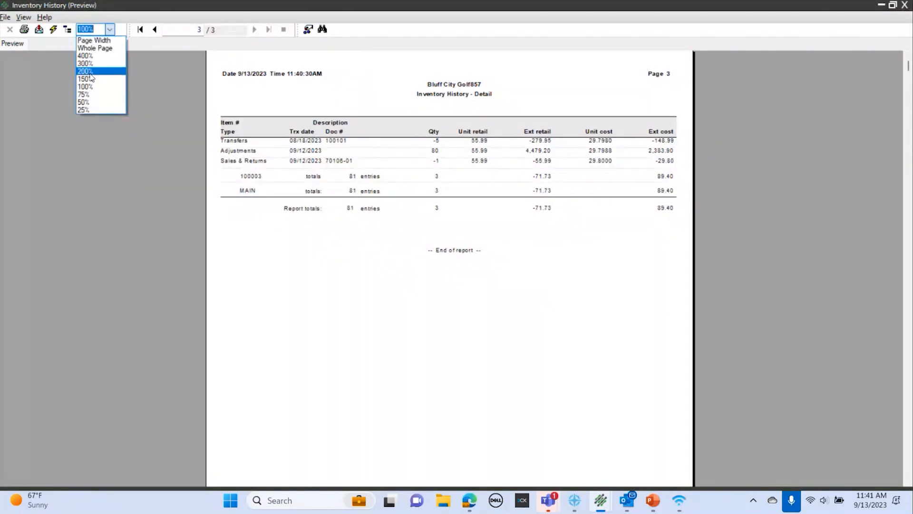
{"action": "left_click", "coordinate": [88, 79]}
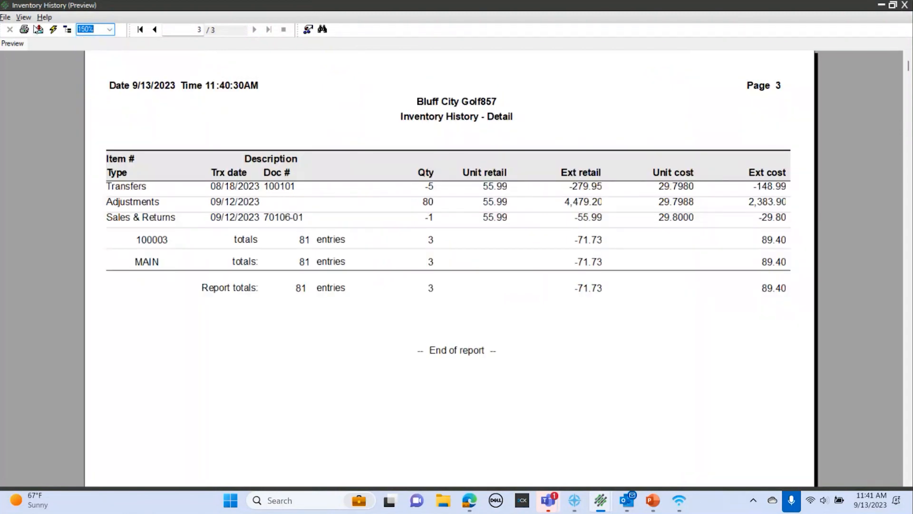
Look at the preview's export options and text search, closing each without exporting or searching
{"action": "left_click", "coordinate": [39, 29]}
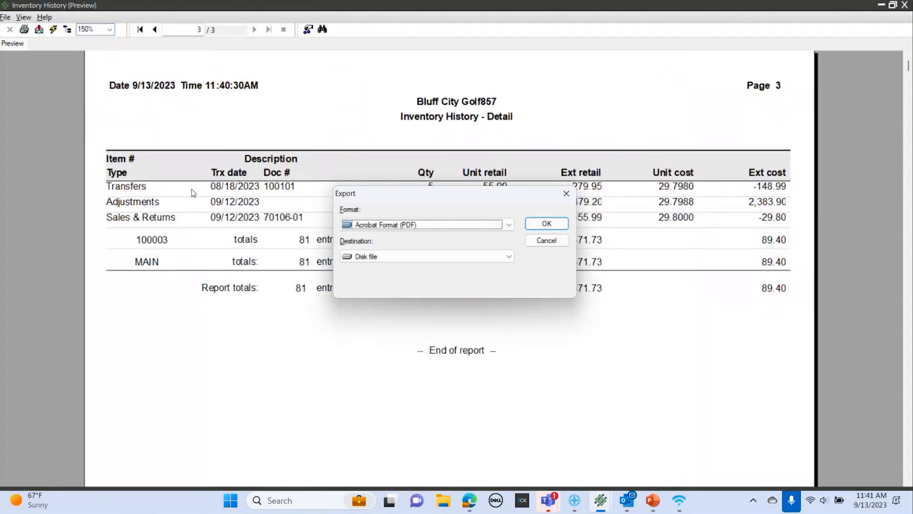
{"action": "left_click", "coordinate": [566, 193]}
{"action": "left_click", "coordinate": [322, 30]}
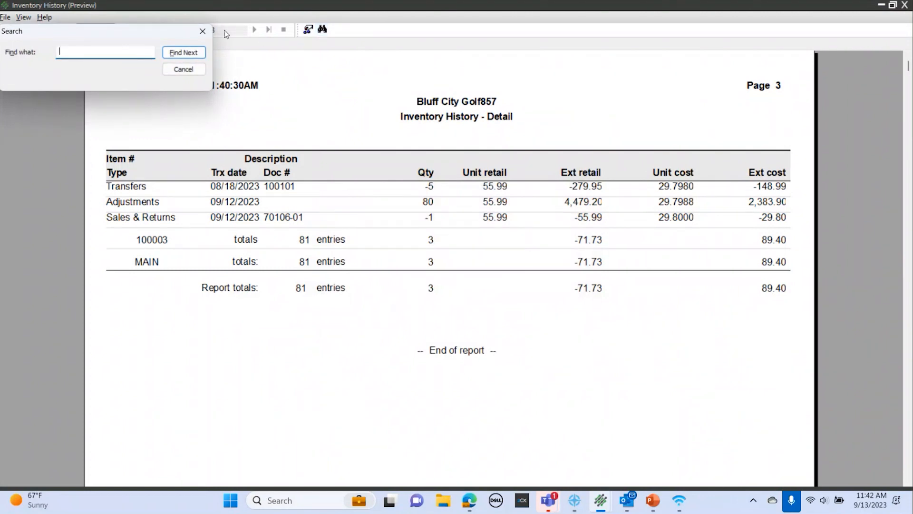
{"action": "left_click", "coordinate": [203, 31]}
Exit the Inventory History preview and return to the home page
{"action": "left_click", "coordinate": [5, 17]}
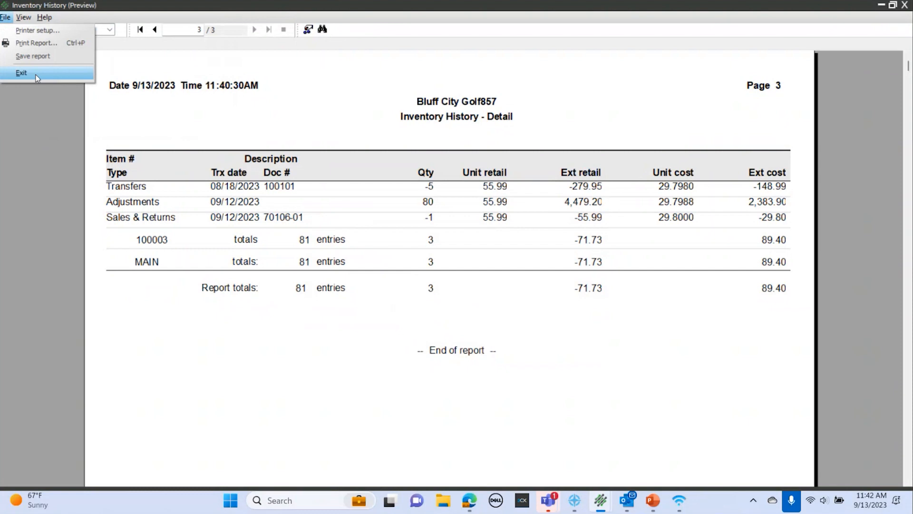
{"action": "left_click", "coordinate": [22, 72]}
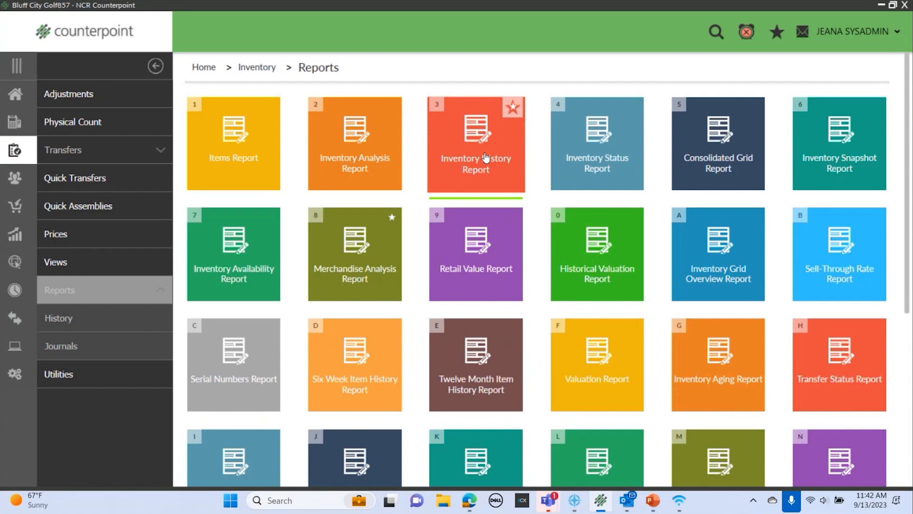
{"action": "left_click", "coordinate": [16, 94]}
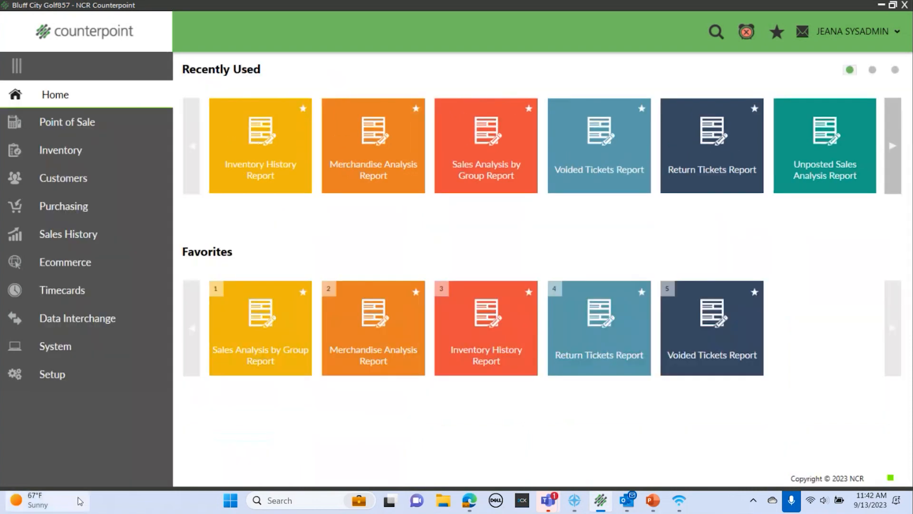
{"action": "mouse_move", "coordinate": [87, 503]}
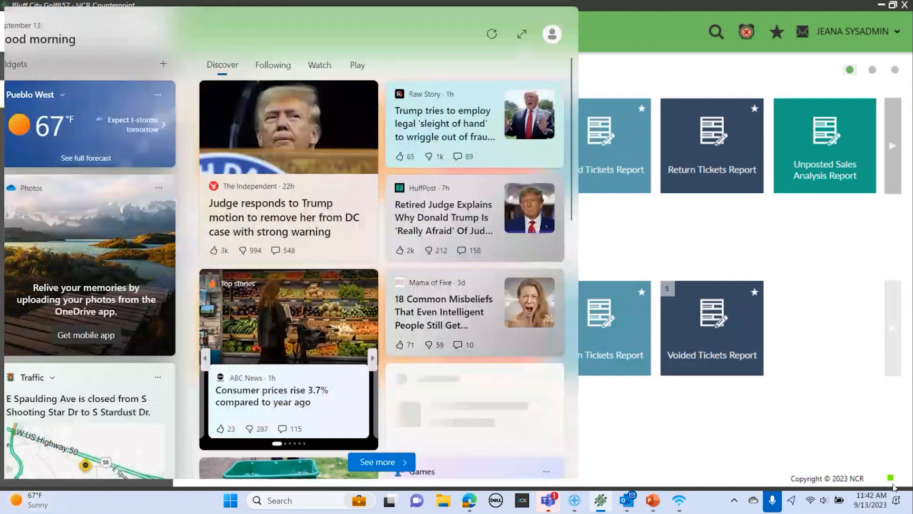
{"action": "left_click", "coordinate": [893, 486]}
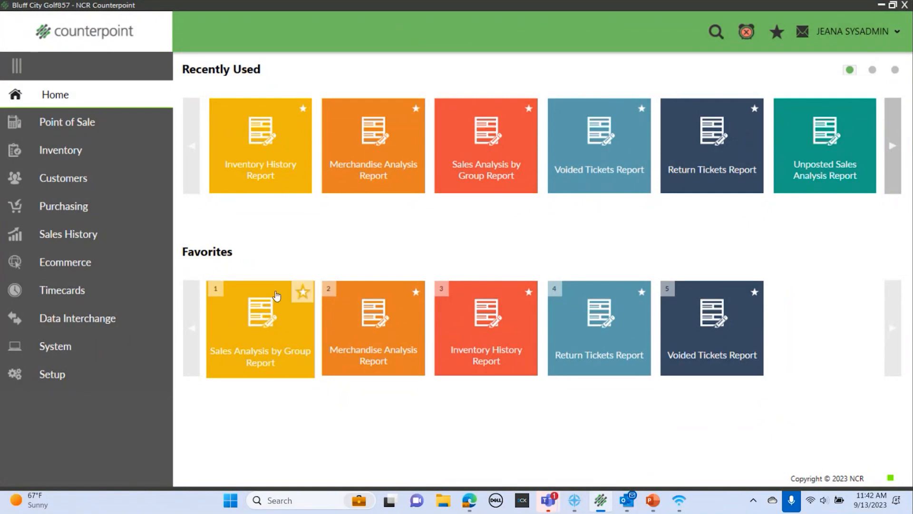
Open the Return Tickets Report from the sales history reports and set it to Item detail with payment detail shown
{"action": "left_click", "coordinate": [70, 233]}
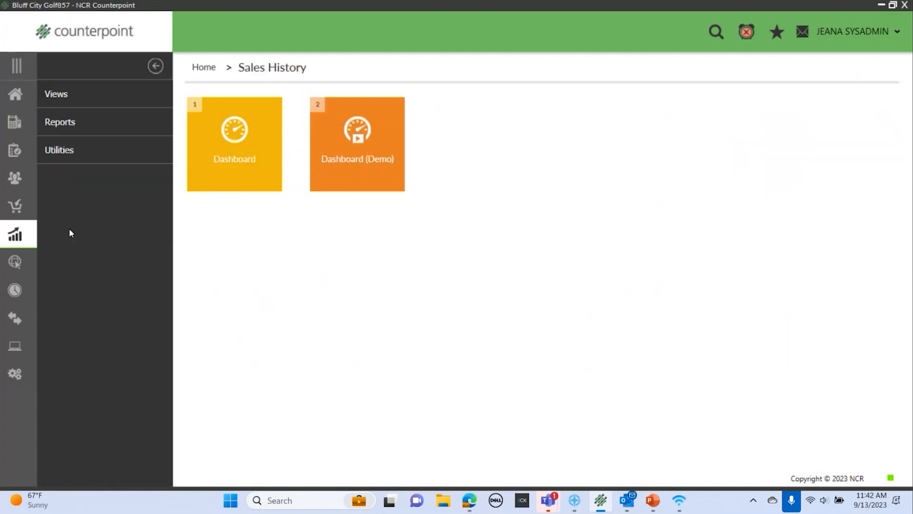
{"action": "left_click", "coordinate": [103, 123]}
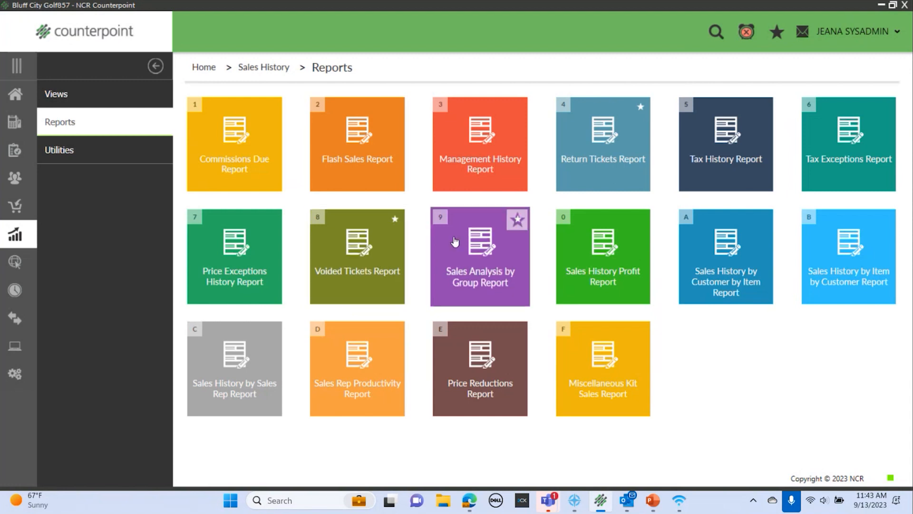
{"action": "left_click", "coordinate": [619, 168]}
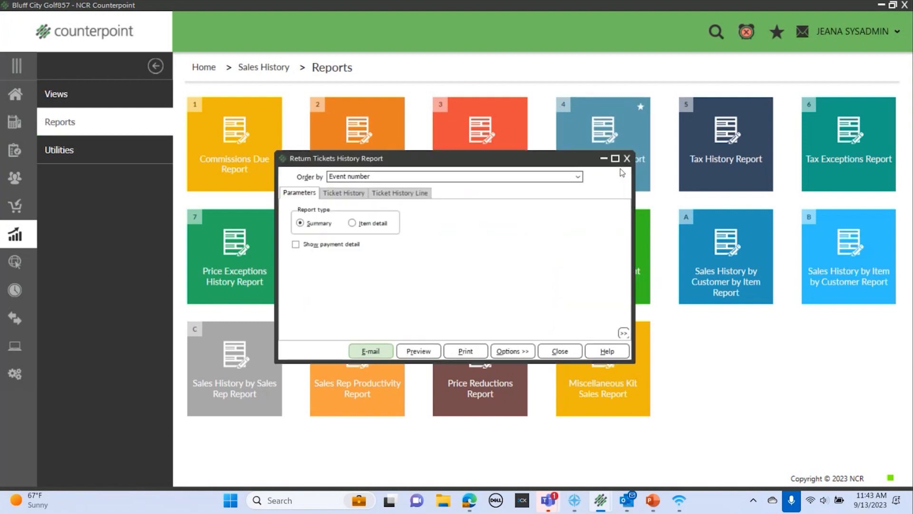
{"action": "left_click", "coordinate": [353, 223]}
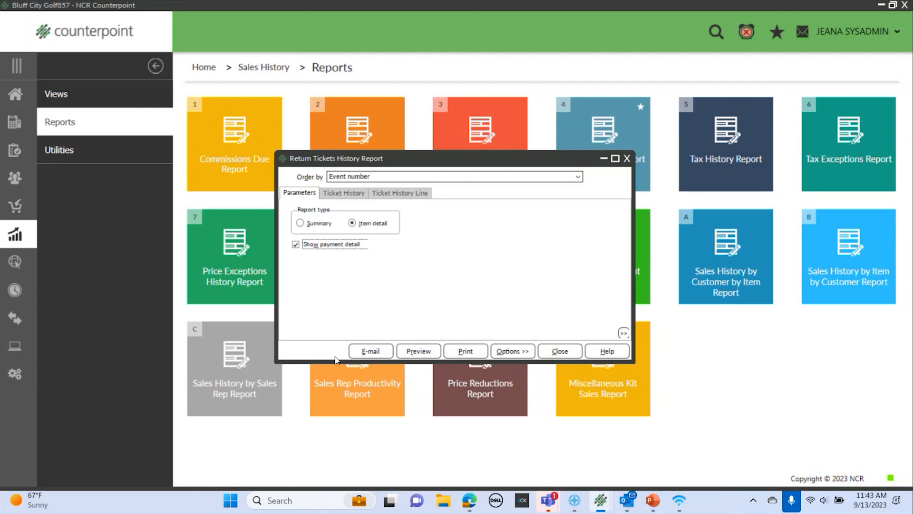
Filter the Return Tickets report to business dates starting 1/1/2023 and preview it
{"action": "left_click", "coordinate": [339, 192]}
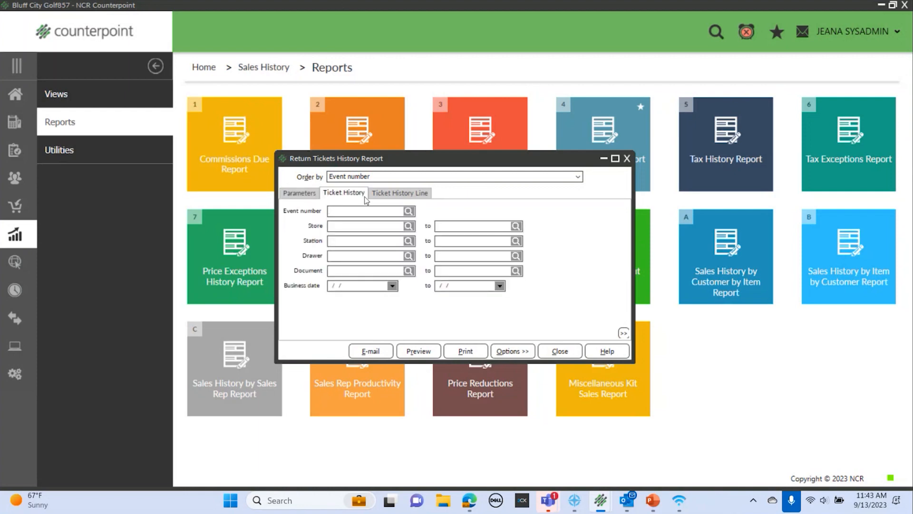
{"action": "left_click", "coordinate": [343, 286]}
{"action": "key", "text": "y"}
{"action": "left_click", "coordinate": [419, 352]}
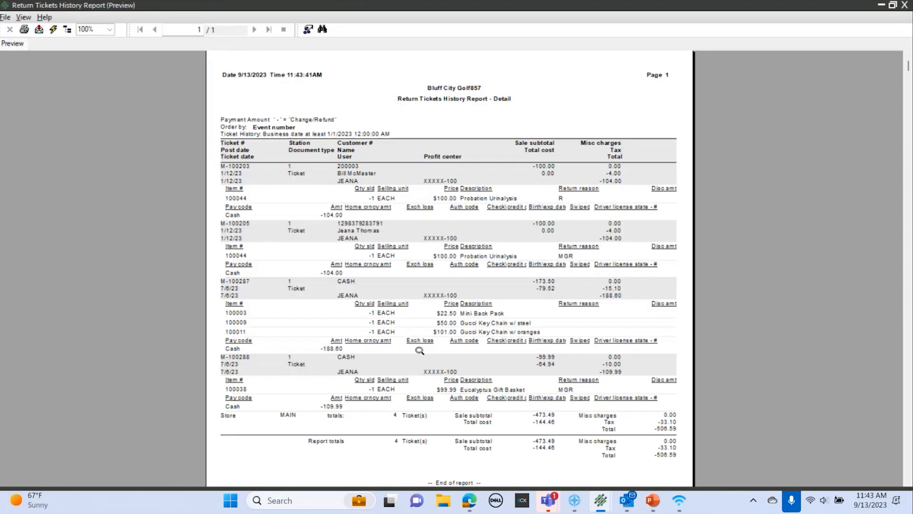
Check the ticket count in the Return Tickets report totals and exit the preview
{"action": "left_click", "coordinate": [396, 442]}
{"action": "left_click", "coordinate": [4, 17]}
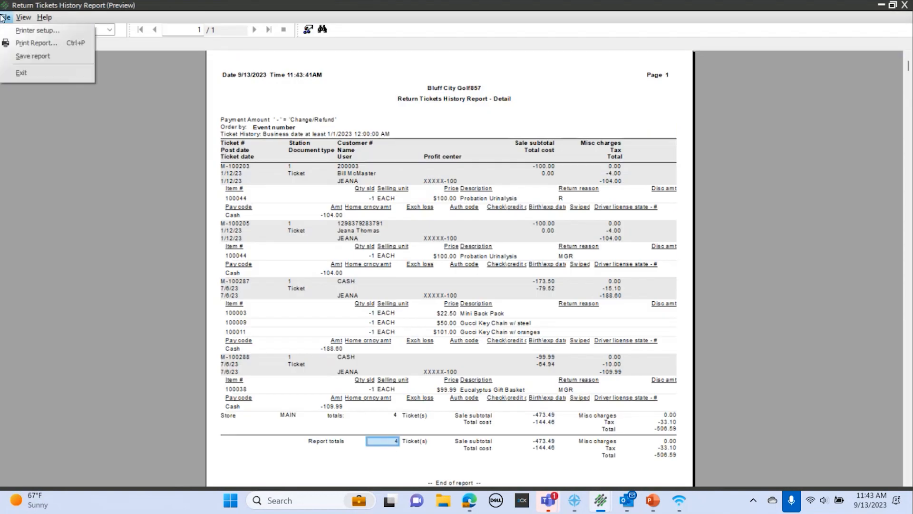
{"action": "left_click", "coordinate": [12, 75]}
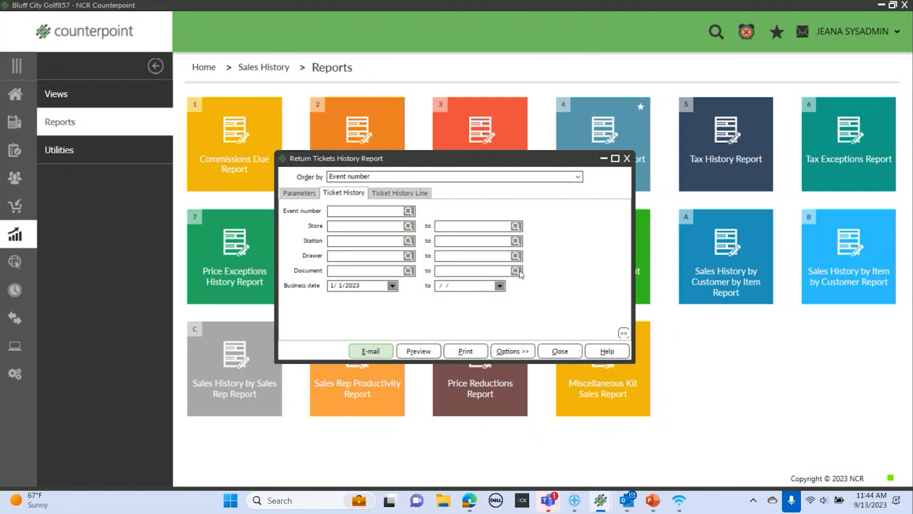
Preview the Return Tickets report again to review the first ticket's user and customer name, and close the report
{"action": "left_click", "coordinate": [419, 350]}
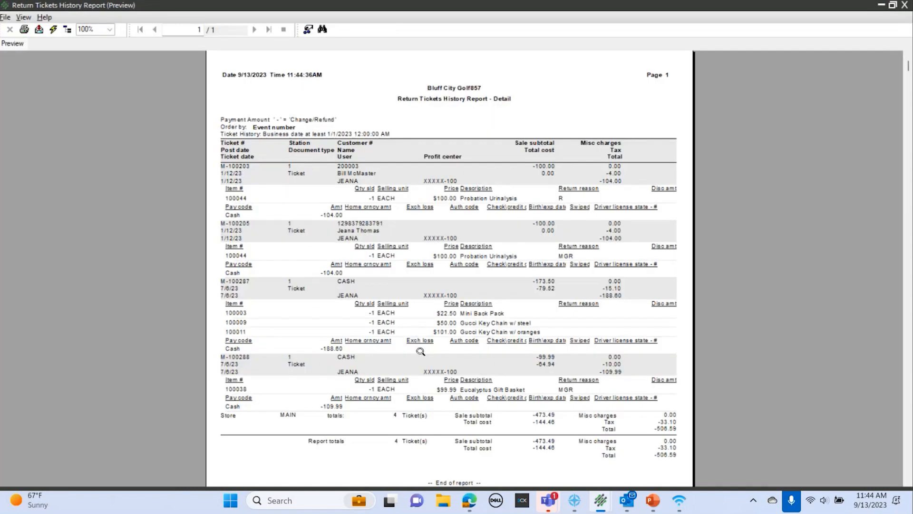
{"action": "left_click", "coordinate": [340, 181]}
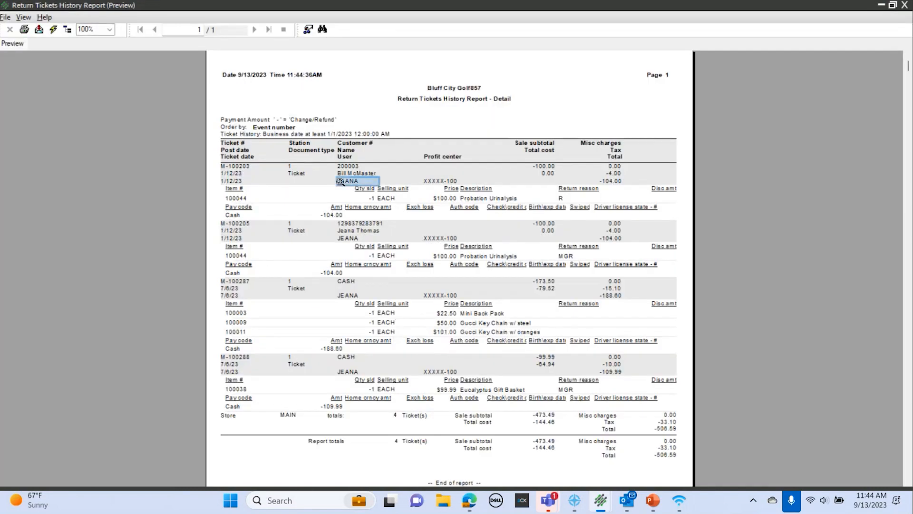
{"action": "left_click", "coordinate": [358, 174]}
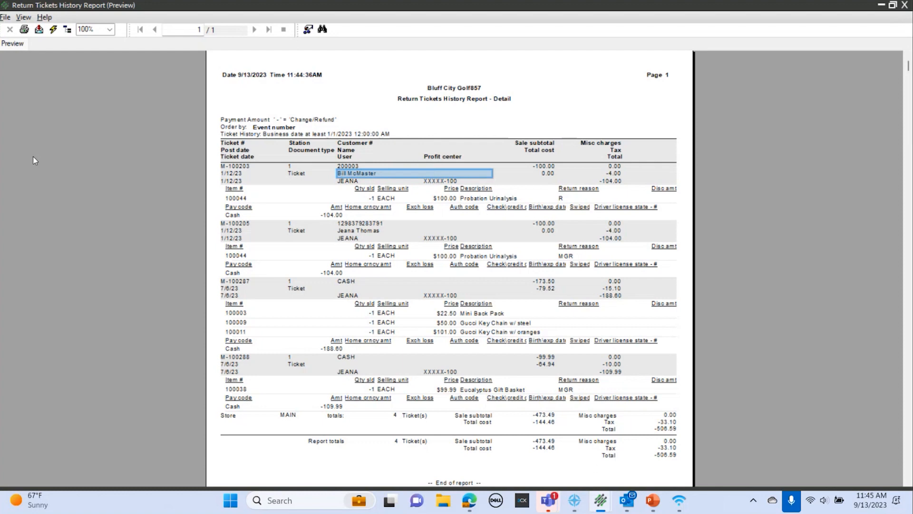
{"action": "left_click", "coordinate": [2, 20]}
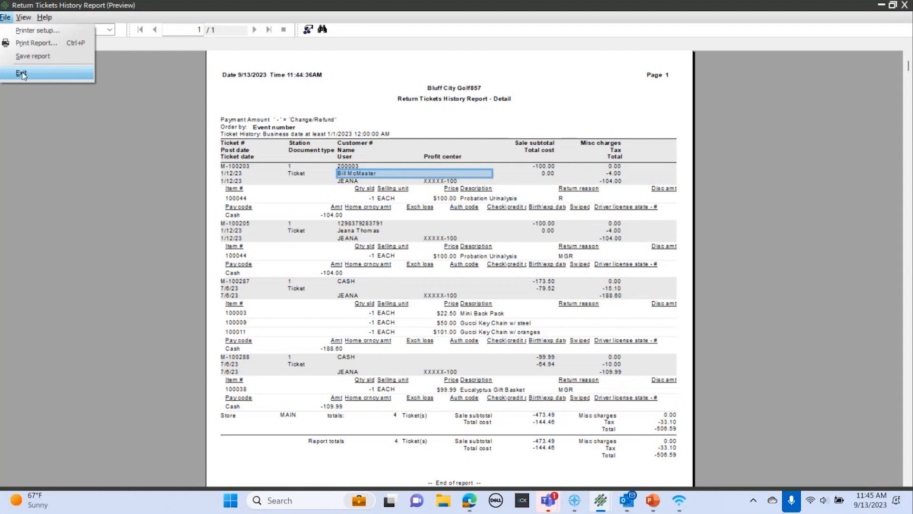
{"action": "left_click", "coordinate": [22, 73]}
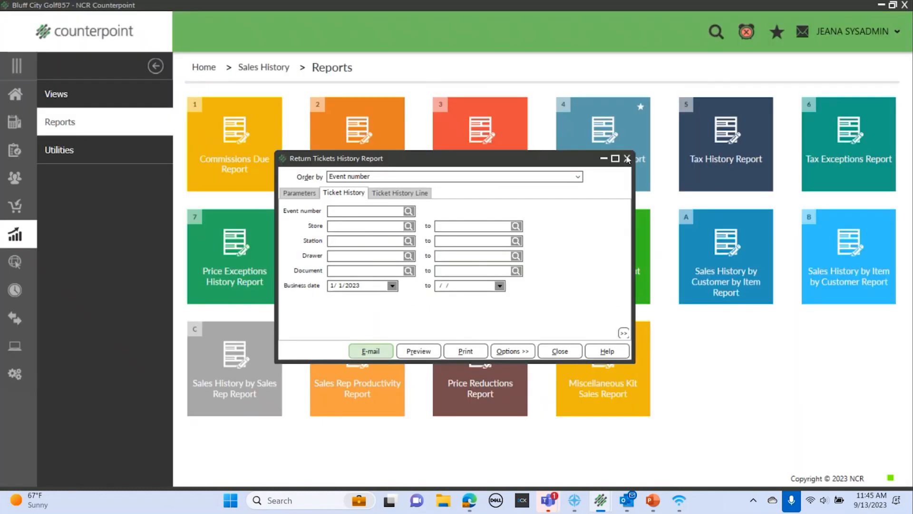
{"action": "left_click", "coordinate": [628, 158]}
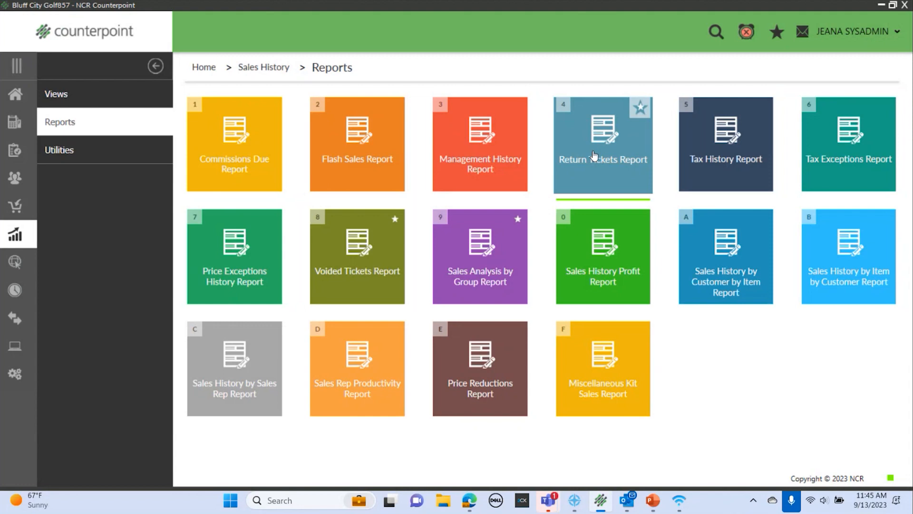
Open the Voided Tickets Report and set it to Item detail with payment detail shown
{"action": "left_click", "coordinate": [357, 270]}
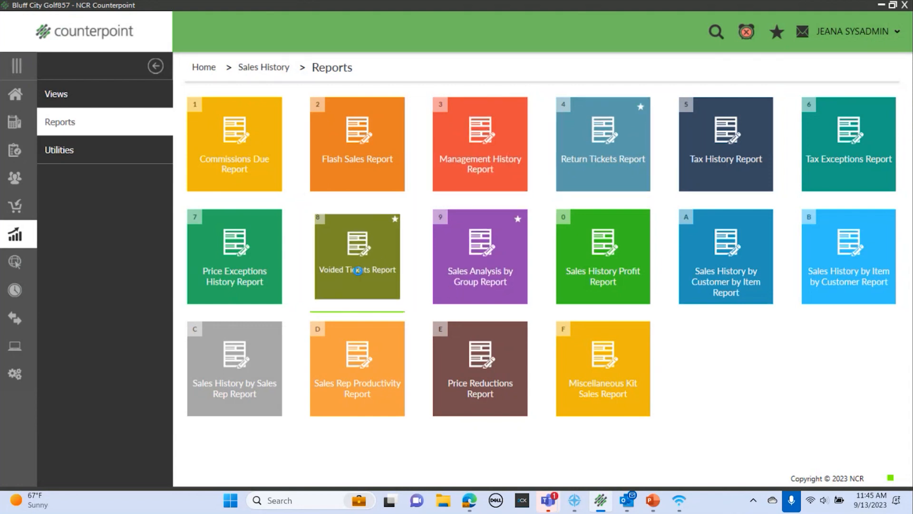
{"action": "left_click", "coordinate": [352, 227]}
{"action": "left_click", "coordinate": [334, 250]}
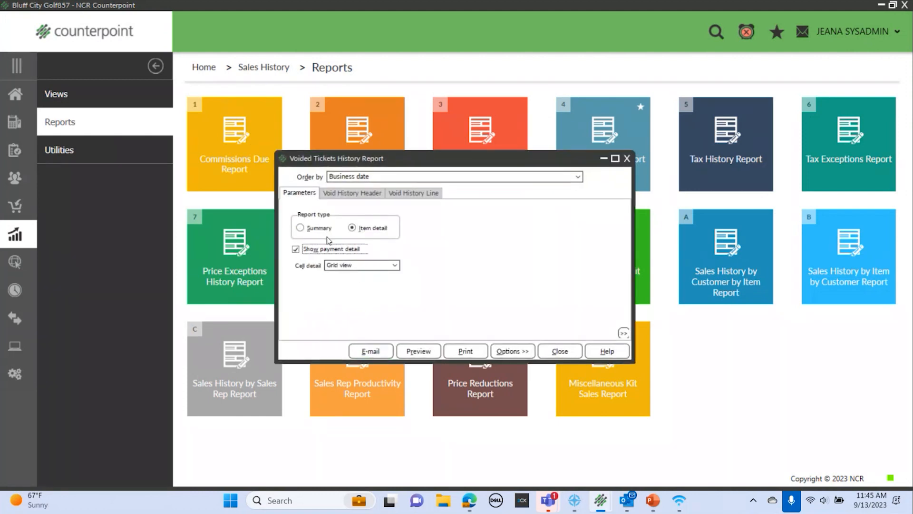
Filter the Voided Tickets report to ticket dates starting 1/1/2023 and preview it
{"action": "left_click", "coordinate": [355, 194]}
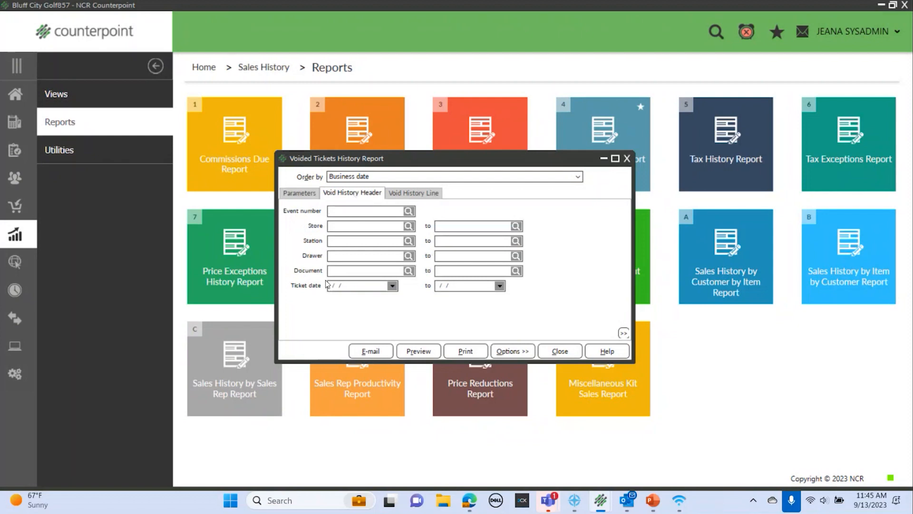
{"action": "left_click", "coordinate": [360, 285]}
{"action": "key", "text": "y"}
{"action": "left_click", "coordinate": [419, 351]}
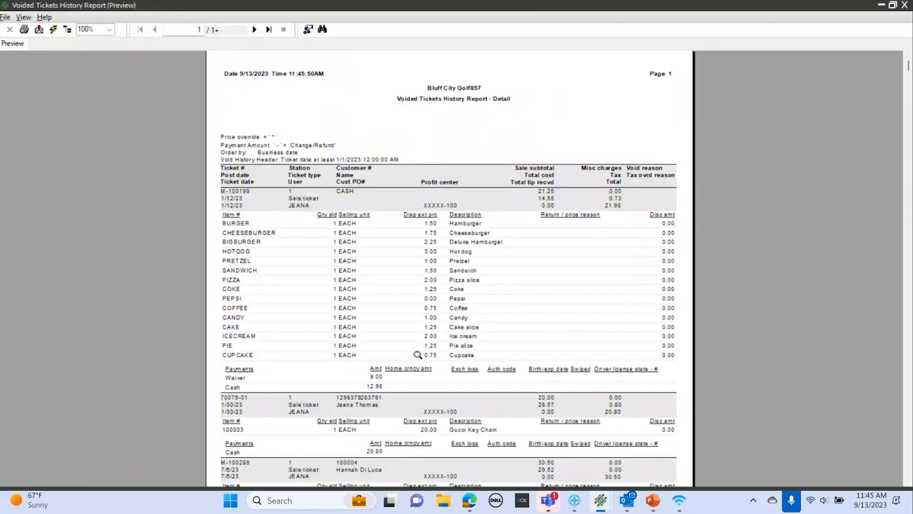
Check the ticket count in the totals on the Voided Tickets report's last page, and leave the report for the home screen
{"action": "left_click", "coordinate": [269, 29]}
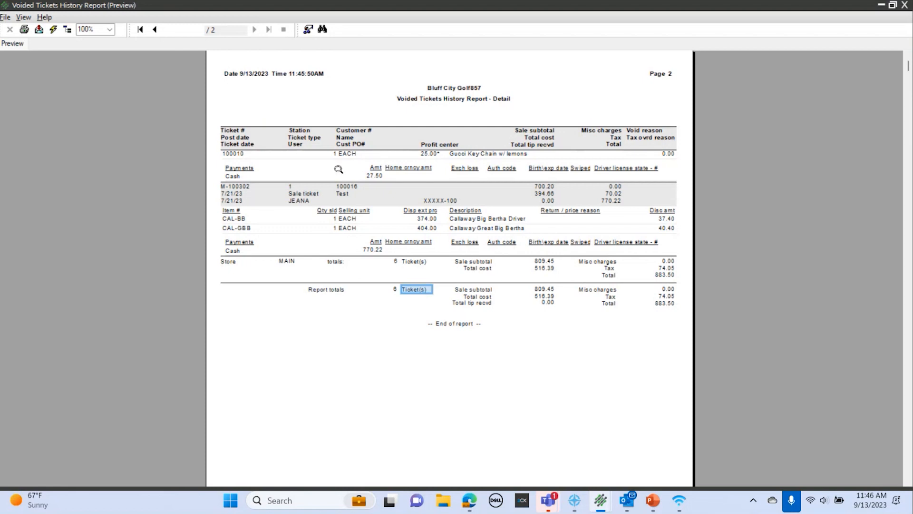
{"action": "left_click", "coordinate": [7, 18]}
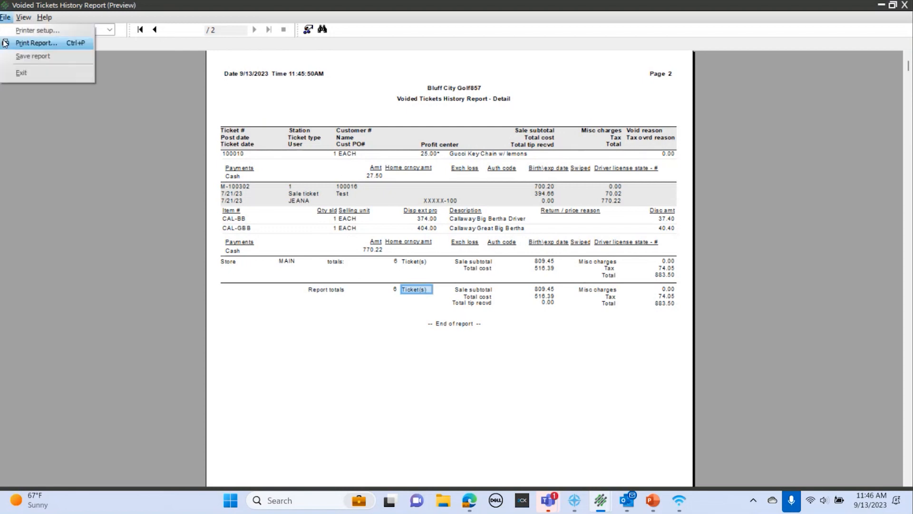
{"action": "left_click", "coordinate": [14, 73]}
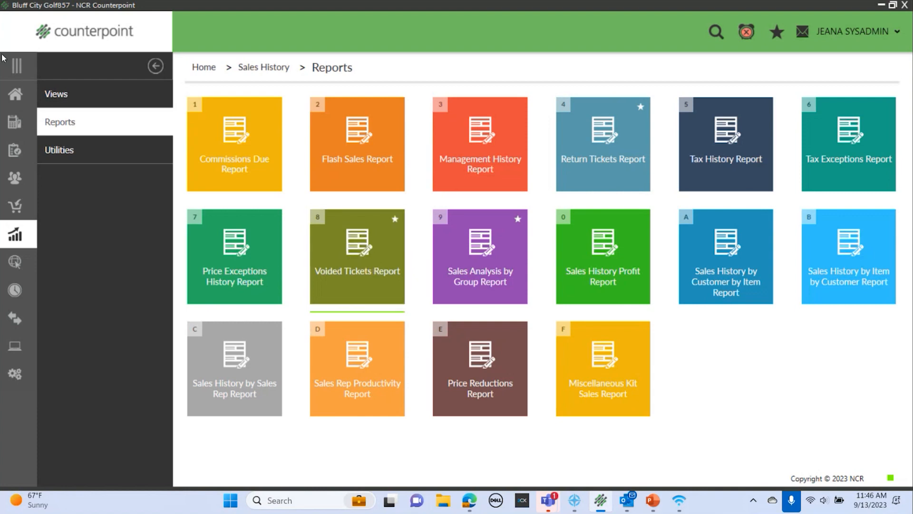
{"action": "left_click", "coordinate": [15, 98]}
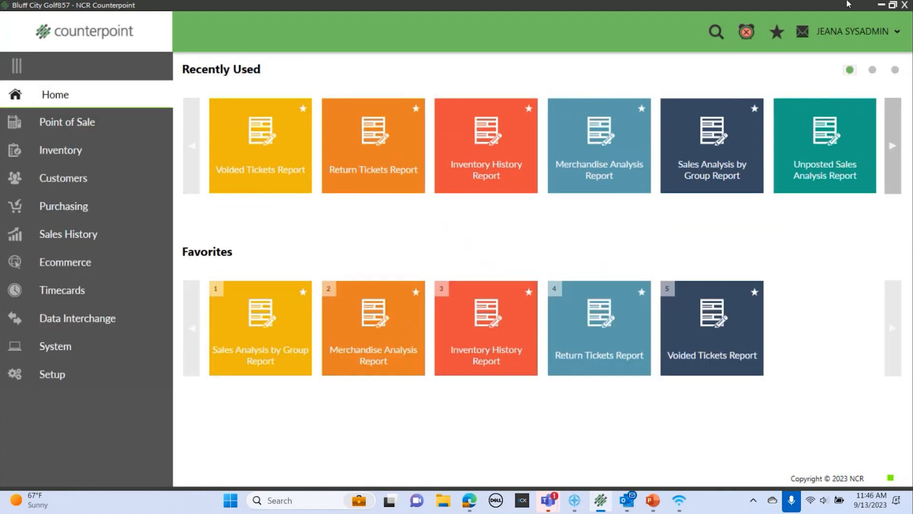
Switch to the Sales and Merchandise Analysis presentation in PowerPoint and start the slide show from the Key Takeaways slide
{"action": "left_click", "coordinate": [881, 6]}
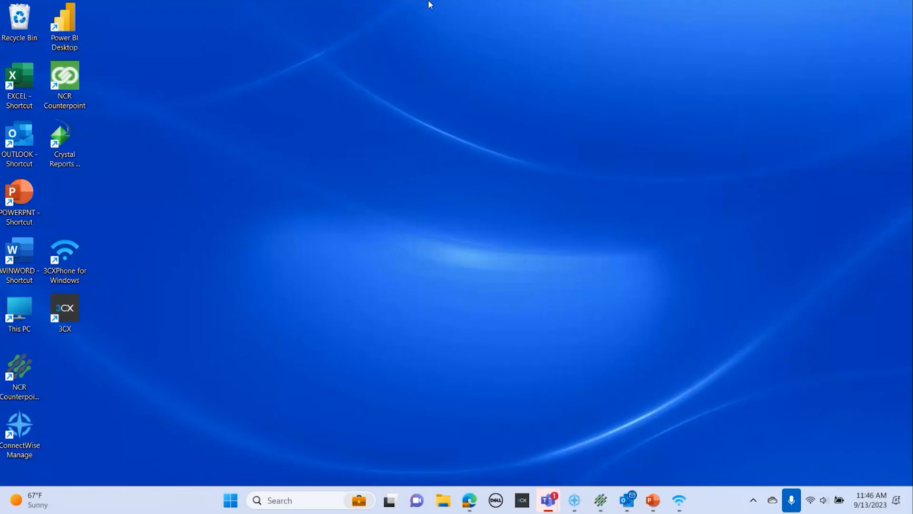
{"action": "mouse_move", "coordinate": [655, 507]}
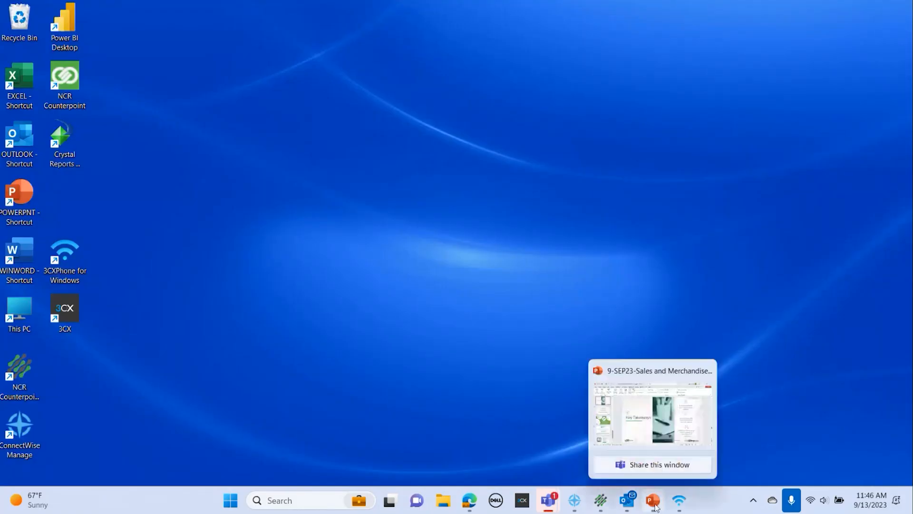
{"action": "left_click", "coordinate": [656, 507]}
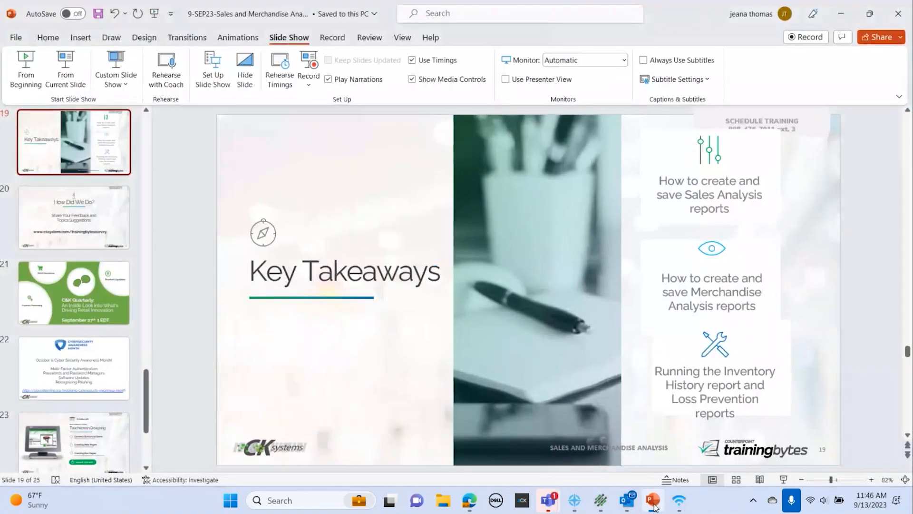
{"action": "left_click", "coordinate": [65, 71]}
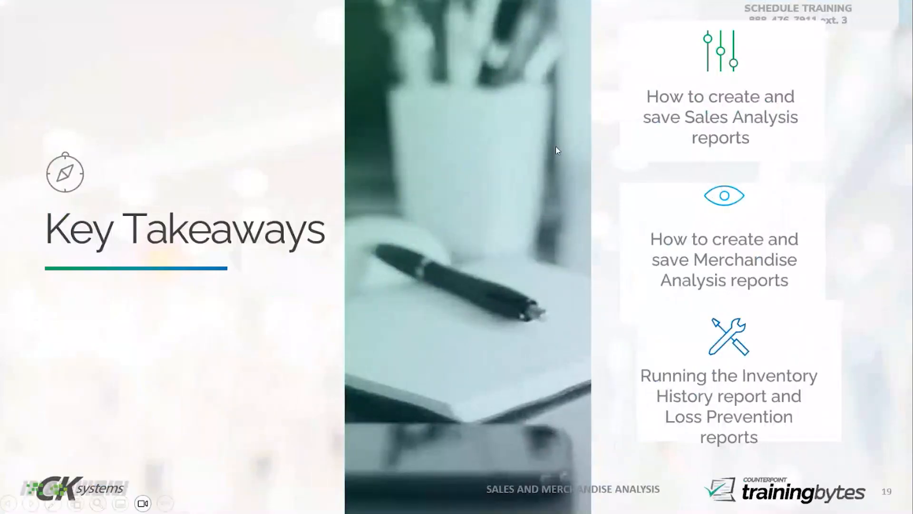